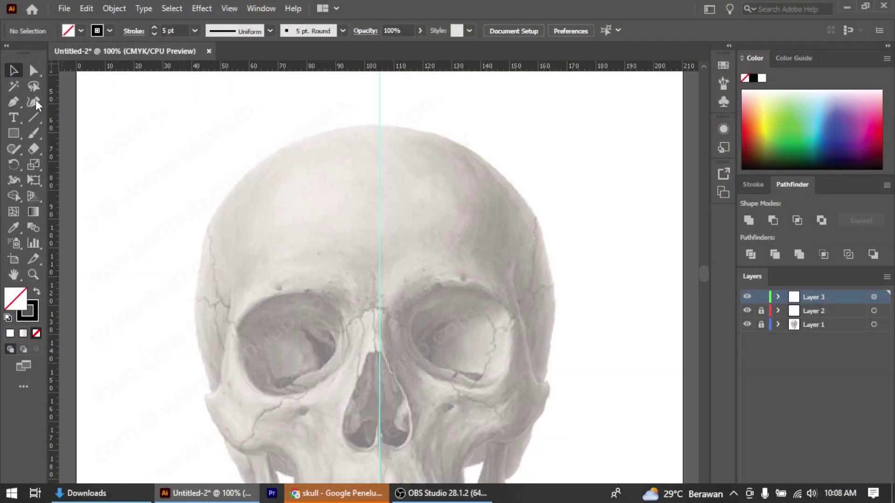
# Step: Draw a thick black Pen arc over the skull's crown, undoing a misplaced end segment
pyautogui.click(550, 215)
pyautogui.moveTo(380, 124); pyautogui.dragTo(303, 124)
pyautogui.moveTo(211, 215); pyautogui.dragTo(147, 318)
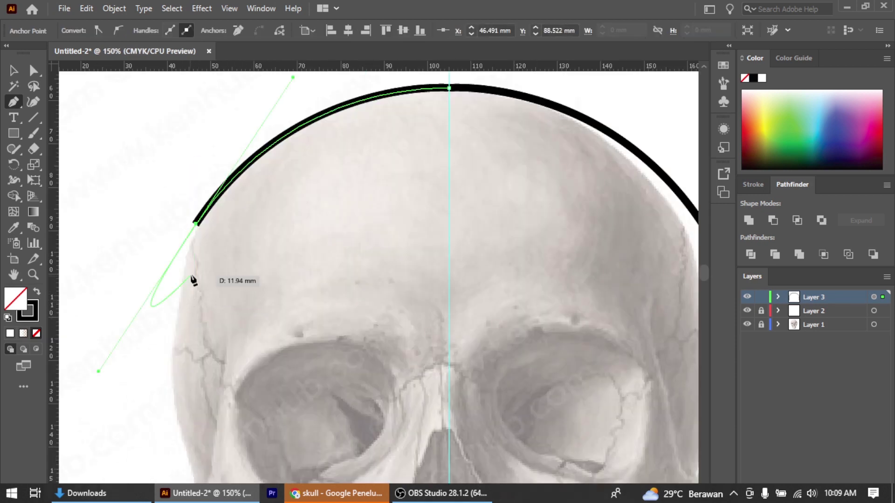
pyautogui.moveTo(199, 253); pyautogui.dragTo(163, 282)
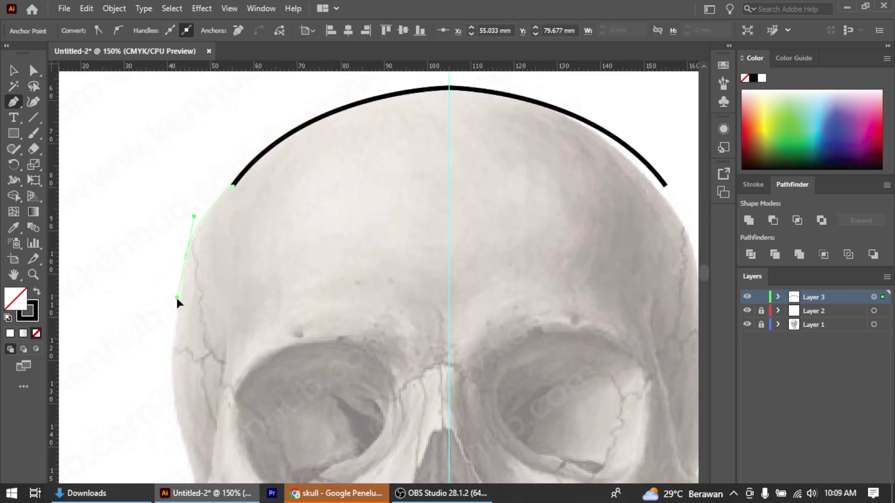
pyautogui.hotkey('ctrl', 'z')
pyautogui.scroll(-2, 171, 447)
pyautogui.scroll(4, 194, 420)
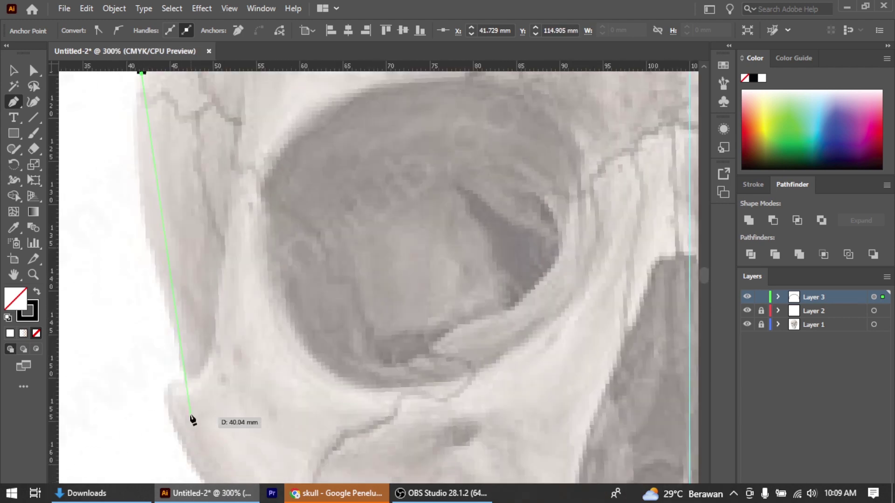
# Step: Extend the outline down the left temple toward the cheekbone, undoing one bad segment
pyautogui.moveTo(146, 233); pyautogui.dragTo(167, 292)
pyautogui.moveTo(182, 389); pyautogui.dragTo(270, 406)
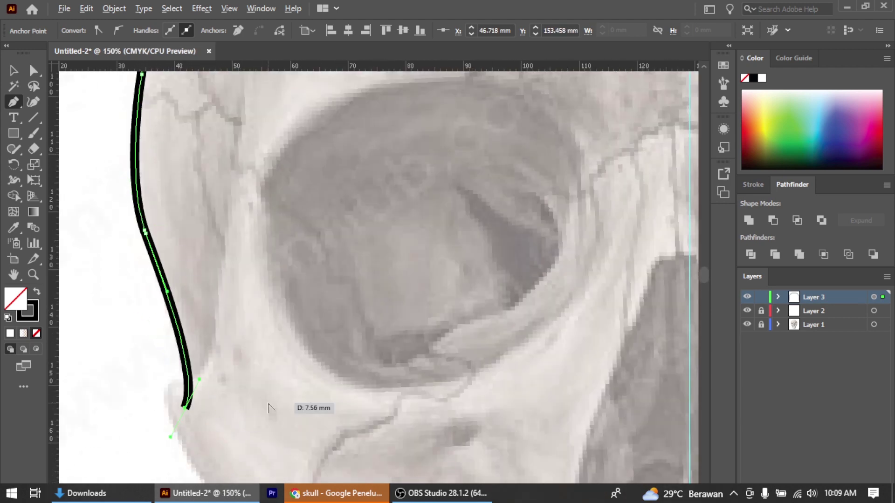
pyautogui.scroll(-2, 286, 417)
pyautogui.scroll(1, 263, 460)
pyautogui.click(270, 279)
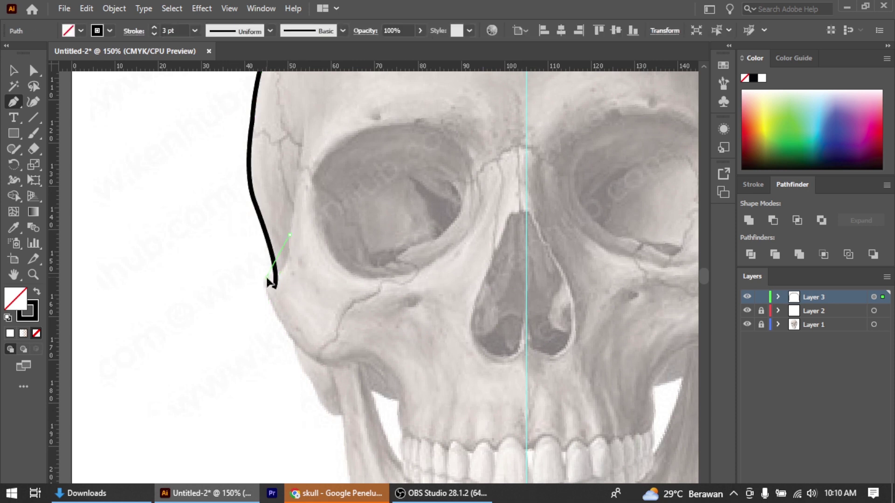
pyautogui.scroll(2, 368, 382)
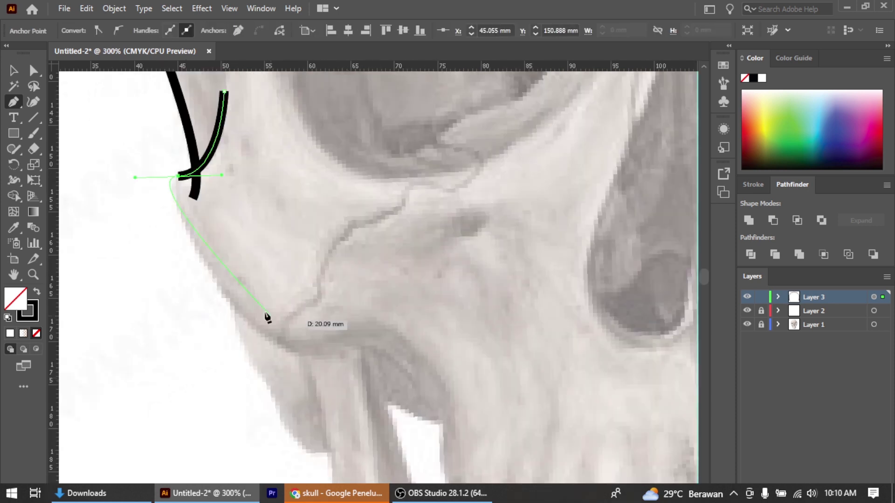
pyautogui.hotkey('ctrl', 'z')
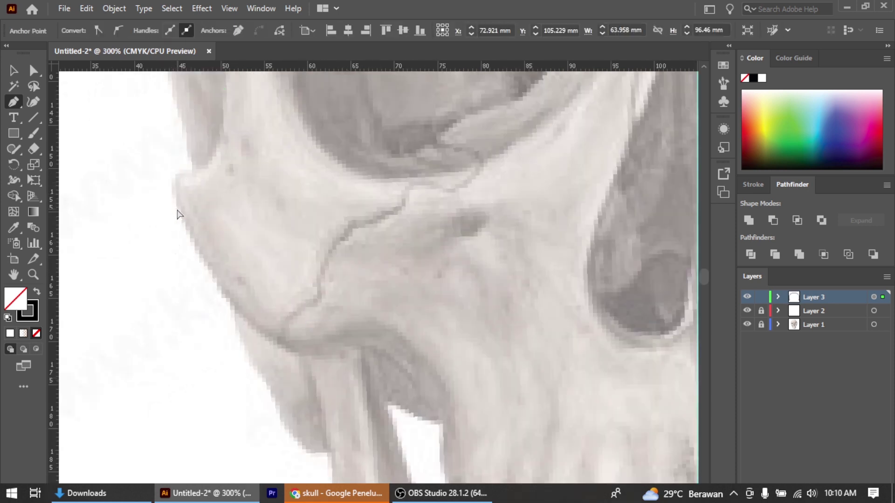
pyautogui.scroll(-1, 205, 206)
# Step: Draw a curved path from the eye socket rim around the left cheekbone
pyautogui.click(219, 238)
pyautogui.scroll(1, 219, 235)
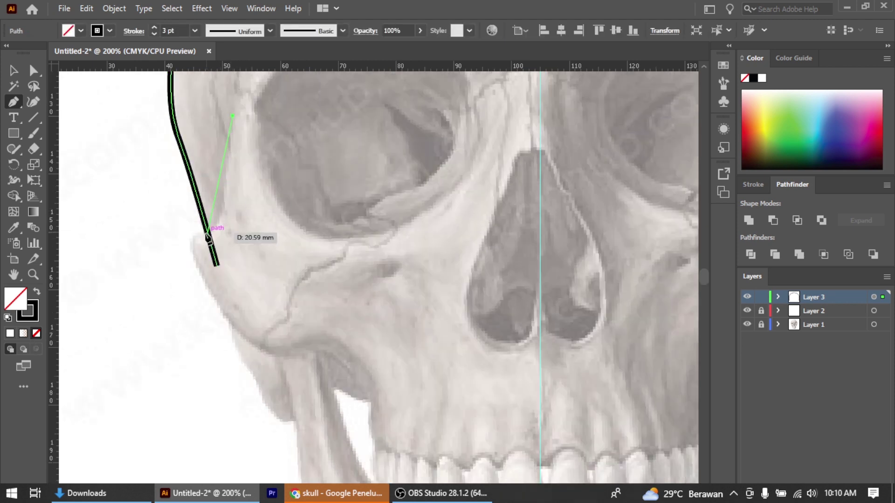
pyautogui.moveTo(205, 231)
pyautogui.mouseDown()
pyautogui.moveTo(171, 239)
pyautogui.moveTo(193, 253)
pyautogui.mouseUp()
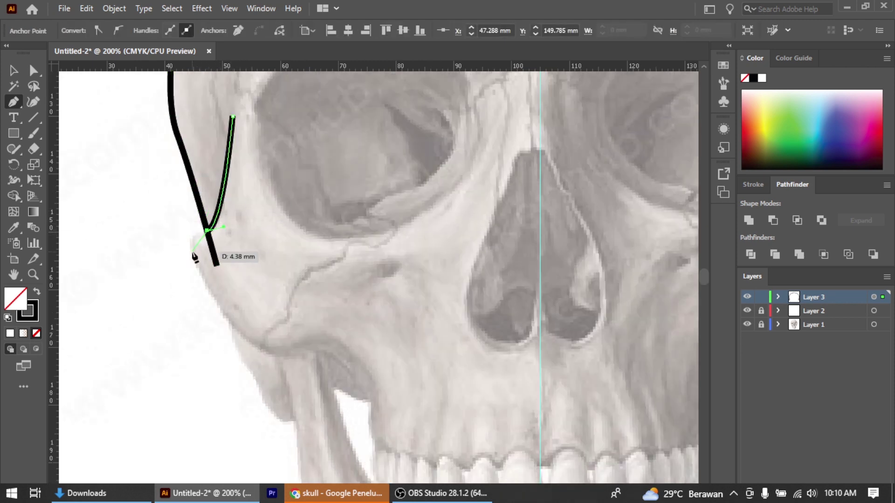
pyautogui.moveTo(315, 361); pyautogui.dragTo(345, 375)
pyautogui.moveTo(280, 354); pyautogui.dragTo(292, 362)
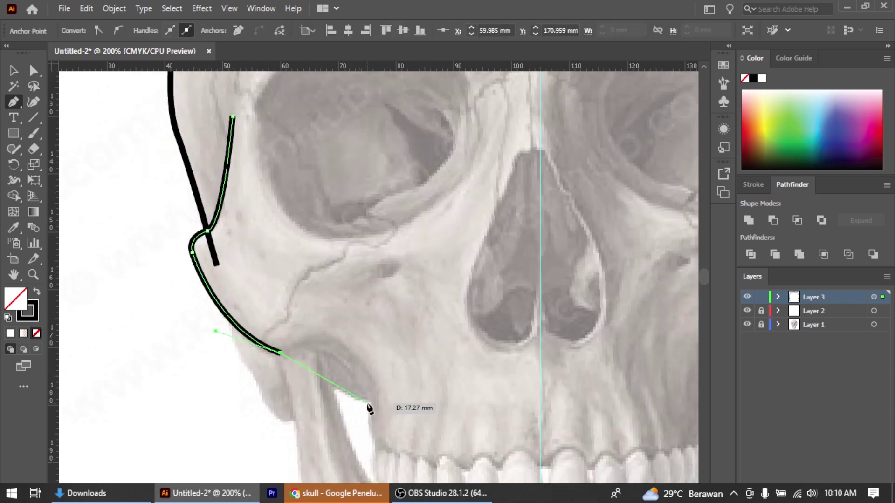
# Step: Scallop the outline over each upper tooth to the centre line, then zoom out
pyautogui.click(375, 439)
pyautogui.scroll(1, 375, 447)
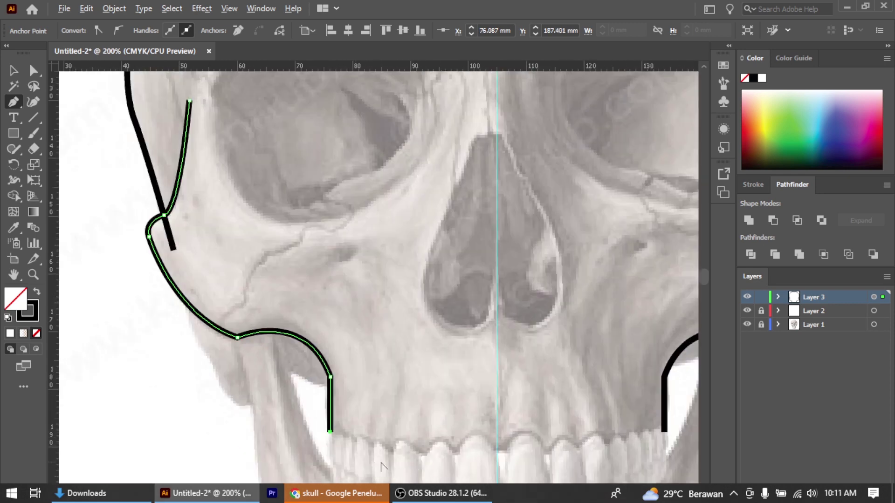
pyautogui.moveTo(330, 431); pyautogui.dragTo(350, 435)
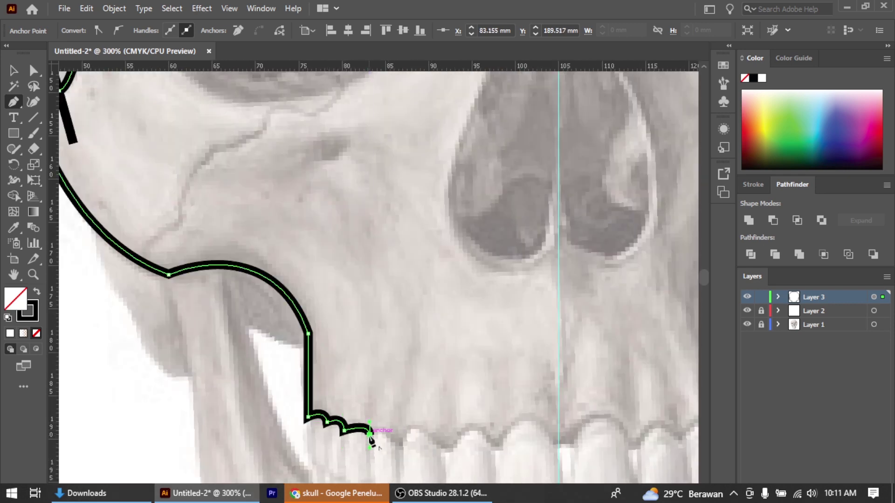
pyautogui.moveTo(443, 450); pyautogui.dragTo(473, 481)
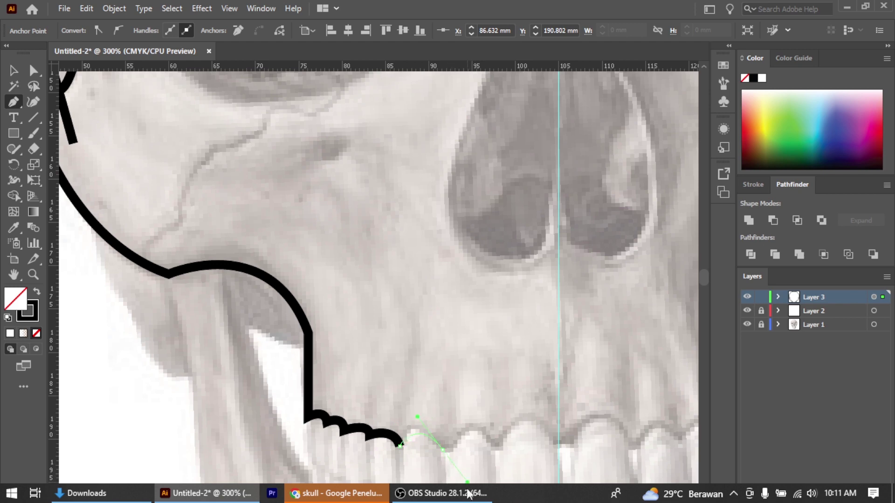
pyautogui.click(416, 427)
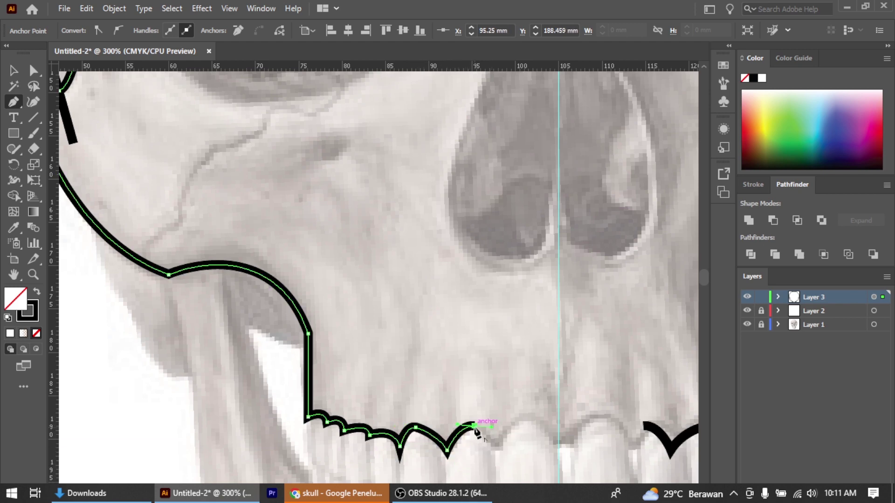
pyautogui.moveTo(494, 450); pyautogui.dragTo(529, 417)
pyautogui.click(559, 449)
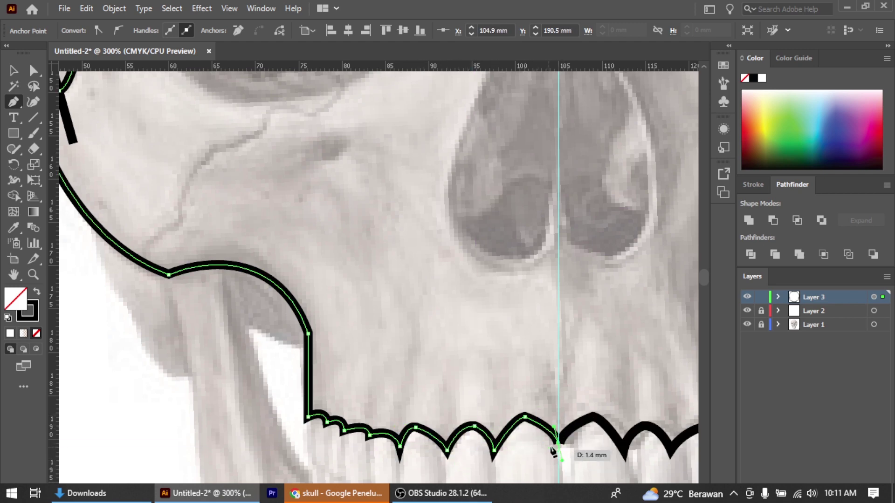
pyautogui.hotkey('ctrl', '1')
pyautogui.scroll(1, 556, 461)
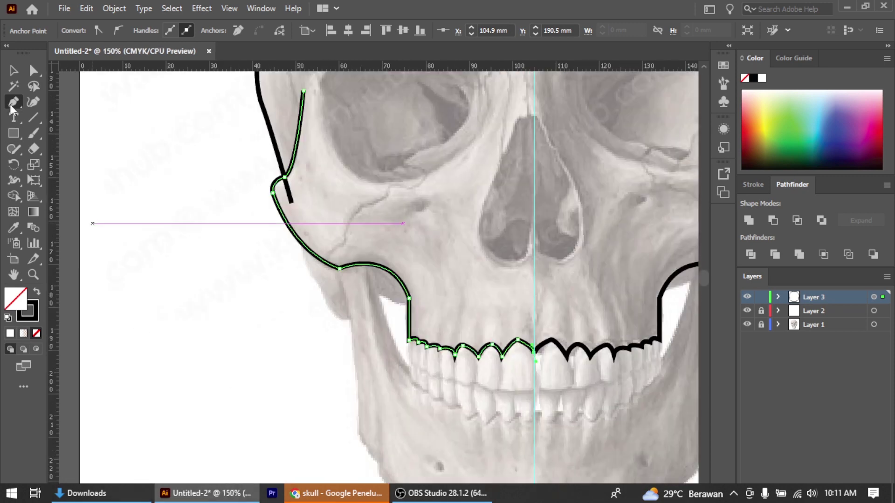
pyautogui.keyDown('ctrl'); pyautogui.click(336, 279); pyautogui.keyUp('ctrl')
# Step: Trace the left jaw edge down to its corner with curved and straight jaw-line paths
pyautogui.click(334, 255)
pyautogui.click(357, 349)
pyautogui.scroll(1, 357, 351)
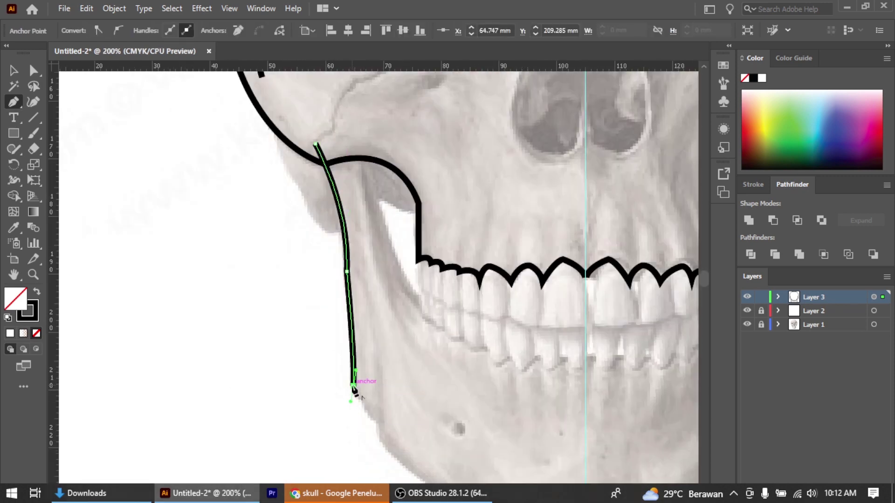
pyautogui.moveTo(376, 350); pyautogui.dragTo(371, 317)
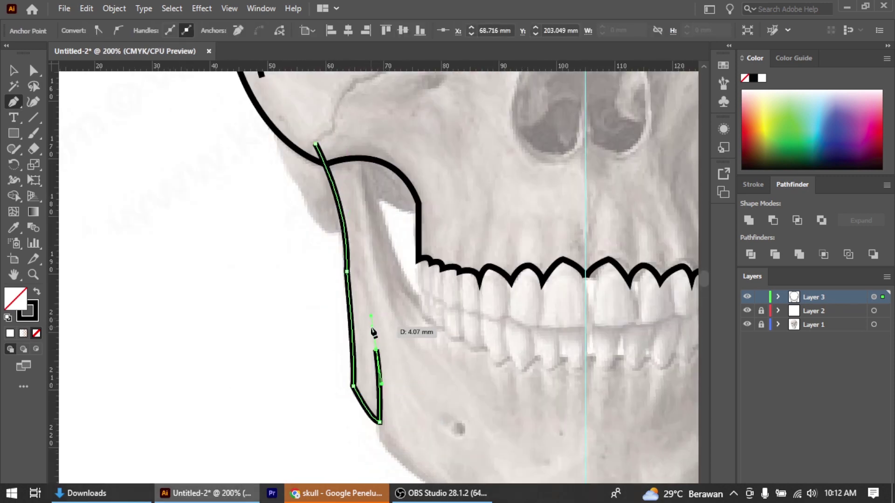
pyautogui.click(380, 362)
pyautogui.click(380, 441)
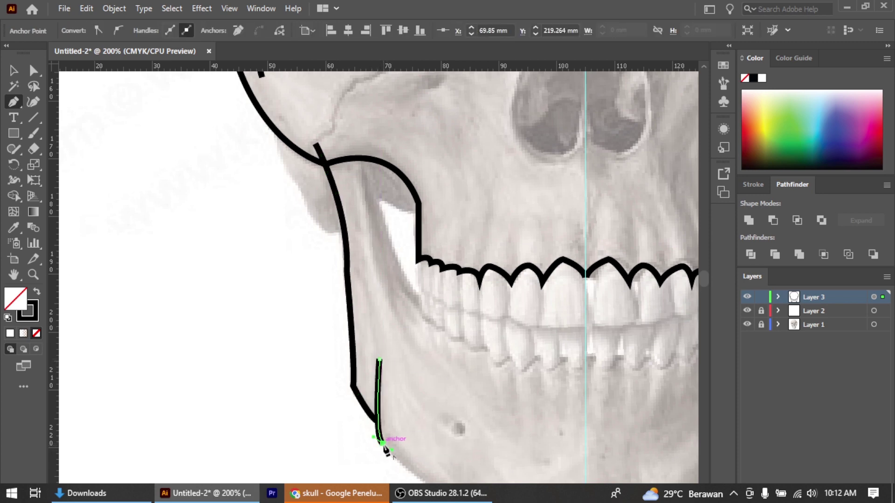
pyautogui.hotkey('ctrl', '-')
pyautogui.scroll(1, 461, 479)
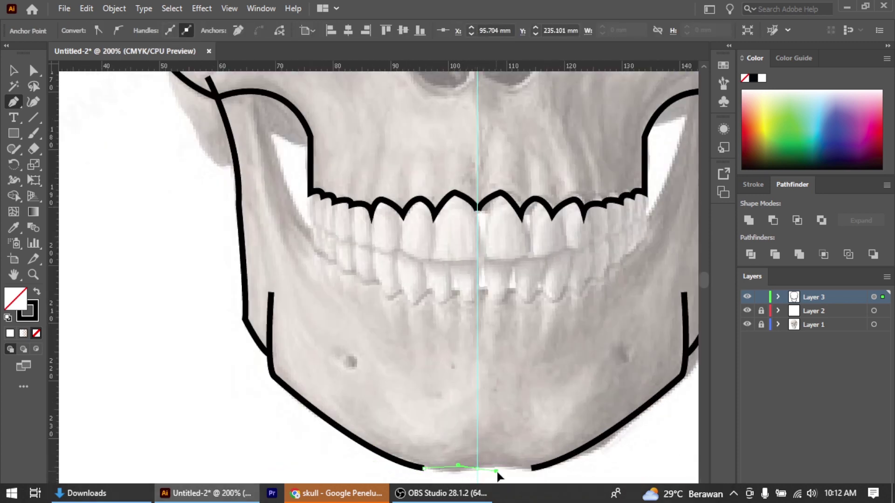
pyautogui.scroll(-1, 498, 476)
pyautogui.scroll(-1, 628, 353)
pyautogui.scroll(1, 490, 439)
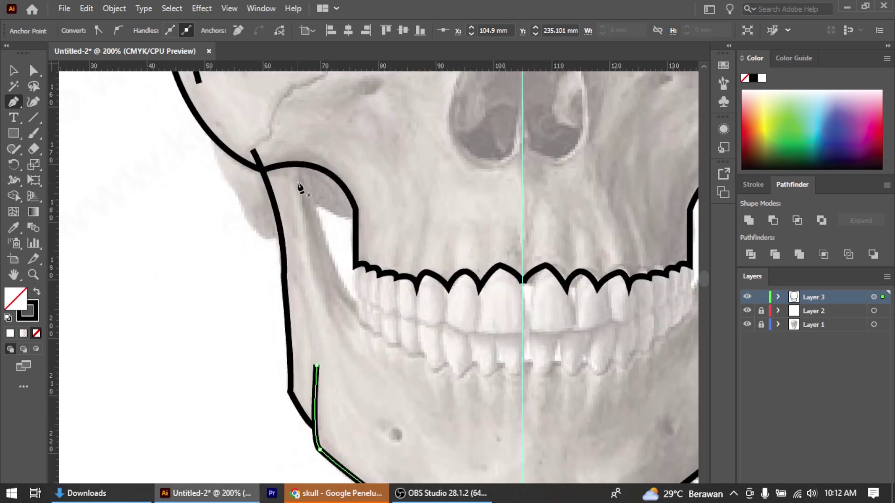
# Step: Draw a curved inner jaw line descending behind the back teeth
pyautogui.click(301, 169)
pyautogui.scroll(1, 362, 323)
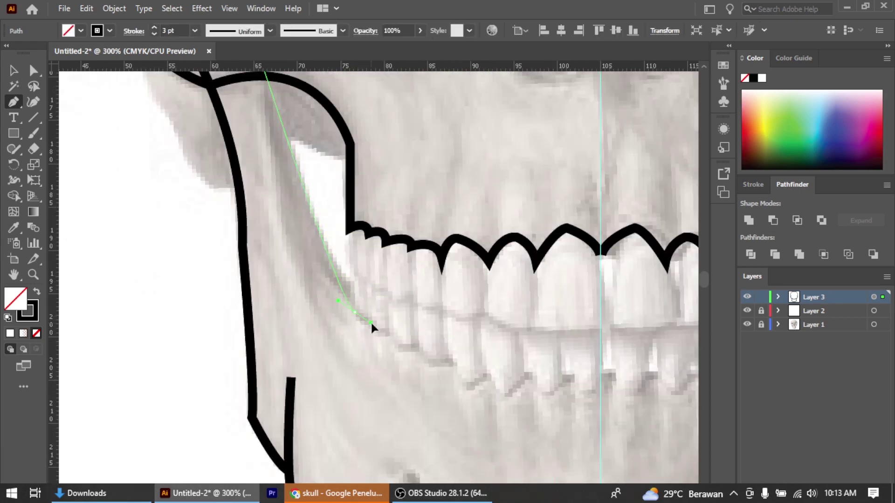
pyautogui.moveTo(353, 285); pyautogui.dragTo(371, 328)
pyautogui.scroll(1, 368, 328)
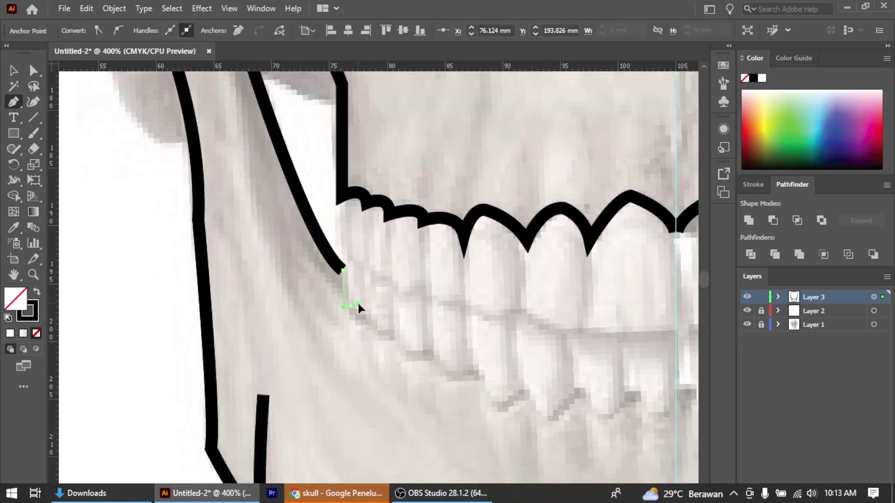
pyautogui.press('Escape')
pyautogui.scroll(-3, 376, 399)
pyautogui.scroll(2, 394, 384)
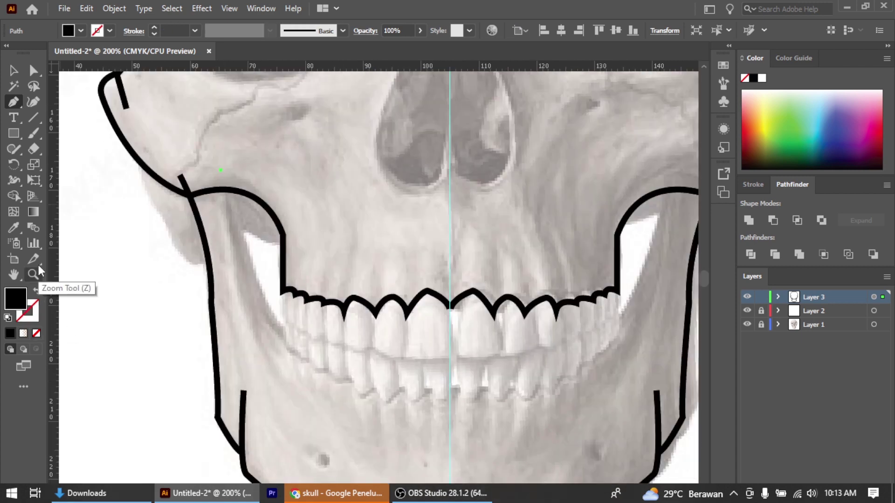
# Step: Trace the front upper tooth as a closed solid black shape
pyautogui.scroll(2, 425, 382)
pyautogui.click(393, 278)
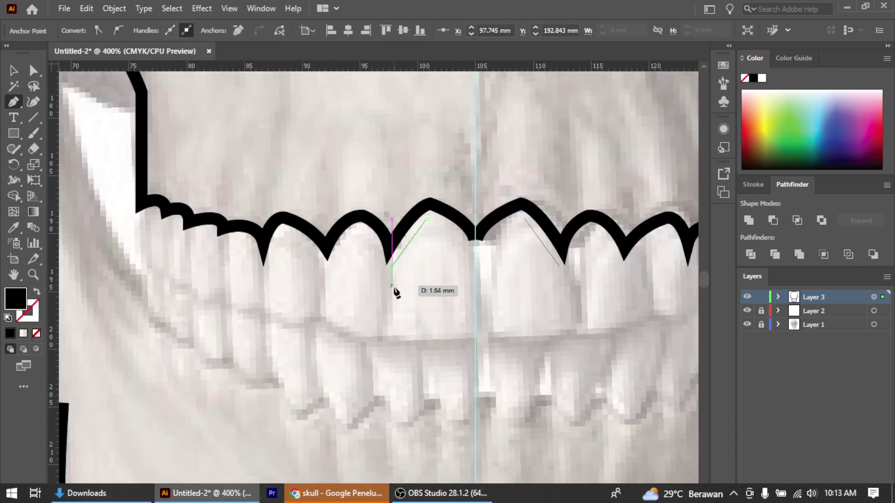
pyautogui.click(392, 335)
pyautogui.click(467, 335)
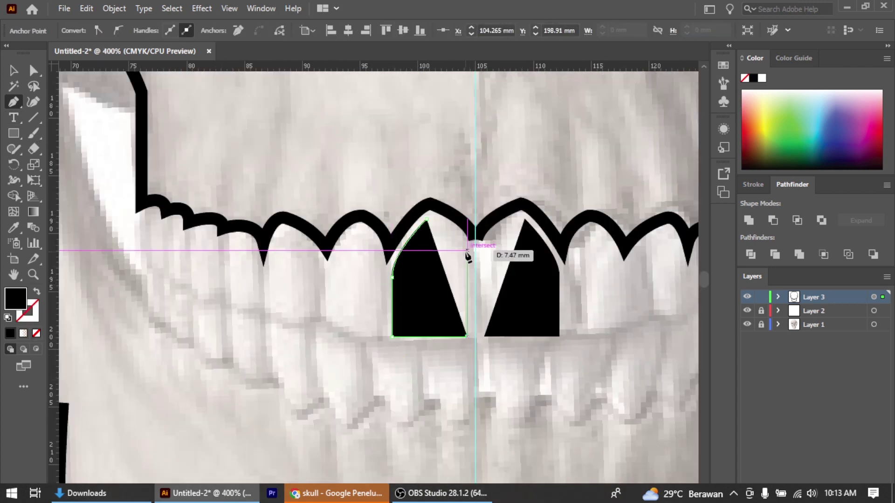
pyautogui.click(467, 272)
pyautogui.click(427, 219)
pyautogui.scroll(-4, 387, 355)
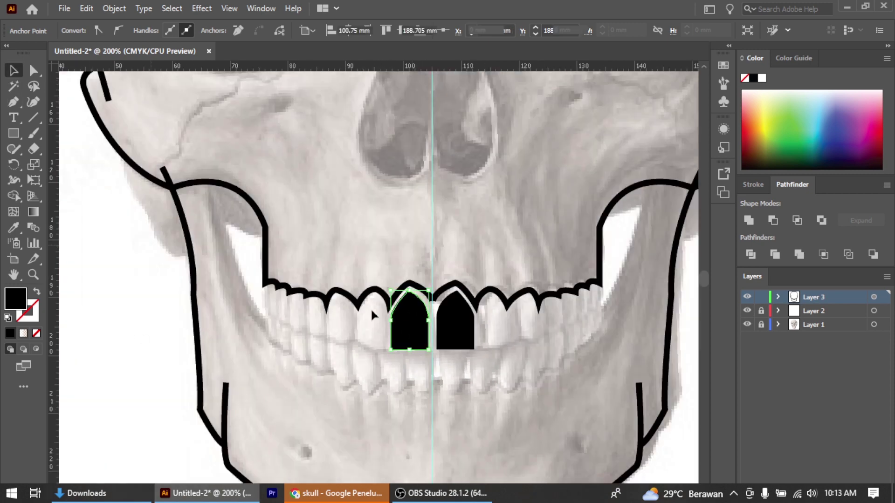
pyautogui.scroll(5, 371, 308)
# Step: Outline the neighbouring tooth with a curved bottom edge, then deselect it
pyautogui.click(345, 240)
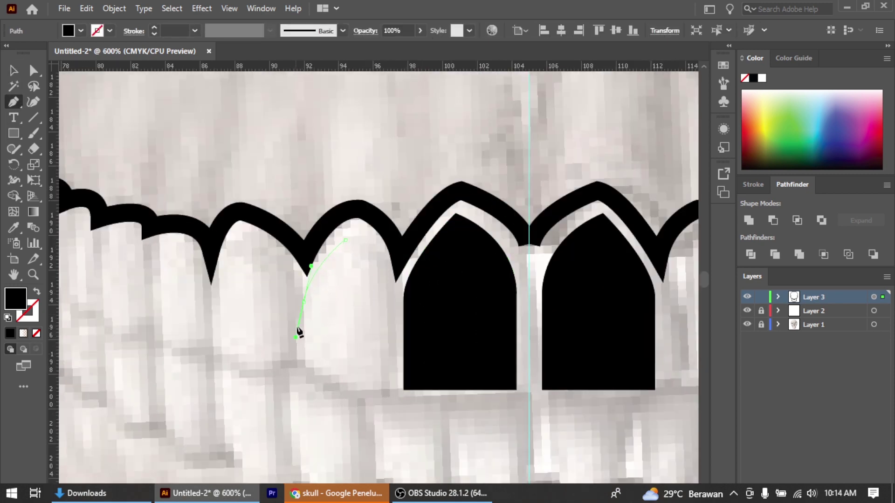
pyautogui.click(304, 359)
pyautogui.moveTo(394, 390); pyautogui.dragTo(409, 398)
pyautogui.click(394, 286)
pyautogui.click(345, 239)
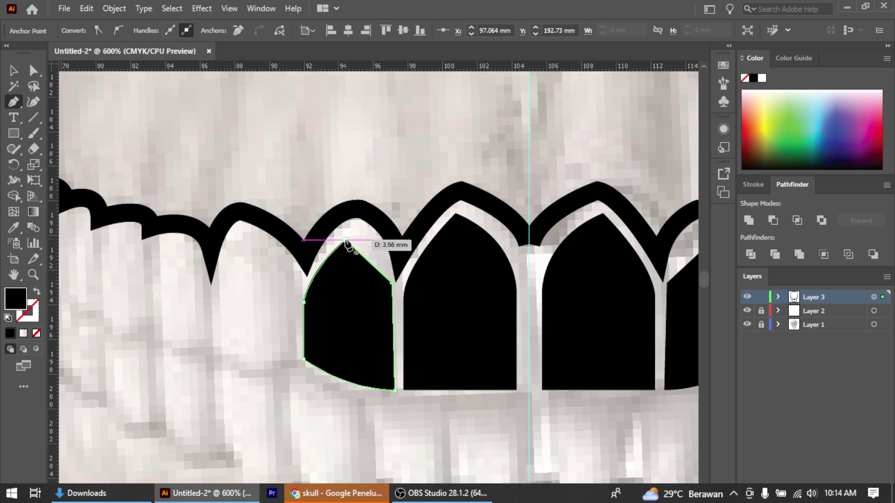
pyautogui.click(33, 70)
pyautogui.scroll(-1, 398, 335)
pyautogui.click(334, 317)
pyautogui.scroll(2, 335, 316)
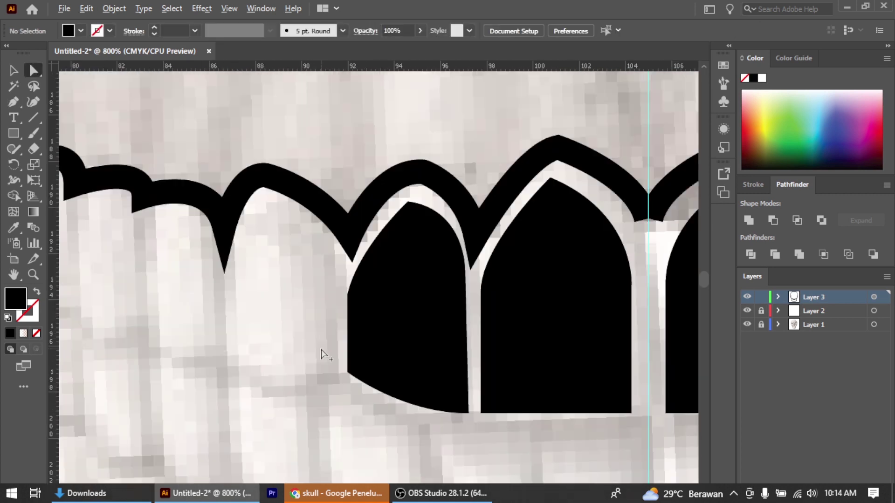
# Step: Trace the next tooth along the gum as a closed filled shape
pyautogui.click(241, 243)
pyautogui.click(229, 280)
pyautogui.click(229, 368)
pyautogui.click(340, 373)
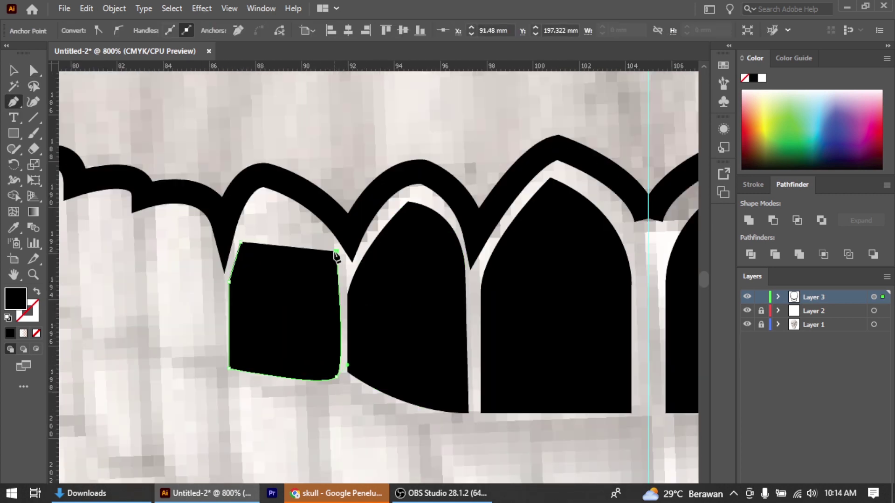
pyautogui.click(335, 251)
pyautogui.click(264, 196)
pyautogui.click(238, 256)
pyautogui.scroll(-1, 326, 426)
pyautogui.scroll(3, 261, 394)
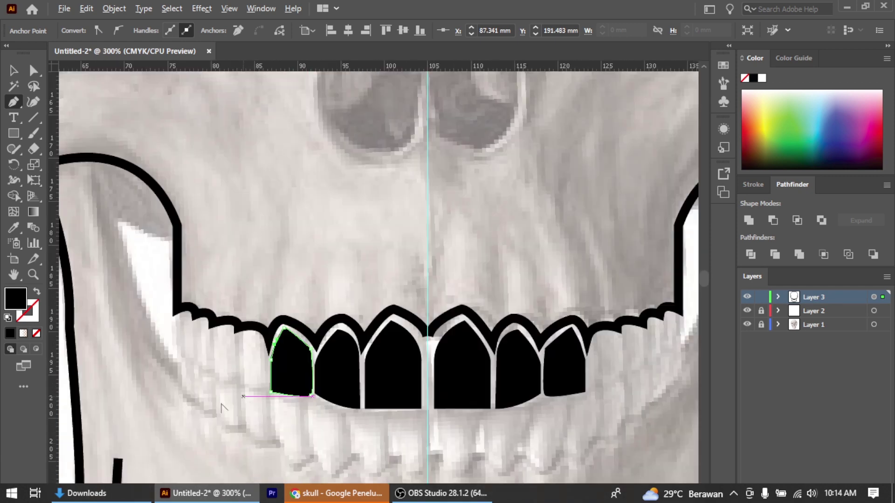
# Step: Outline the next small left tooth, undoing an unwanted extra tooth outline
pyautogui.click(267, 300)
pyautogui.click(268, 390)
pyautogui.click(314, 397)
pyautogui.click(313, 337)
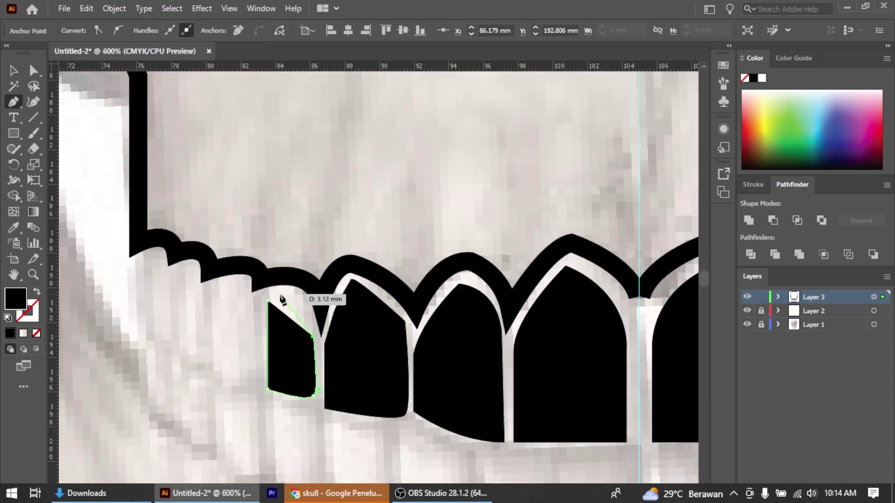
pyautogui.click(207, 289)
pyautogui.click(209, 362)
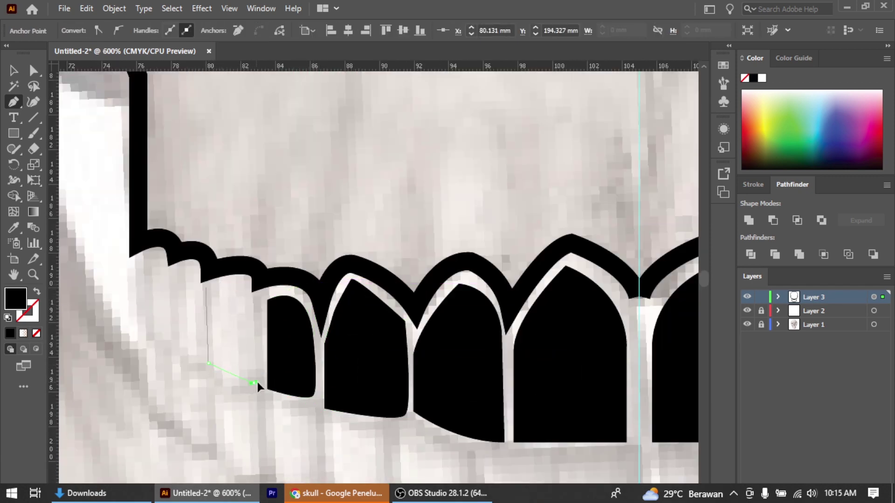
pyautogui.click(254, 383)
pyautogui.click(254, 301)
pyautogui.hotkey('ctrl', 'z')
pyautogui.scroll(-2, 295, 443)
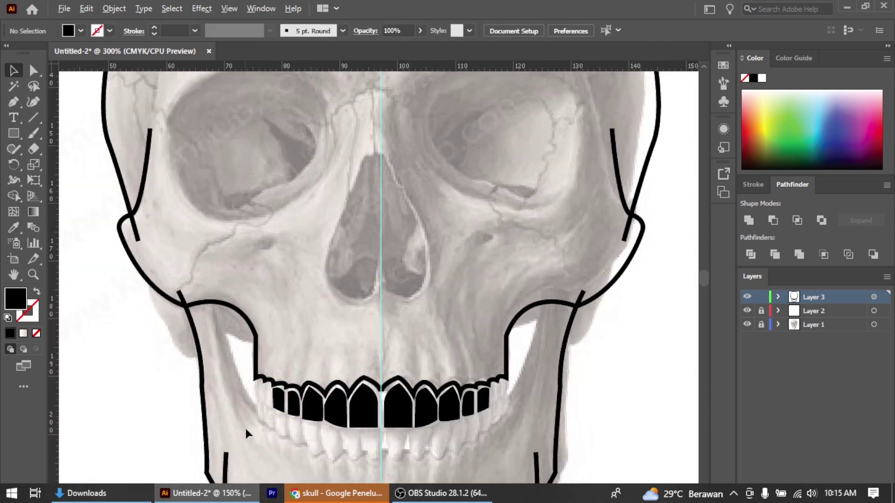
pyautogui.scroll(2, 248, 425)
# Step: Trace the leftmost small tooth and Alt-drag a copy of it to its left
pyautogui.click(291, 289)
pyautogui.click(289, 368)
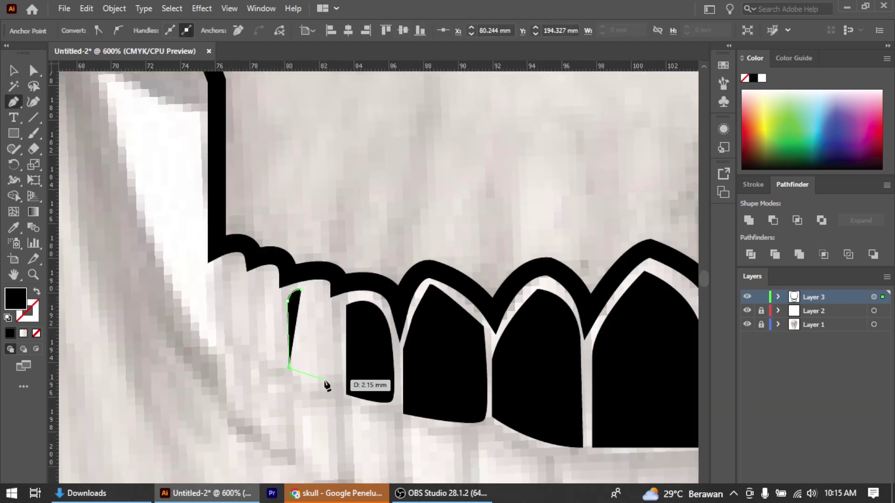
pyautogui.click(332, 381)
pyautogui.click(327, 290)
pyautogui.click(293, 289)
pyautogui.scroll(-3, 313, 370)
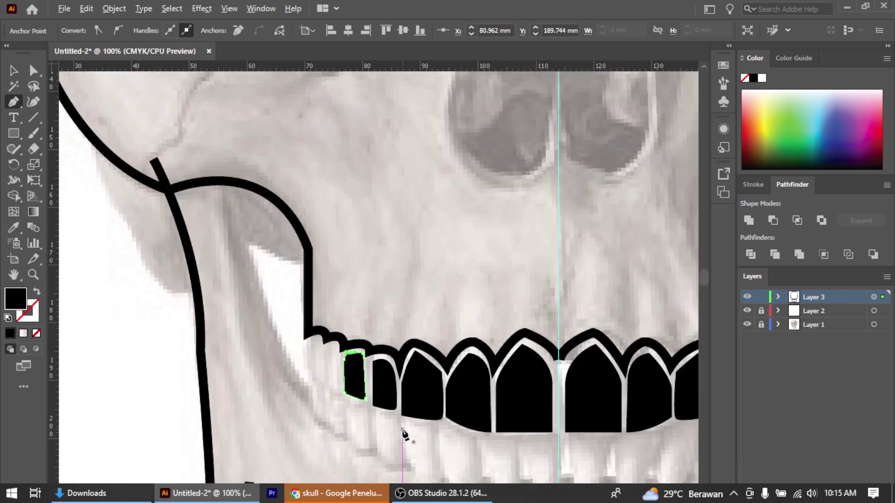
pyautogui.scroll(2, 403, 432)
pyautogui.scroll(-1, 345, 371)
pyautogui.moveTo(310, 366); pyautogui.dragTo(289, 370)
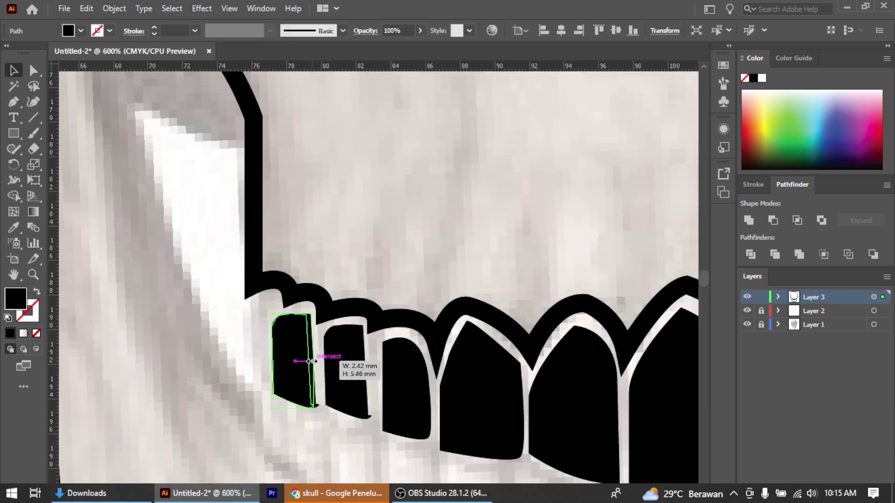
pyautogui.scroll(-1, 371, 401)
pyautogui.click(371, 401)
pyautogui.scroll(4, 370, 401)
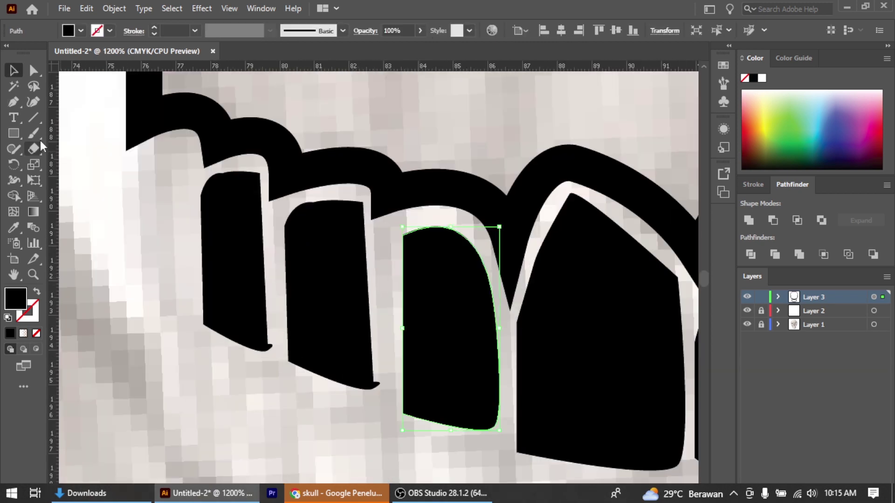
# Step: Adjust the third and second tooth anchors with the Direct Selection and Curvature tools
pyautogui.click(403, 240)
pyautogui.click(13, 69)
pyautogui.click(298, 327)
pyautogui.click(34, 69)
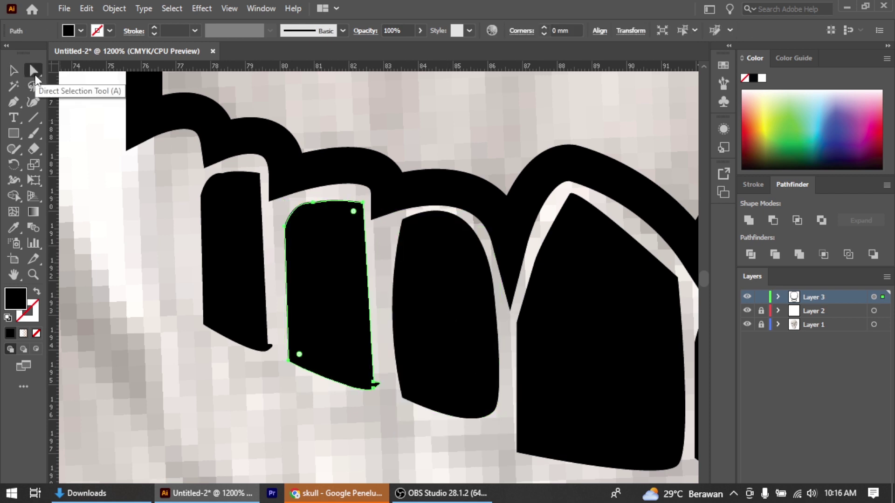
pyautogui.click(32, 102)
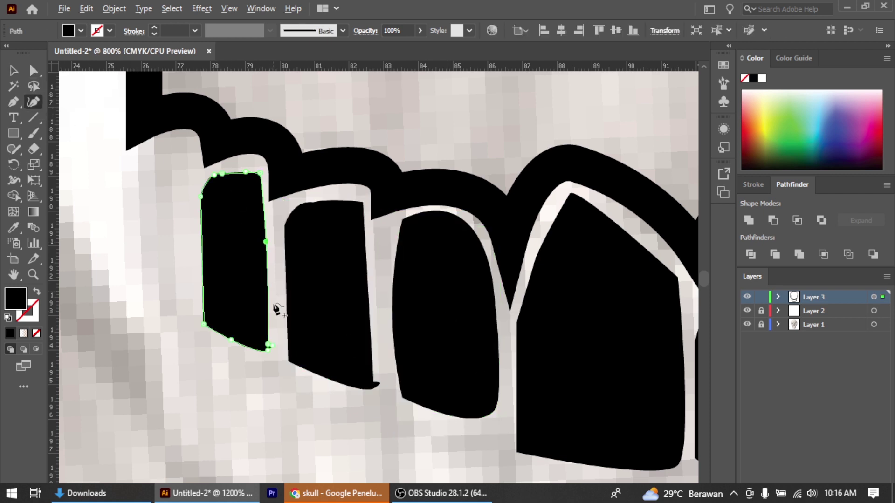
# Step: Remove the stray lobe at a tooth's bottom and zoom in and out to inspect
pyautogui.scroll(5, 276, 309)
pyautogui.hotkey('ctrl', 'z')
pyautogui.scroll(-2, 436, 255)
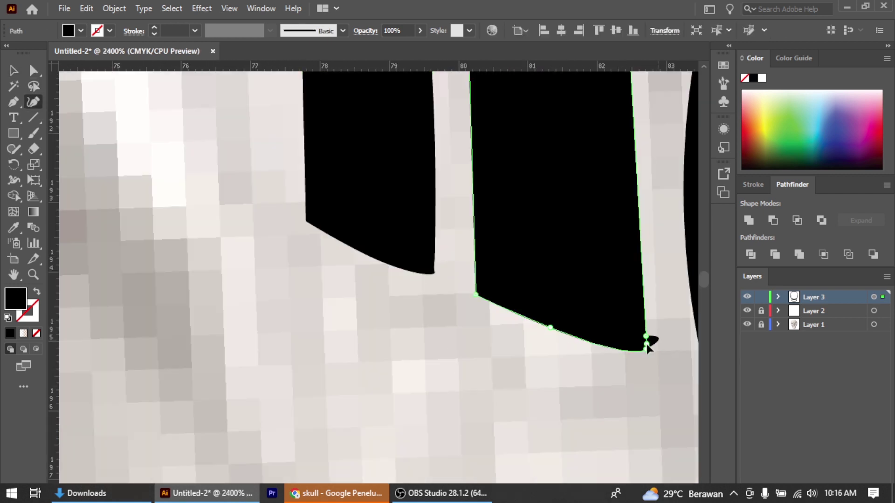
pyautogui.scroll(-6, 648, 347)
pyautogui.scroll(4, 443, 312)
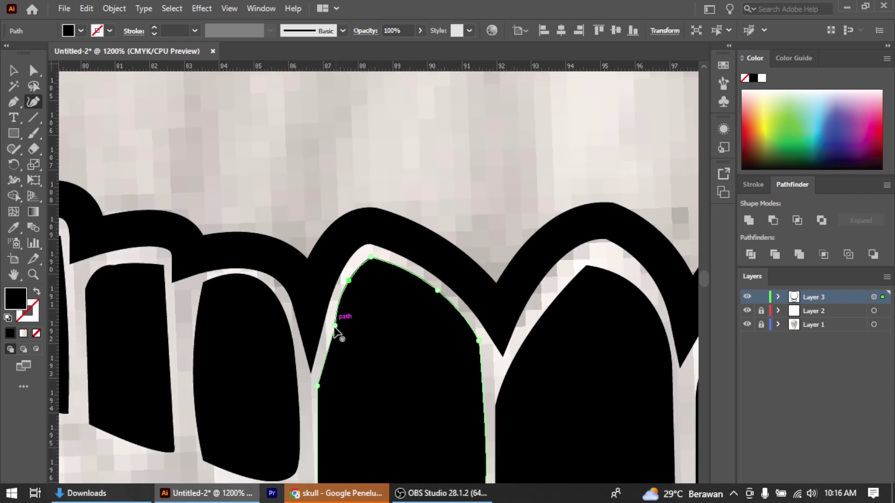
pyautogui.scroll(-3, 334, 330)
pyautogui.scroll(2, 455, 315)
pyautogui.scroll(-3, 447, 319)
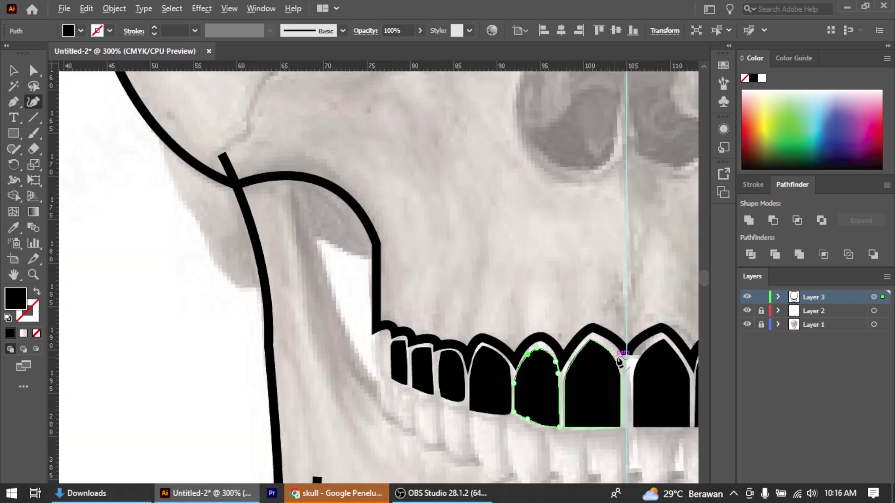
pyautogui.scroll(2, 615, 349)
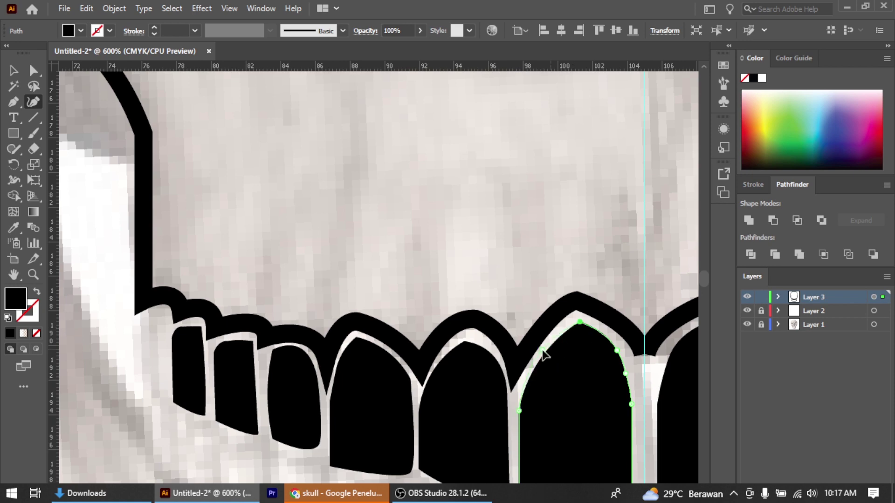
pyautogui.scroll(-3, 543, 355)
pyautogui.scroll(1, 118, 236)
# Step: Switch to the Pen with fill and stroke swapped, ending the previous path
pyautogui.press('p')
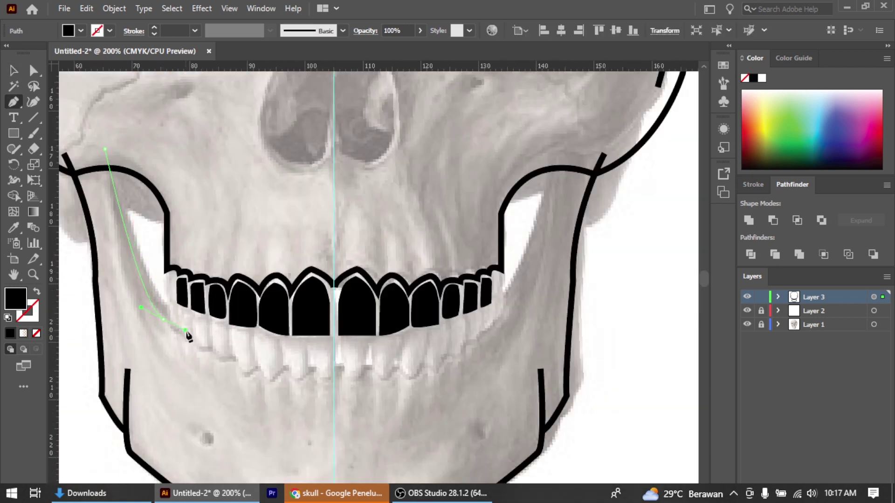
pyautogui.scroll(1, 165, 326)
pyautogui.hotkey('shift', 'x')
pyautogui.click(161, 314)
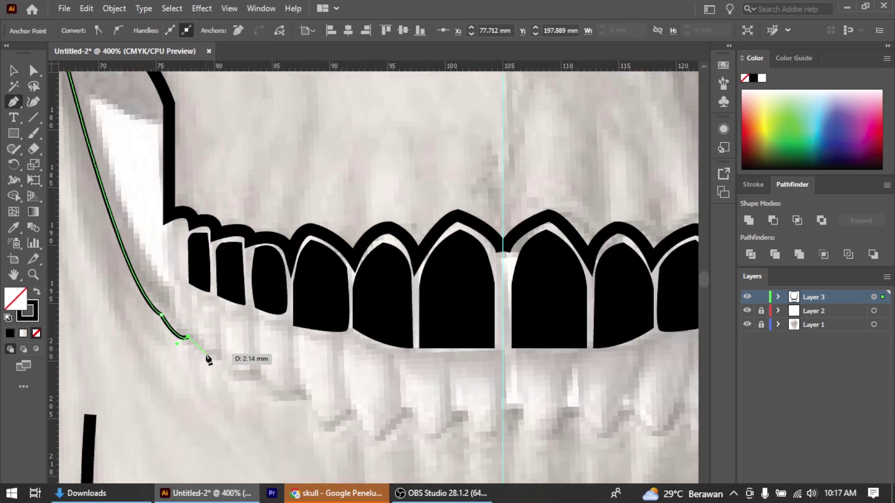
pyautogui.press('Escape')
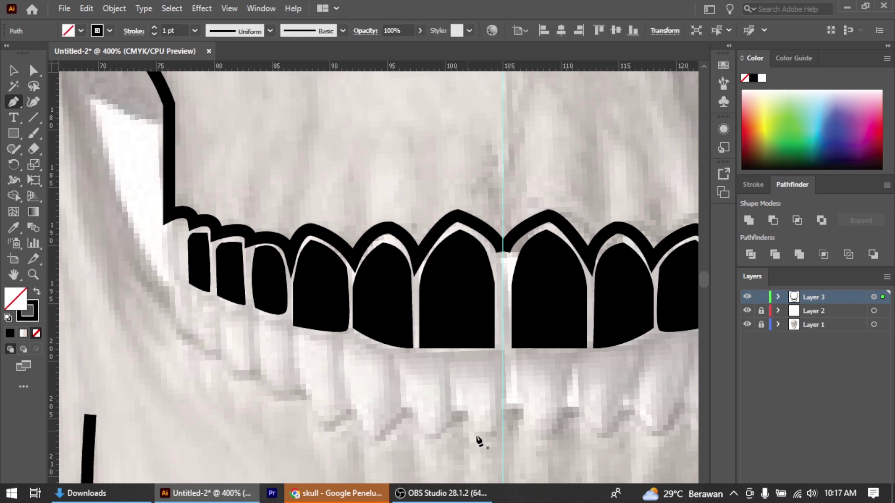
# Step: Draw the zigzag lower gum line from the centre across and up the left jaw
pyautogui.click(550, 415)
pyautogui.click(524, 441)
pyautogui.click(502, 415)
pyautogui.click(484, 438)
pyautogui.click(457, 415)
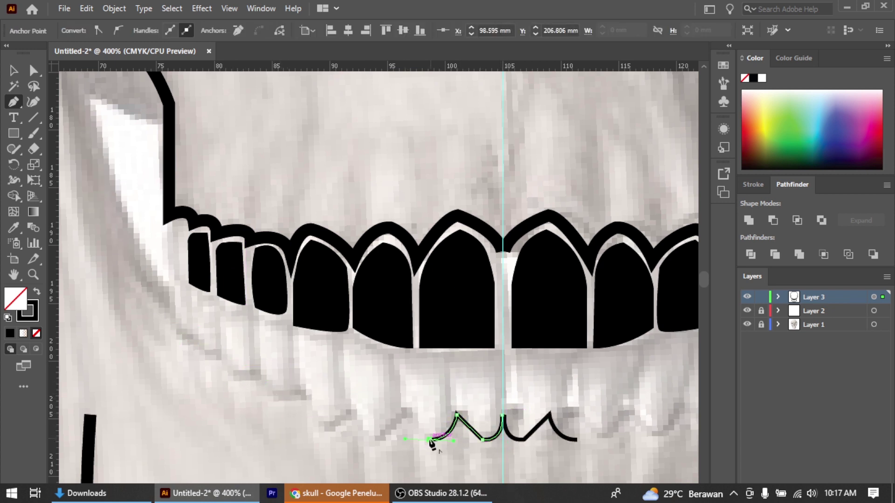
pyautogui.moveTo(378, 439); pyautogui.dragTo(387, 443)
pyautogui.click(349, 411)
pyautogui.click(323, 428)
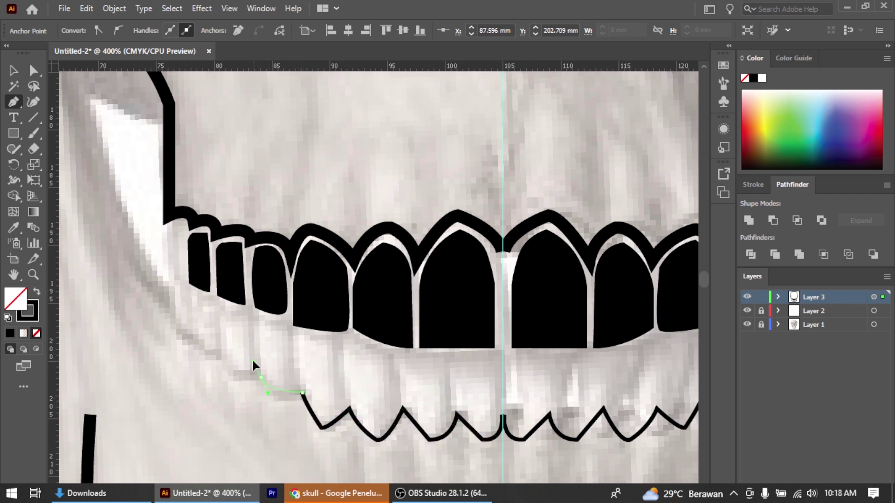
pyautogui.moveTo(199, 342); pyautogui.dragTo(196, 343)
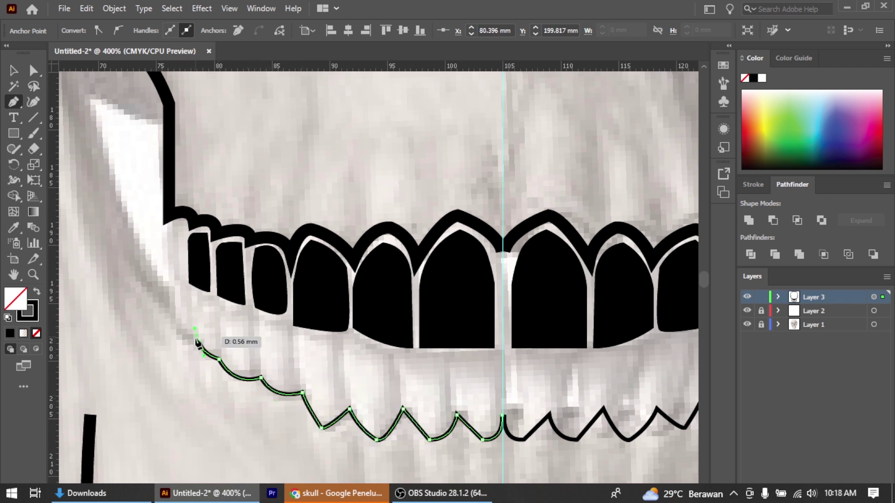
pyautogui.hotkey('ctrl', '-')
pyautogui.hotkey('ctrl', '-')
pyautogui.hotkey('ctrl', '-')
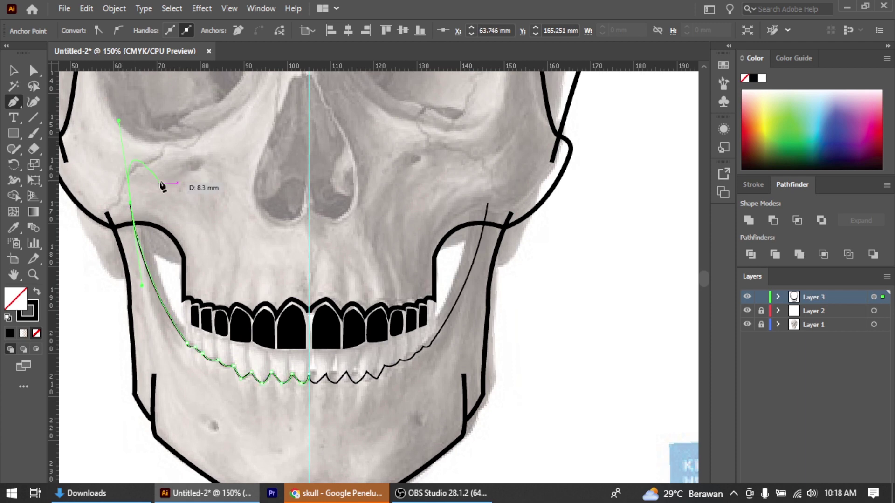
pyautogui.hotkey('ctrl', '-')
pyautogui.hotkey('ctrl', '-')
# Step: Select the lower and upper gum outlines for anchor editing, then clear the selection
pyautogui.keyDown('ctrl'); pyautogui.click(229, 361); pyautogui.keyUp('ctrl')
pyautogui.scroll(4, 228, 354)
pyautogui.scroll(2, 130, 319)
pyautogui.scroll(2, 327, 210)
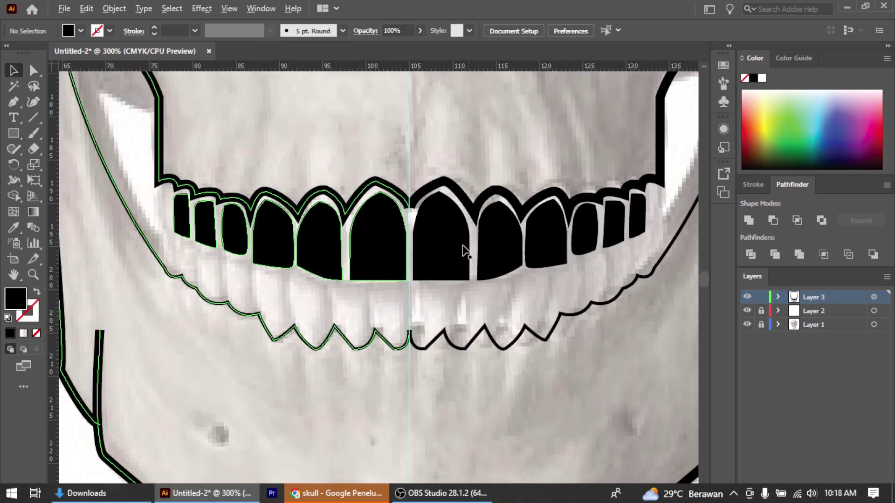
pyautogui.click(345, 179)
pyautogui.press('a')
pyautogui.click(359, 406)
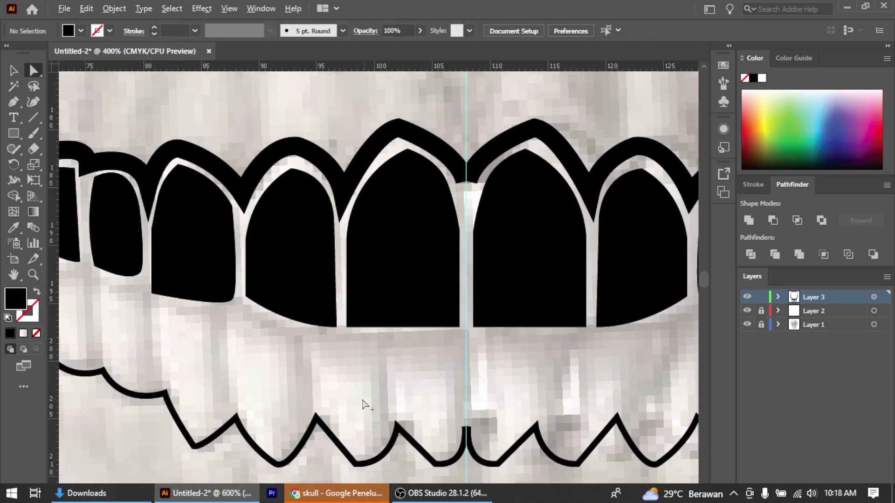
pyautogui.scroll(-5, 473, 430)
pyautogui.scroll(3, 473, 429)
pyautogui.scroll(2, 406, 314)
# Step: Trace the first lower-left tooth as a closed black shape with a curved edge
pyautogui.press('p')
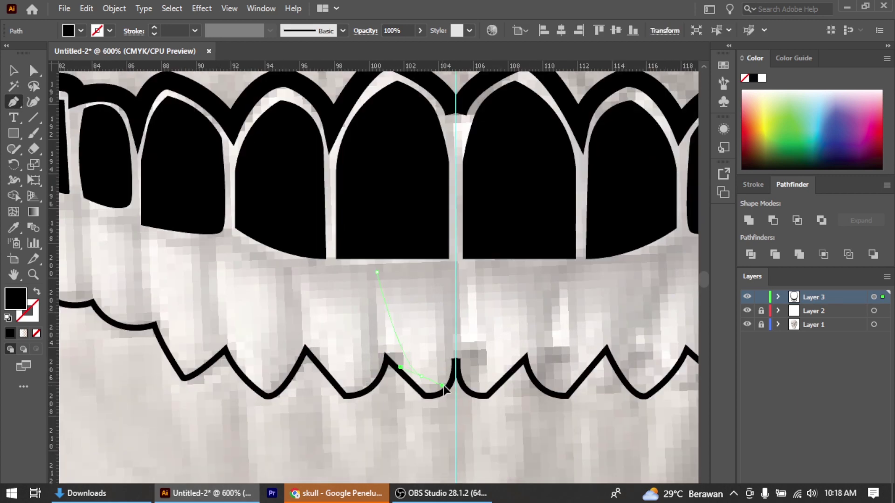
pyautogui.click(377, 273)
pyautogui.moveTo(411, 381); pyautogui.dragTo(440, 390)
pyautogui.click(449, 395)
pyautogui.click(447, 277)
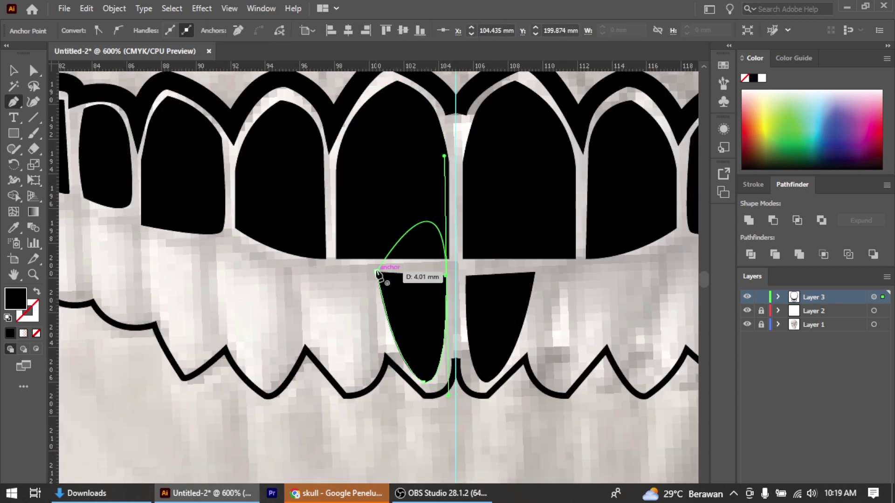
pyautogui.keyDown('ctrl'); pyautogui.click(326, 354); pyautogui.keyUp('ctrl')
pyautogui.scroll(-2, 409, 356)
pyautogui.scroll(2, 370, 320)
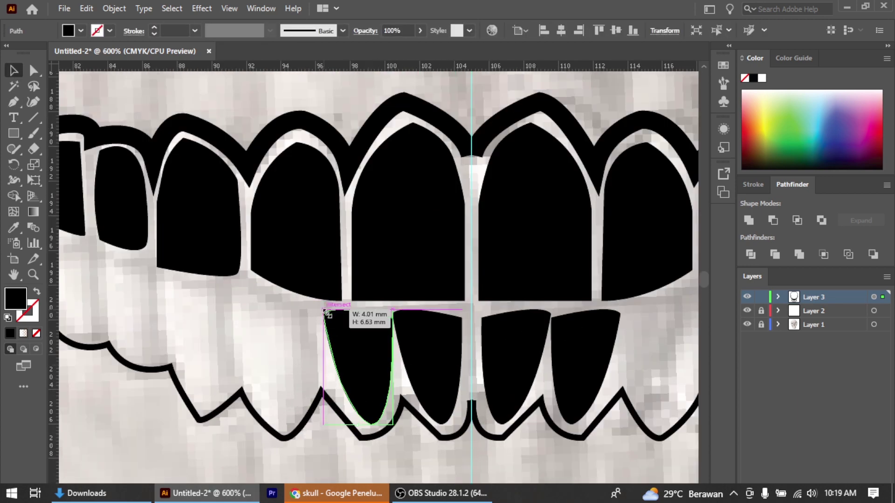
# Step: Begin outlining the next lower tooth with a curved bottom edge, zoomed in
pyautogui.click(383, 316)
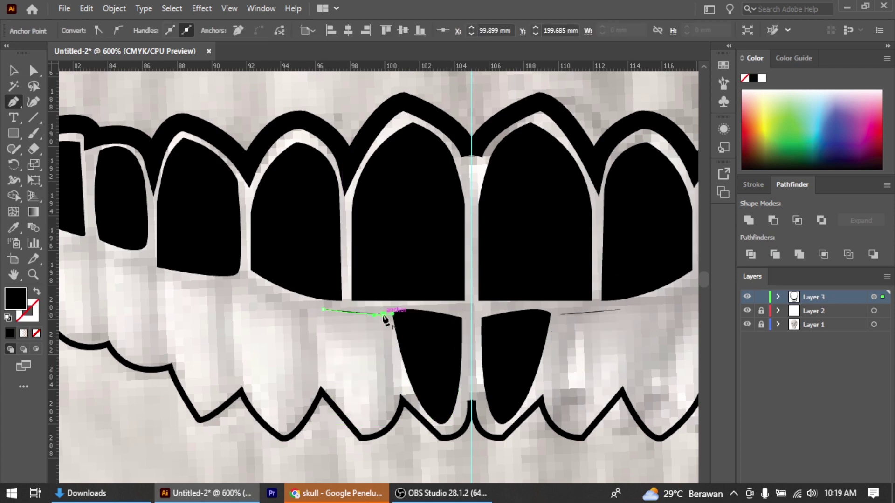
pyautogui.click(388, 410)
pyautogui.moveTo(370, 425); pyautogui.dragTo(378, 428)
pyautogui.hotkey('ctrl', '=')
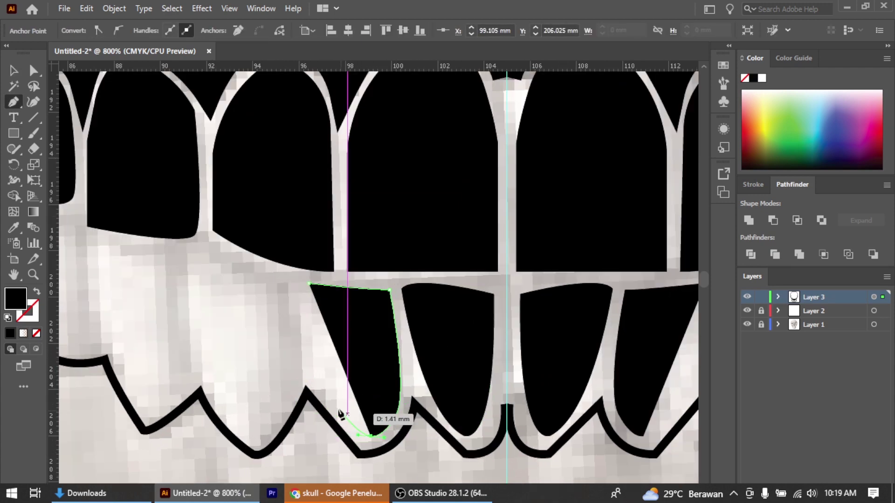
pyautogui.hscroll(-1, 311, 251)
# Step: Trace another lower tooth as a closed five-anchor shape
pyautogui.click(224, 246)
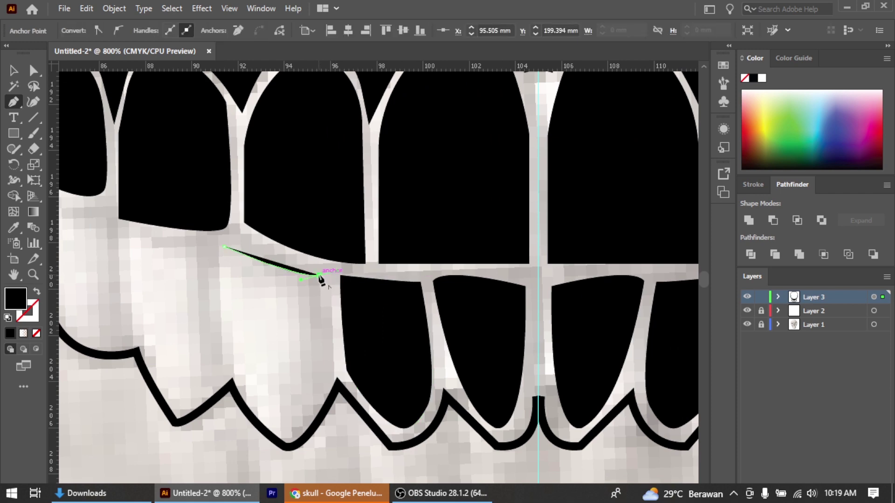
pyautogui.click(326, 275)
pyautogui.click(330, 352)
pyautogui.click(283, 436)
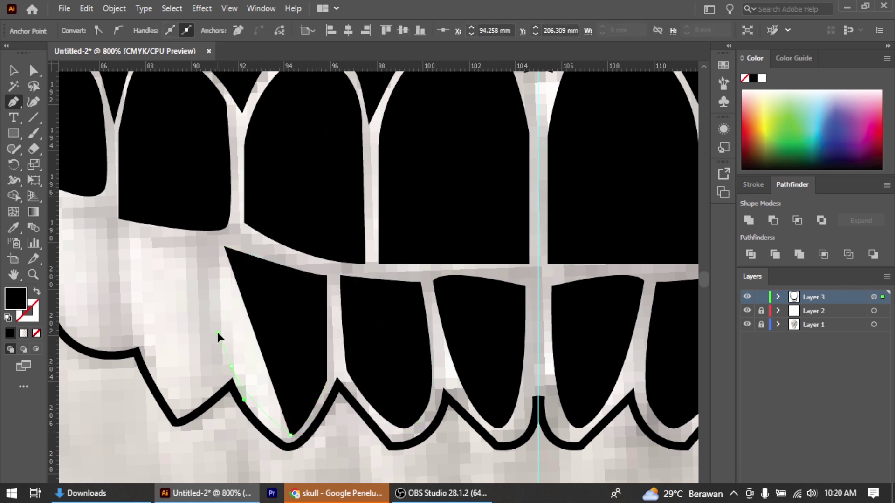
pyautogui.click(224, 247)
pyautogui.scroll(-5, 334, 354)
pyautogui.scroll(4, 260, 384)
# Step: Outline the next lower tooth with six anchors and close it
pyautogui.click(208, 278)
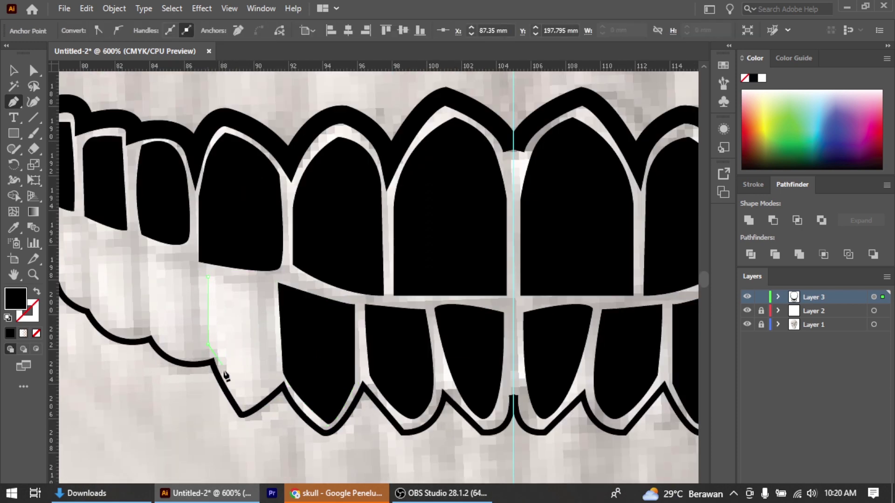
pyautogui.click(208, 344)
pyautogui.click(242, 395)
pyautogui.click(278, 367)
pyautogui.click(281, 344)
pyautogui.click(275, 283)
pyautogui.click(208, 278)
# Step: Adjust the tooth's right-edge anchors with Direct Selection to align with the gap
pyautogui.click(36, 68)
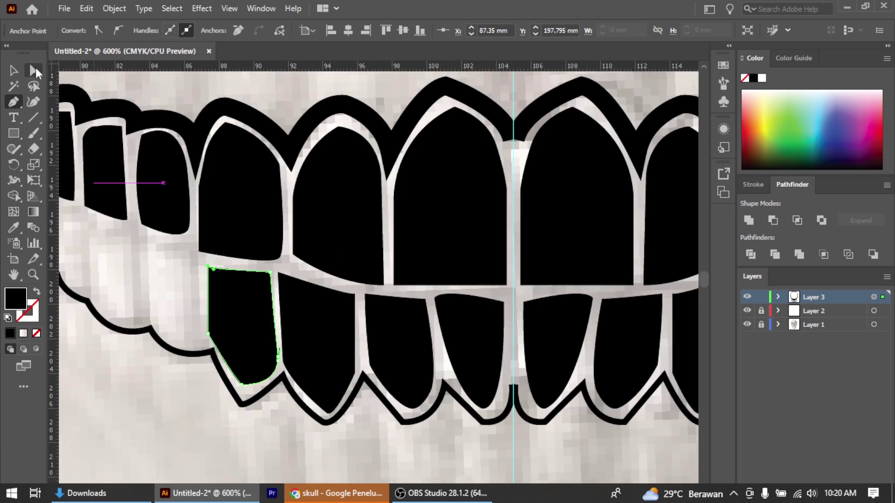
pyautogui.scroll(3, 204, 345)
pyautogui.moveTo(329, 395); pyautogui.dragTo(343, 410)
pyautogui.scroll(2, 343, 411)
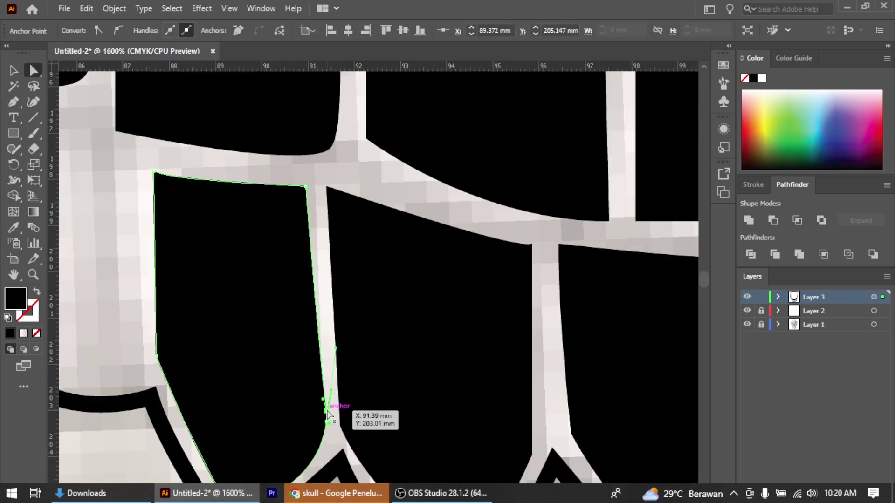
pyautogui.moveTo(326, 195); pyautogui.dragTo(316, 187)
pyautogui.scroll(-2, 342, 420)
pyautogui.click(393, 473)
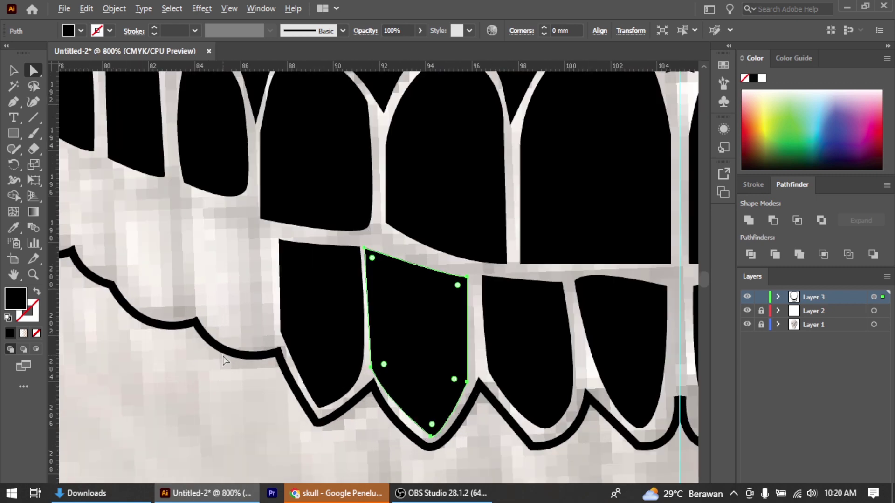
# Step: Trace the next lower tooth as a closed four-corner shape
pyautogui.press('p')
pyautogui.click(197, 210)
pyautogui.click(262, 231)
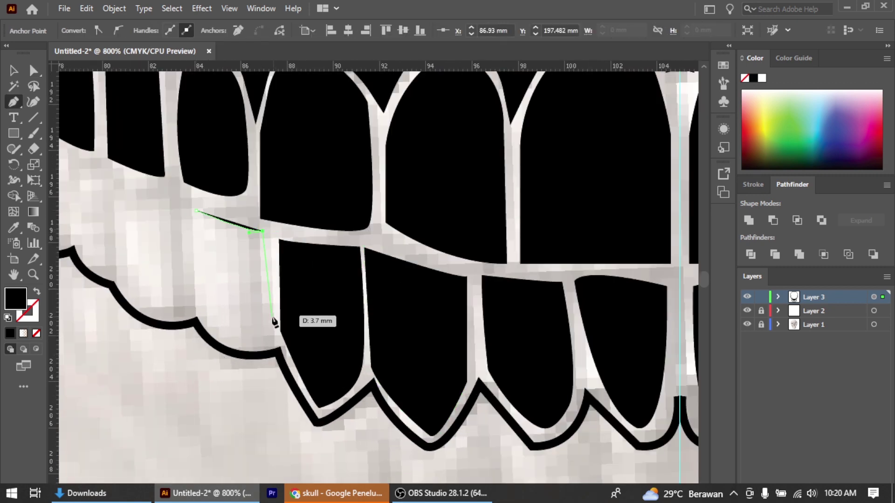
pyautogui.click(266, 332)
pyautogui.click(209, 321)
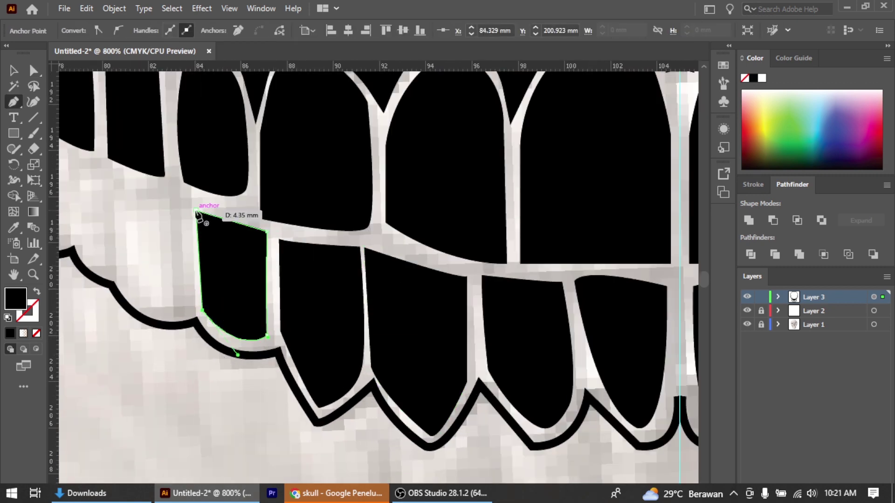
pyautogui.click(197, 210)
pyautogui.scroll(-4, 315, 332)
pyautogui.scroll(3, 249, 354)
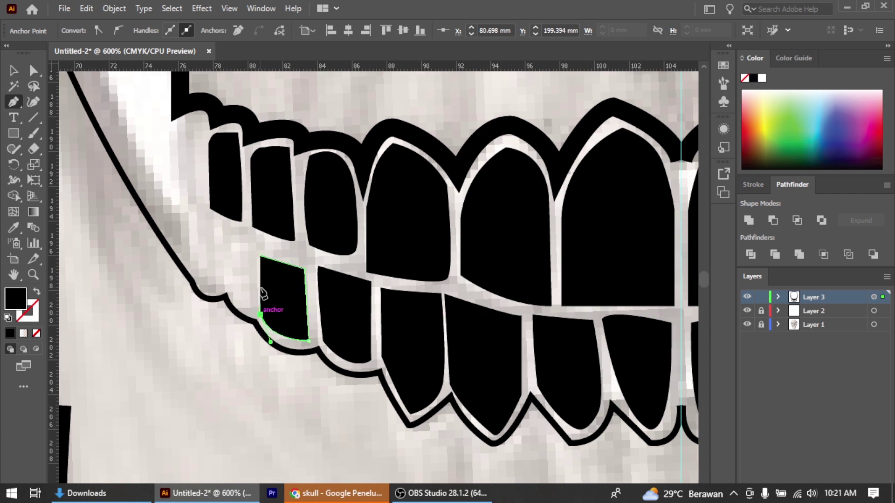
# Step: Trace the small back tooth on the left, then select the left jaw curve
pyautogui.click(217, 232)
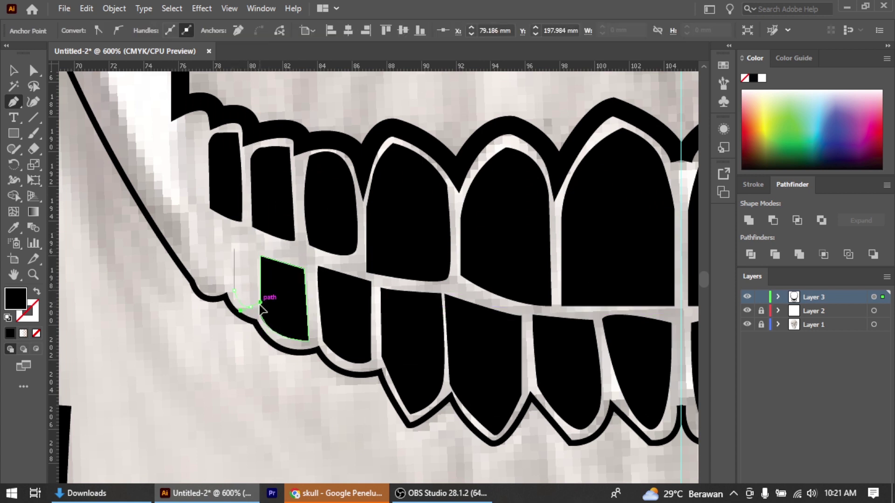
pyautogui.scroll(1, 266, 308)
pyautogui.moveTo(252, 321); pyautogui.dragTo(254, 247)
pyautogui.click(188, 247)
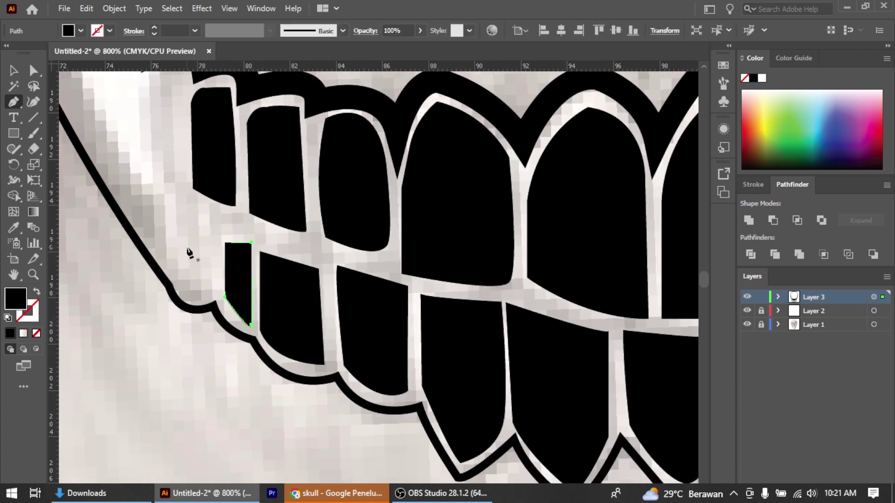
pyautogui.click(188, 286)
pyautogui.click(213, 232)
pyautogui.press('v')
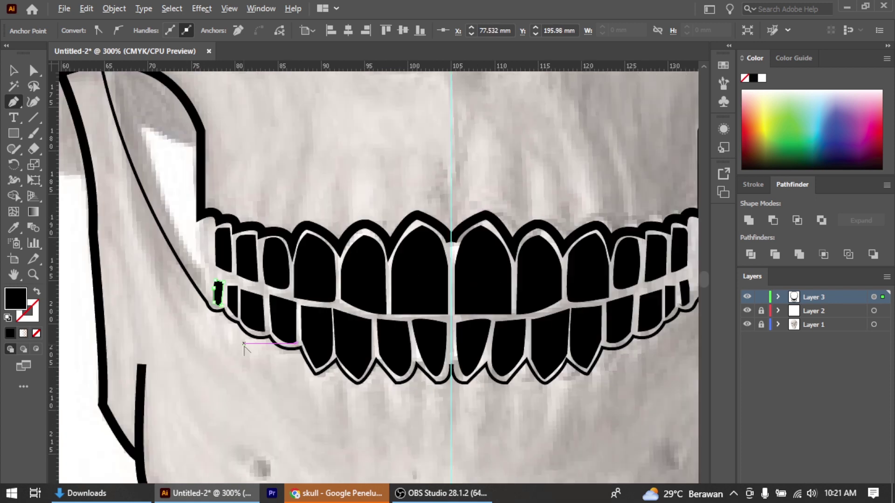
pyautogui.keyDown('alt'); pyautogui.scroll(-5, 447, 275); pyautogui.keyUp('alt')
pyautogui.keyDown('alt'); pyautogui.scroll(1, 506, 361); pyautogui.keyUp('alt')
pyautogui.click(192, 299)
# Step: Set the left jaw curve's stroke weight to 5 pt
pyautogui.click(195, 30)
pyautogui.click(206, 149)
pyautogui.click(566, 273)
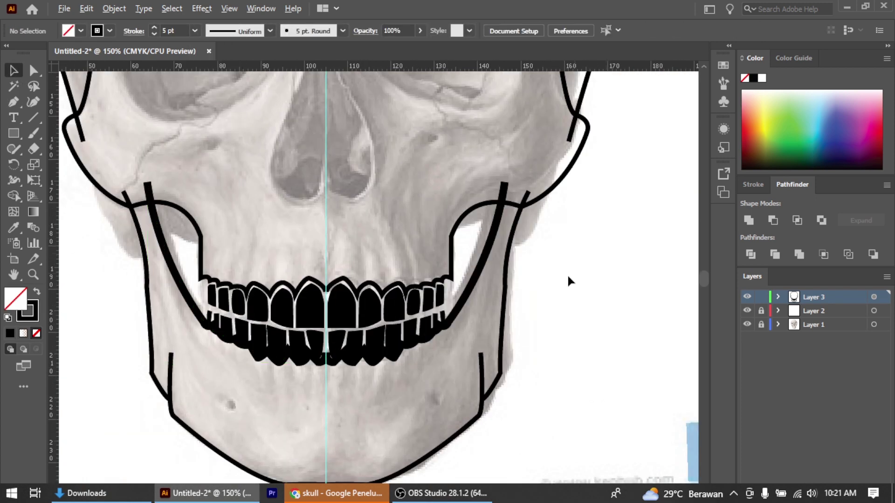
pyautogui.keyDown('alt'); pyautogui.scroll(-3, 567, 273); pyautogui.keyUp('alt')
pyautogui.keyDown('alt'); pyautogui.scroll(3, 307, 264); pyautogui.keyUp('alt')
# Step: Reselect the jaw curve and the teeth outline to check them
pyautogui.click(308, 263)
pyautogui.keyDown('alt'); pyautogui.scroll(-3, 368, 343); pyautogui.keyUp('alt')
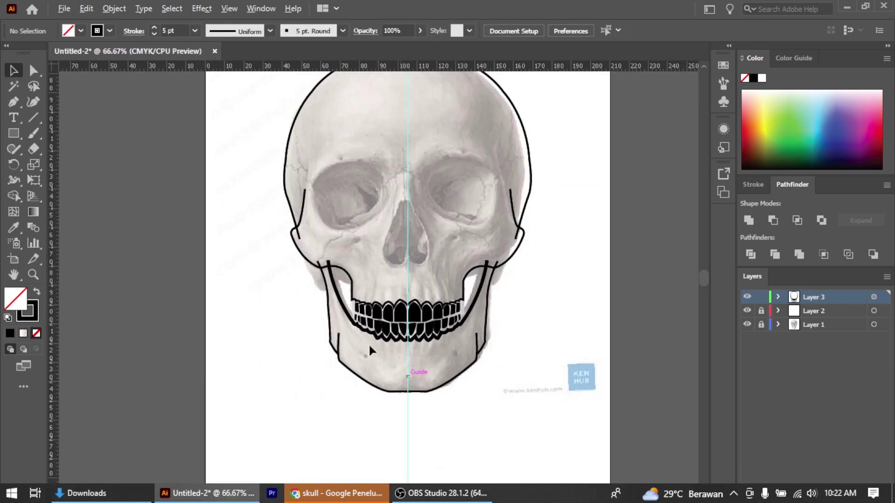
pyautogui.keyDown('alt'); pyautogui.scroll(2, 368, 343); pyautogui.keyUp('alt')
pyautogui.keyDown('alt'); pyautogui.scroll(3, 429, 403); pyautogui.keyUp('alt')
pyautogui.click(427, 399)
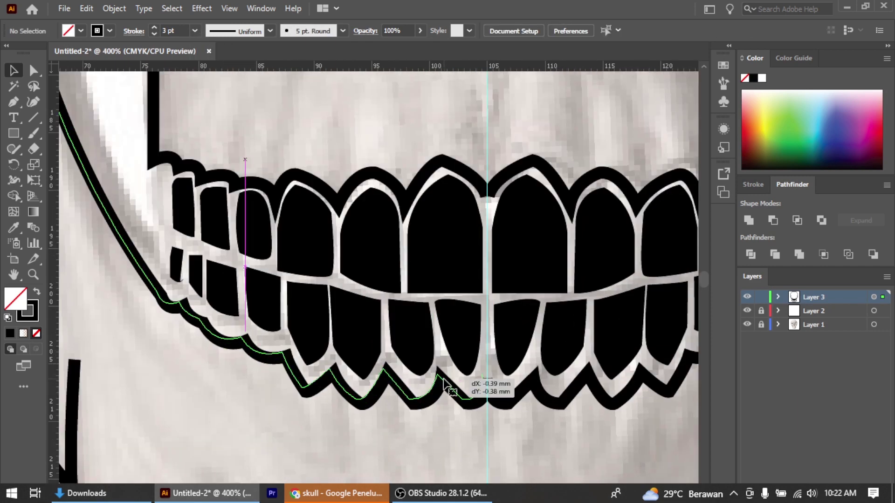
pyautogui.click(445, 428)
pyautogui.keyDown('alt'); pyautogui.scroll(-2, 445, 428); pyautogui.keyUp('alt')
pyautogui.keyDown('alt'); pyautogui.scroll(-2, 444, 428); pyautogui.keyUp('alt')
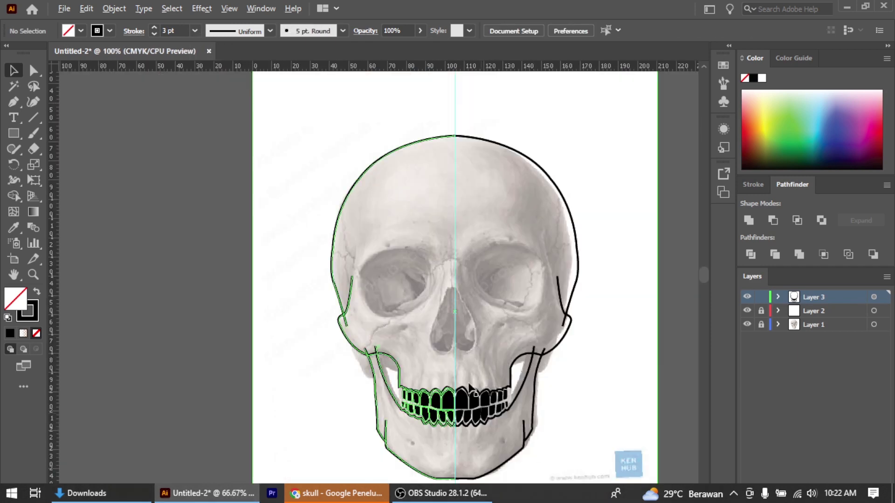
pyautogui.keyDown('alt'); pyautogui.scroll(4, 447, 182); pyautogui.keyUp('alt')
# Step: Draw the nose cavity outline with a curved bottom
pyautogui.press('p')
pyautogui.click(432, 176)
pyautogui.click(408, 186)
pyautogui.click(357, 311)
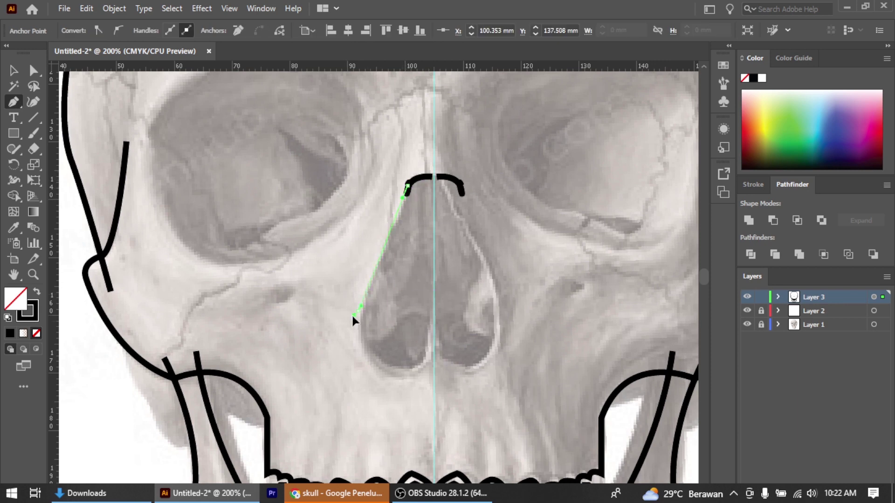
pyautogui.moveTo(413, 370); pyautogui.dragTo(437, 320)
pyautogui.click(450, 312)
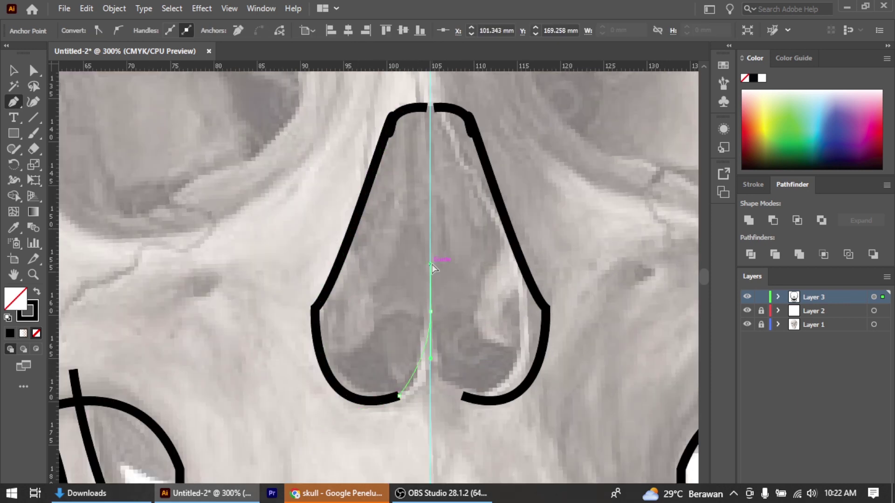
pyautogui.keyDown('alt'); pyautogui.scroll(-3, 134, 250); pyautogui.keyUp('alt')
pyautogui.keyDown('alt'); pyautogui.scroll(3, 410, 230); pyautogui.keyUp('alt')
# Step: Draw the left eye socket outline with curved sides and a hooked top-left corner
pyautogui.click(393, 211)
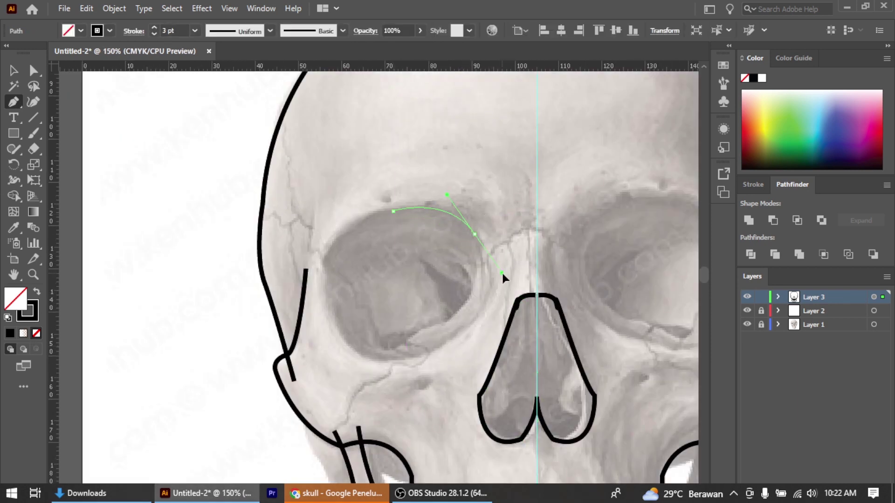
pyautogui.moveTo(502, 271); pyautogui.dragTo(503, 274)
pyautogui.moveTo(422, 327); pyautogui.dragTo(401, 329)
pyautogui.keyDown('alt'); pyautogui.scroll(1, 419, 321); pyautogui.keyUp('alt')
pyautogui.moveTo(351, 364)
pyautogui.mouseDown()
pyautogui.moveTo(336, 357)
pyautogui.moveTo(425, 379)
pyautogui.mouseUp()
pyautogui.moveTo(308, 339); pyautogui.dragTo(301, 224)
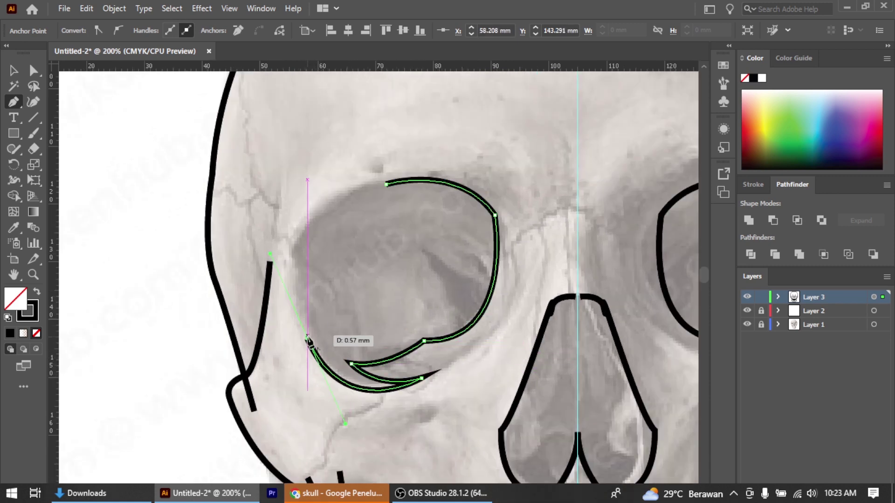
pyautogui.click(296, 224)
pyautogui.click(264, 237)
pyautogui.moveTo(386, 184); pyautogui.dragTo(489, 170)
pyautogui.keyDown('alt'); pyautogui.scroll(-2, 489, 170); pyautogui.keyUp('alt')
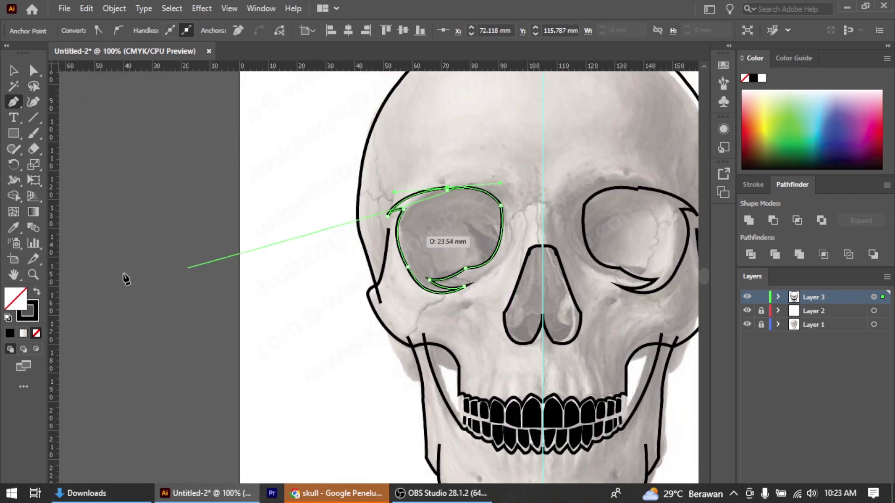
pyautogui.keyDown('alt'); pyautogui.scroll(2, 470, 203); pyautogui.keyUp('alt')
# Step: Redo the eye socket's top-left corner, close it, and stretch it vertically
pyautogui.hotkey('ctrl', 'z')
pyautogui.hotkey('ctrl', 'z')
pyautogui.hotkey('ctrl', 'z')
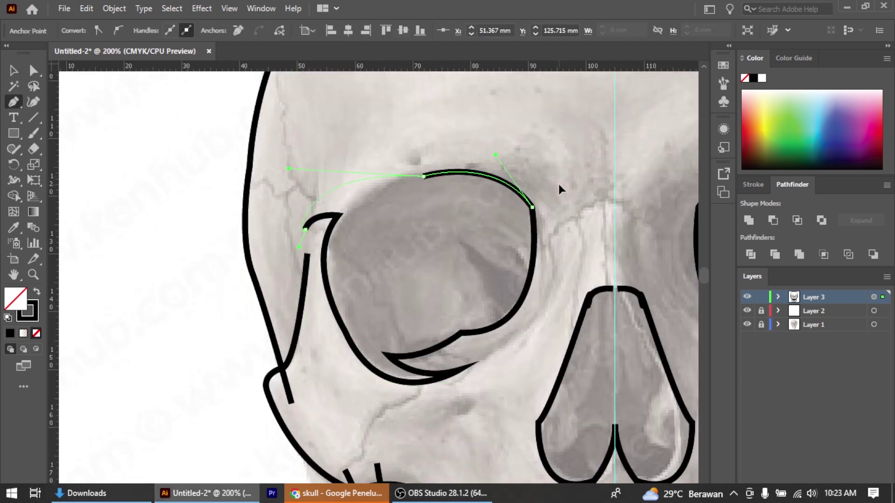
pyautogui.moveTo(337, 216)
pyautogui.mouseDown()
pyautogui.moveTo(310, 226)
pyautogui.moveTo(322, 219)
pyautogui.mouseUp()
pyautogui.click(423, 176)
pyautogui.press('v')
pyautogui.keyDown('alt'); pyautogui.scroll(-1, 489, 298); pyautogui.keyUp('alt')
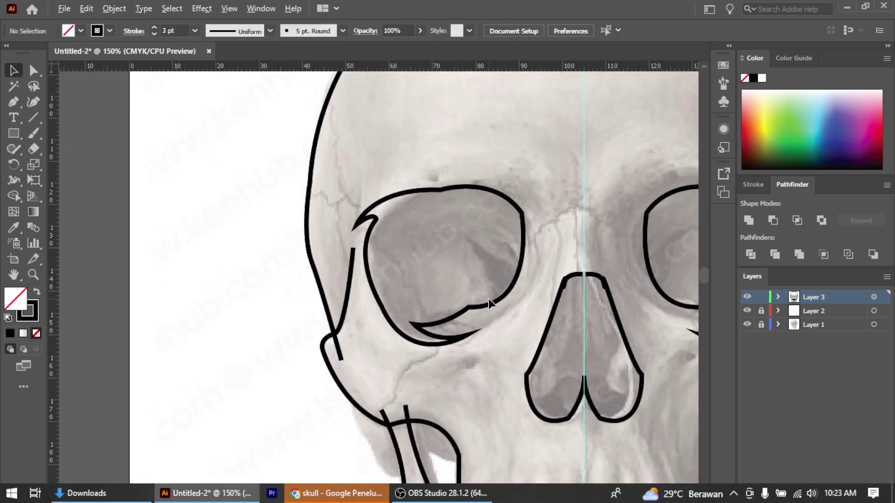
pyautogui.moveTo(440, 348); pyautogui.dragTo(440, 327)
pyautogui.click(526, 327)
pyautogui.keyDown('alt'); pyautogui.scroll(-2, 526, 326); pyautogui.keyUp('alt')
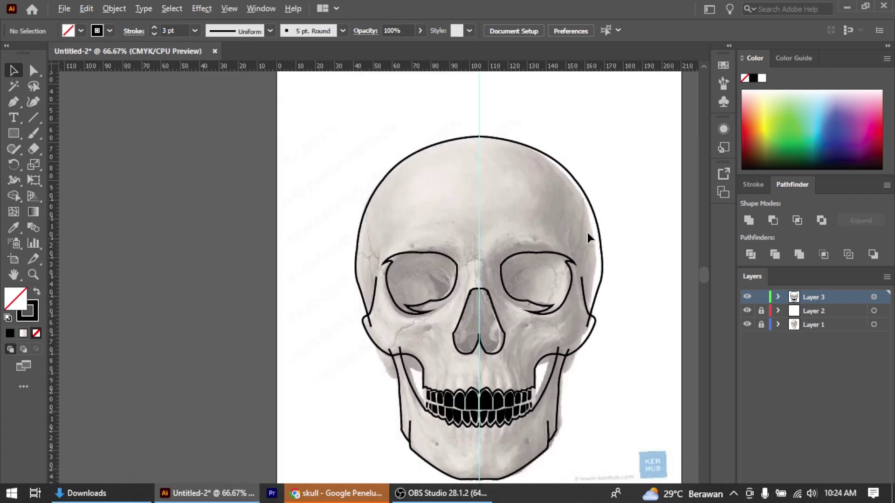
# Step: Taper the left jaw stroke toward its top end with the Width tool
pyautogui.keyDown('alt'); pyautogui.scroll(1, 490, 357); pyautogui.keyUp('alt')
pyautogui.keyDown('alt'); pyautogui.scroll(-1, 312, 408); pyautogui.keyUp('alt')
pyautogui.click(312, 408)
pyautogui.keyDown('alt'); pyautogui.scroll(2, 312, 408); pyautogui.keyUp('alt')
pyautogui.keyDown('alt'); pyautogui.scroll(1, 311, 408); pyautogui.keyUp('alt')
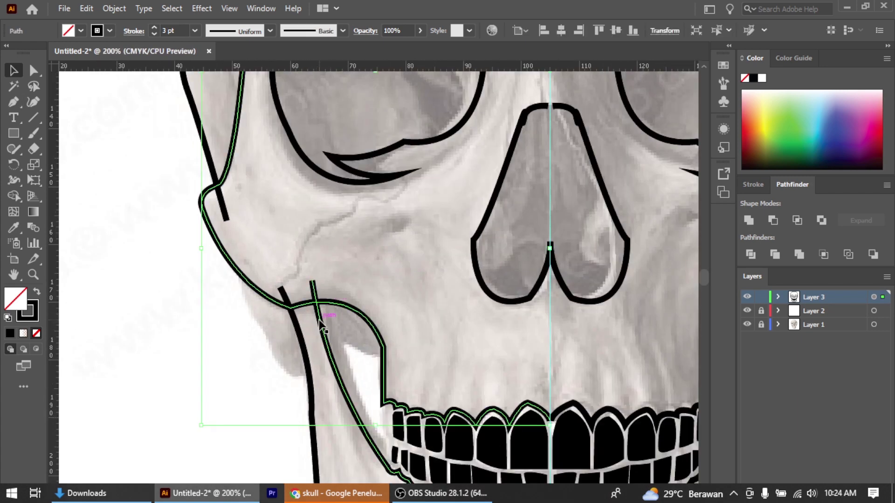
pyautogui.keyDown('alt'); pyautogui.scroll(1, 373, 262); pyautogui.keyUp('alt')
pyautogui.keyDown('alt'); pyautogui.scroll(-2, 387, 297); pyautogui.keyUp('alt')
pyautogui.keyDown('alt'); pyautogui.scroll(2, 322, 231); pyautogui.keyUp('alt')
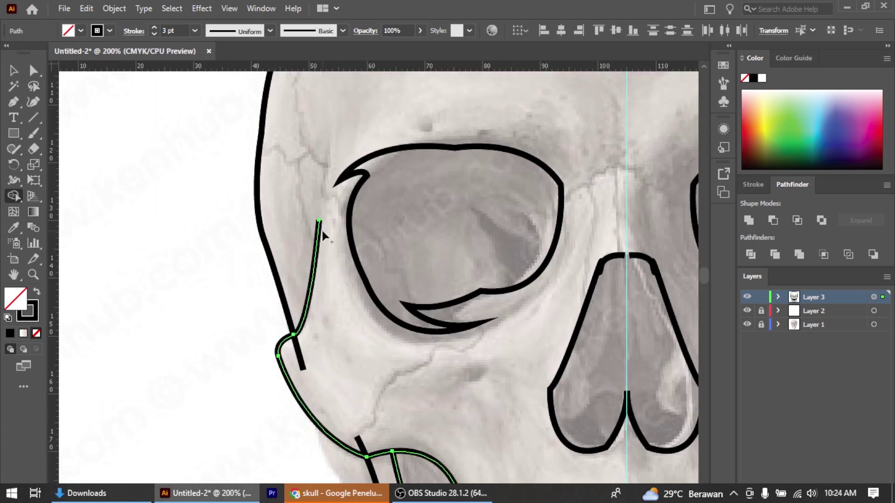
pyautogui.hotkey('shift', 'w')
pyautogui.keyDown('alt'); pyautogui.scroll(1, 290, 286); pyautogui.keyUp('alt')
pyautogui.moveTo(290, 286); pyautogui.dragTo(296, 201)
pyautogui.keyDown('alt'); pyautogui.scroll(-3, 326, 279); pyautogui.keyUp('alt')
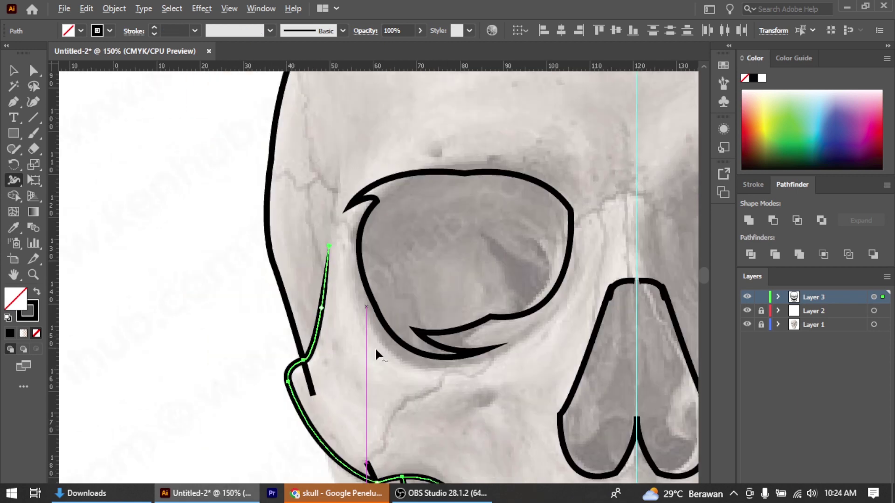
pyautogui.keyDown('alt'); pyautogui.scroll(-2, 376, 347); pyautogui.keyUp('alt')
# Step: Taper the lower jaw stroke near its top with the Width tool
pyautogui.press('v')
pyautogui.keyDown('alt'); pyautogui.scroll(4, 438, 363); pyautogui.keyUp('alt')
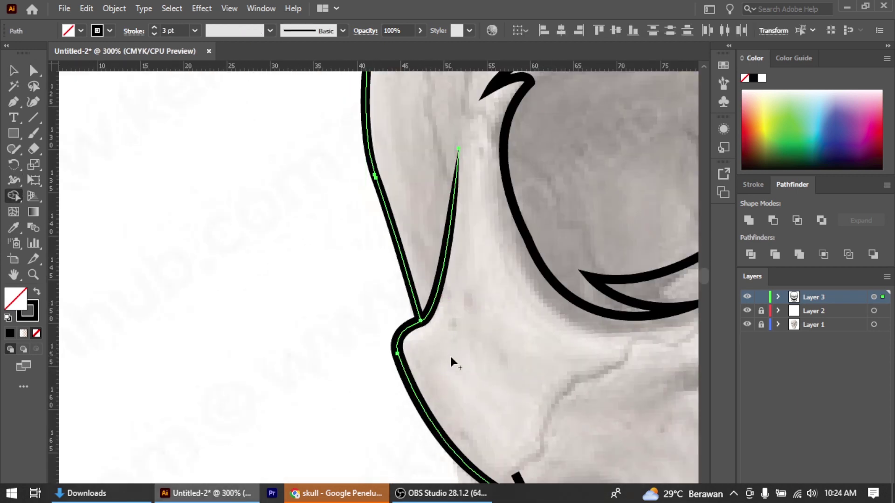
pyautogui.hotkey('ctrl', '0')
pyautogui.scroll(4, 295, 343)
pyautogui.click(290, 340)
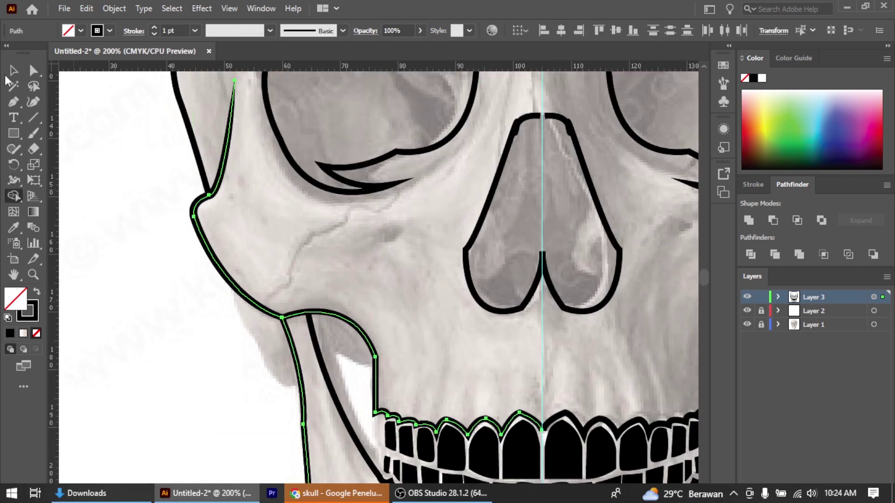
pyautogui.hotkey('ctrl', '0')
pyautogui.click(381, 407)
pyautogui.keyDown('alt'); pyautogui.scroll(3, 380, 407); pyautogui.keyUp('alt')
pyautogui.hotkey('shift', 'w')
pyautogui.keyDown('alt'); pyautogui.scroll(3, 233, 196); pyautogui.keyUp('alt')
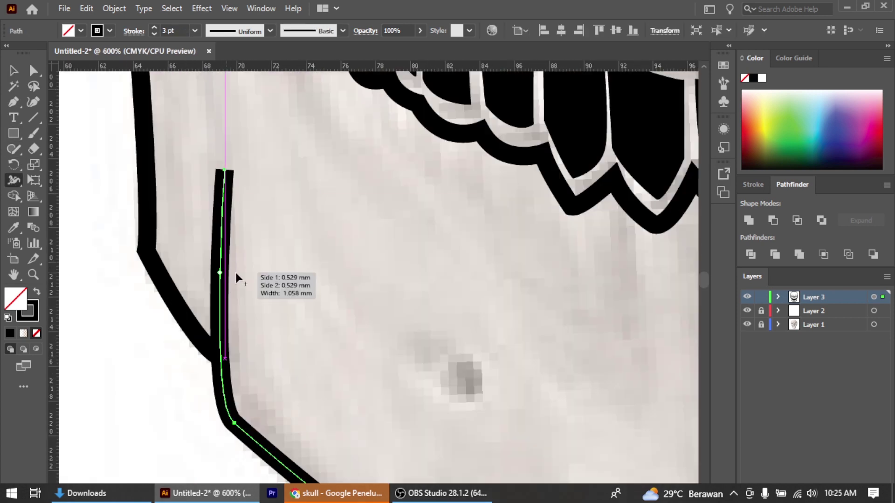
pyautogui.moveTo(224, 171); pyautogui.dragTo(230, 176)
pyautogui.hotkey('ctrl', '1')
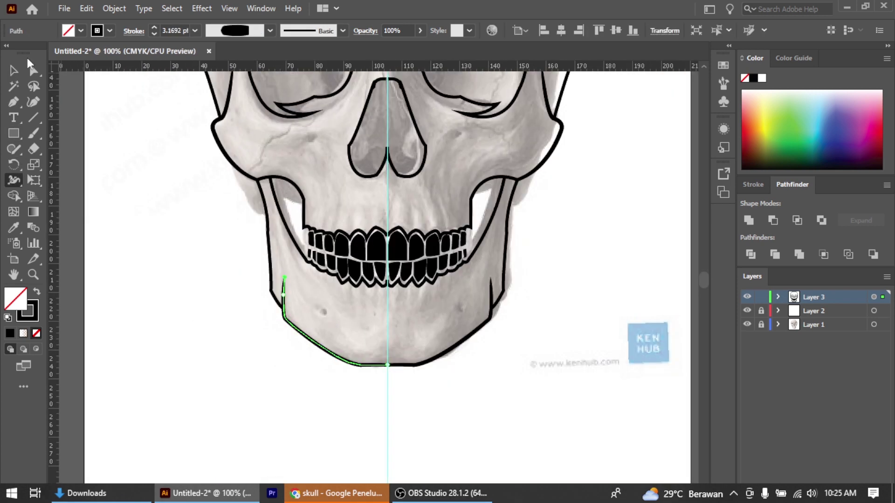
pyautogui.hotkey('ctrl', 'shift', 'a')
# Step: Start a new thin curved line beneath the left eye socket
pyautogui.hotkey('ctrl', '0')
pyautogui.keyDown('alt'); pyautogui.scroll(3, 360, 381); pyautogui.keyUp('alt')
pyautogui.click(14, 103)
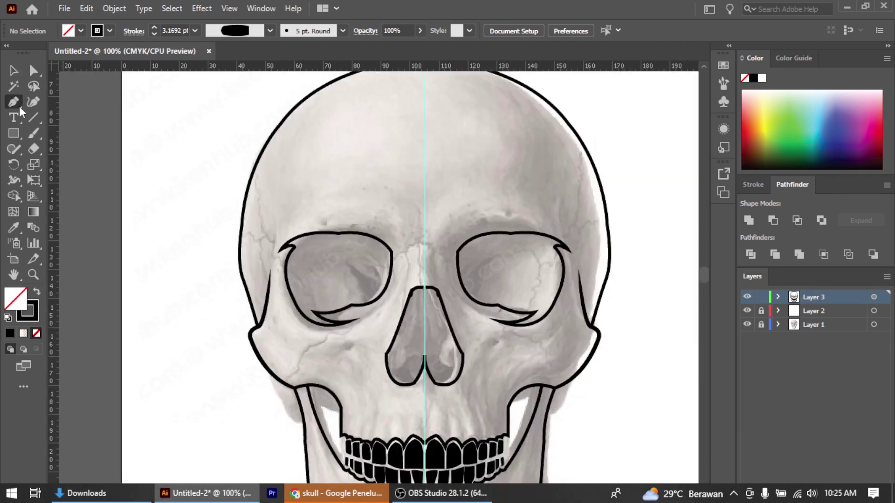
pyautogui.keyDown('alt'); pyautogui.scroll(2, 379, 326); pyautogui.keyUp('alt')
pyautogui.keyDown('alt'); pyautogui.scroll(1, 380, 326); pyautogui.keyUp('alt')
pyautogui.click(458, 234)
# Step: Rework the end curve of the line below the left eye socket
pyautogui.moveTo(363, 322); pyautogui.dragTo(309, 336)
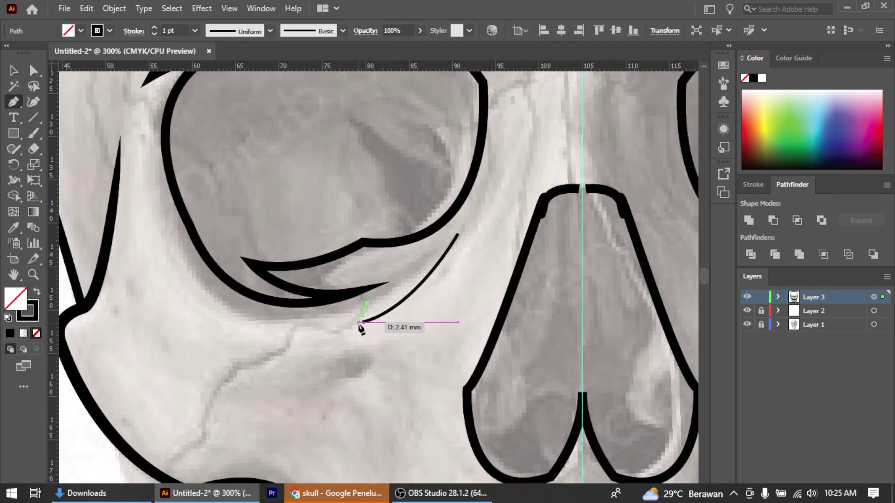
pyautogui.moveTo(362, 322); pyautogui.dragTo(320, 334)
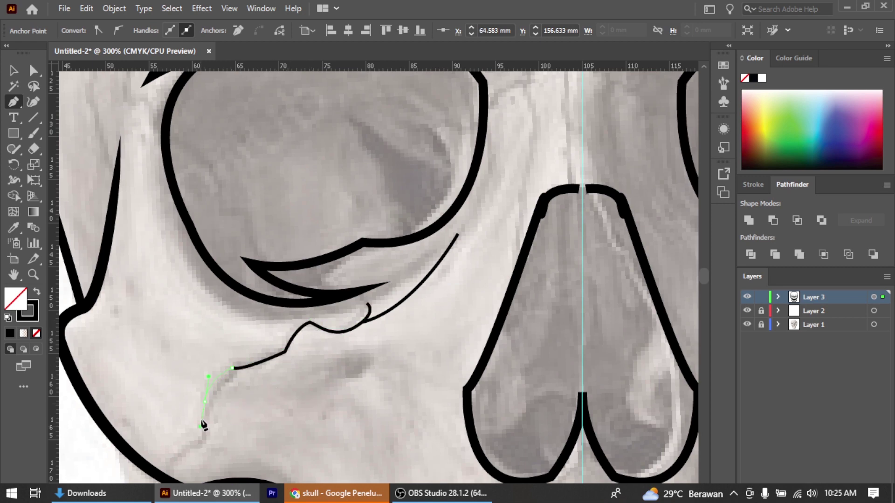
pyautogui.scroll(3, 490, 426)
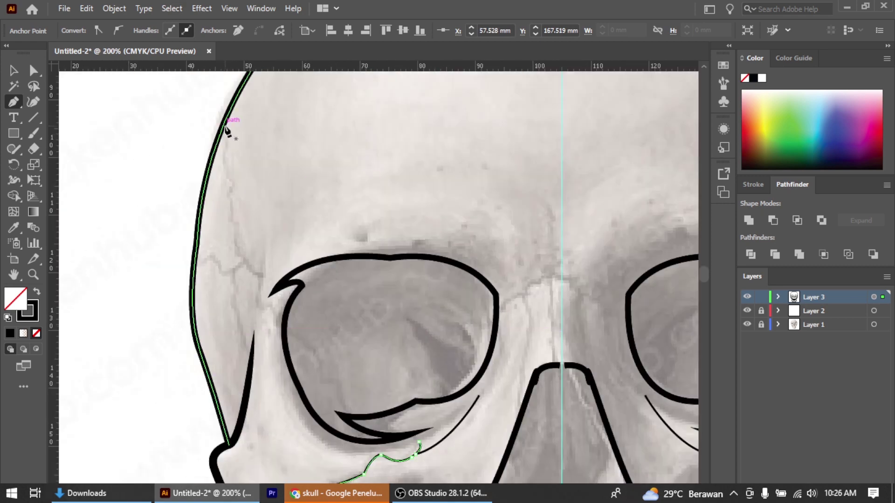
pyautogui.scroll(-3, 328, 347)
pyautogui.scroll(2, 327, 346)
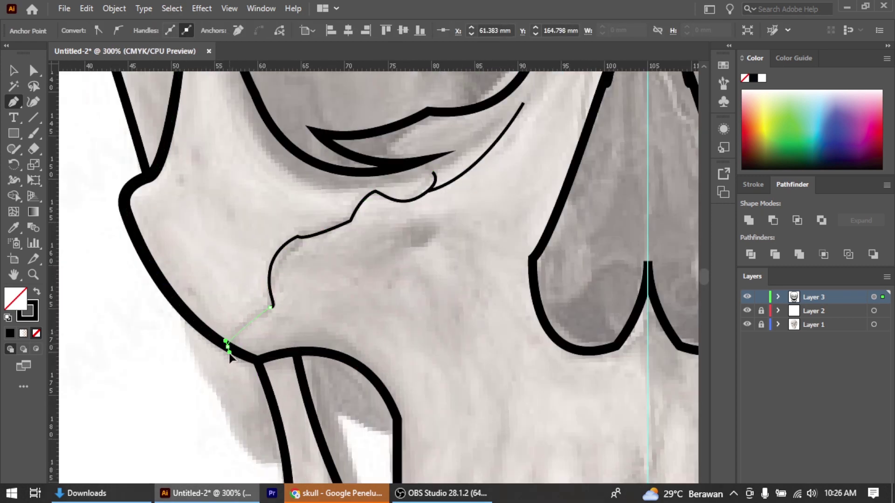
pyautogui.scroll(-3, 245, 349)
pyautogui.scroll(1, 259, 178)
pyautogui.scroll(1, 259, 179)
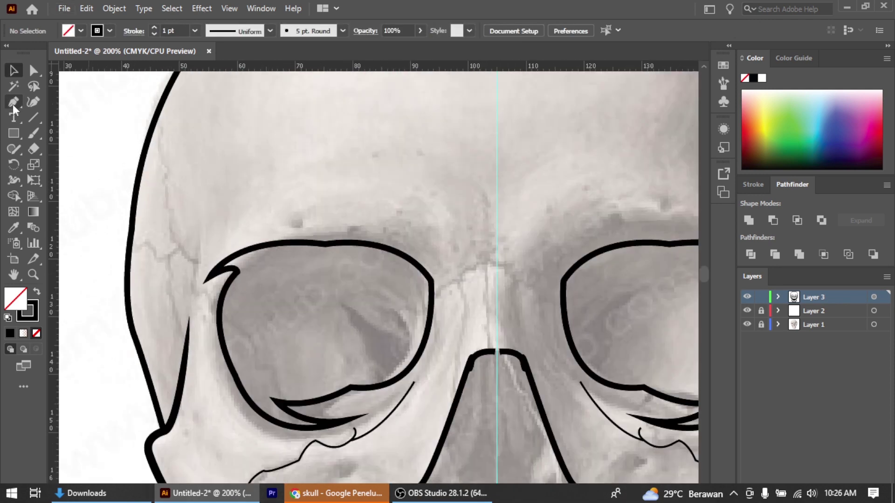
pyautogui.scroll(1, 164, 116)
# Step: Pen a thin jagged suture line from the left skull edge down the temple to the eye socket
pyautogui.click(159, 106)
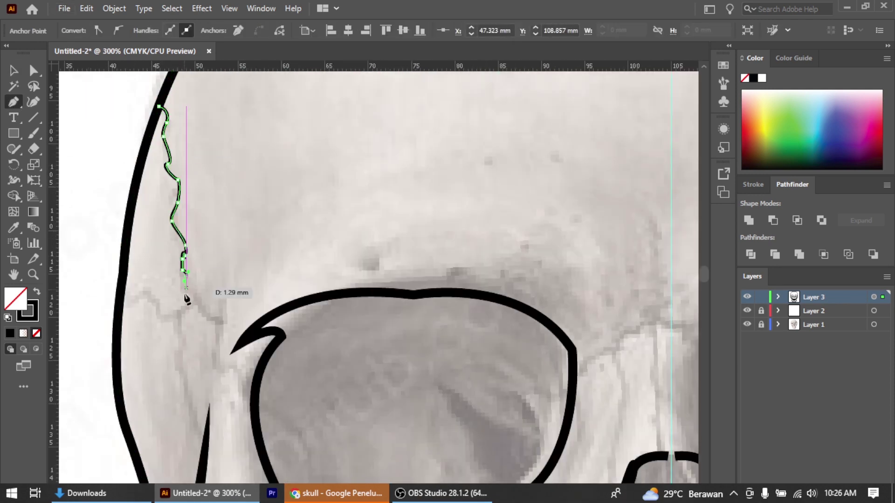
pyautogui.click(254, 394)
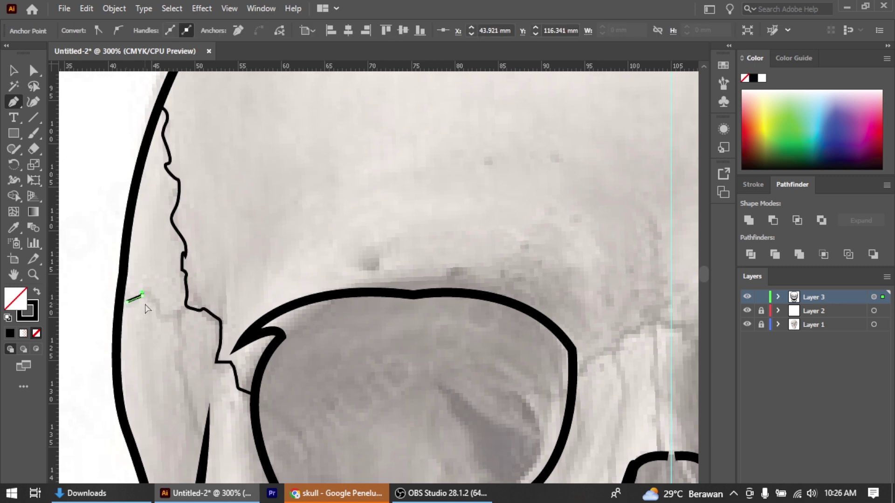
pyautogui.click(148, 293)
pyautogui.click(169, 319)
pyautogui.click(180, 316)
pyautogui.click(180, 349)
pyautogui.scroll(-1, 350, 389)
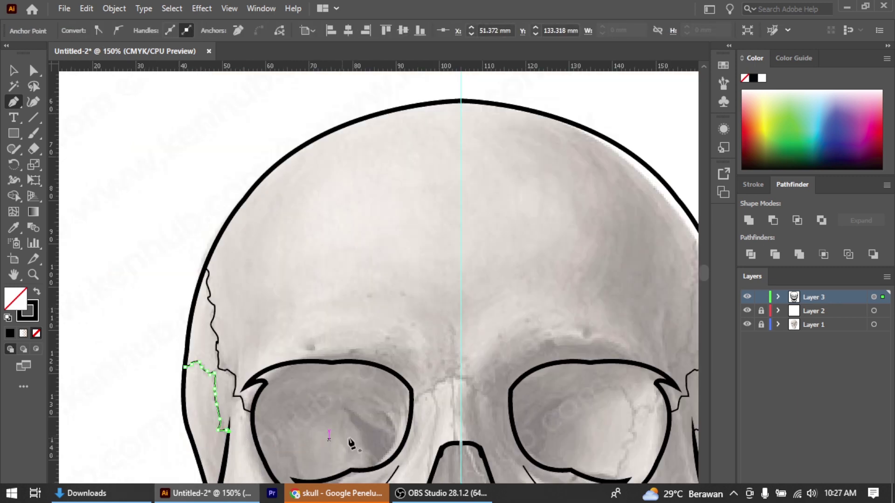
pyautogui.scroll(-1, 273, 266)
pyautogui.scroll(-1, 279, 261)
pyautogui.scroll(-1, 461, 475)
# Step: Move a lower tooth into place with the Selection tool
pyautogui.scroll(2, 387, 454)
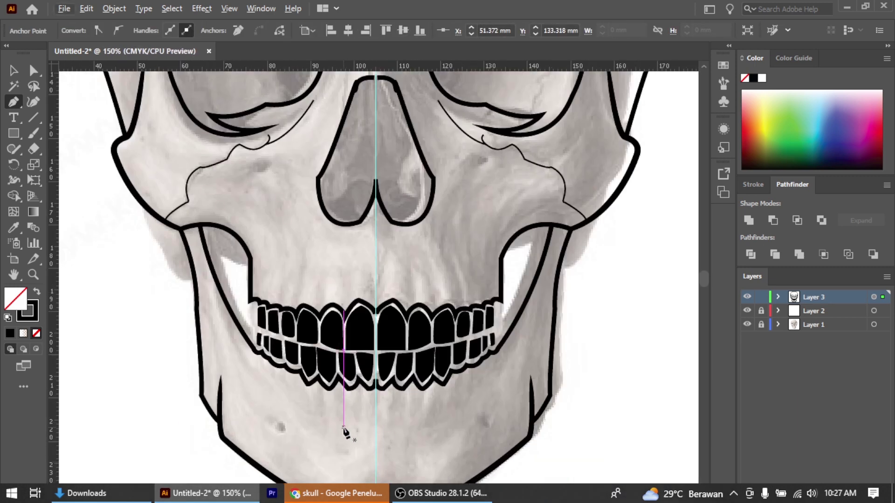
pyautogui.click(13, 70)
pyautogui.scroll(2, 460, 366)
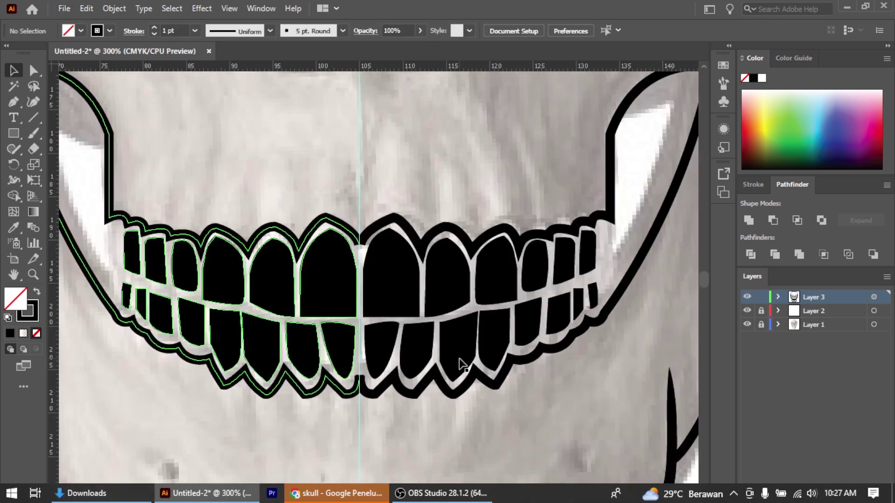
pyautogui.scroll(1, 273, 277)
pyautogui.click(303, 298)
pyautogui.scroll(-2, 422, 373)
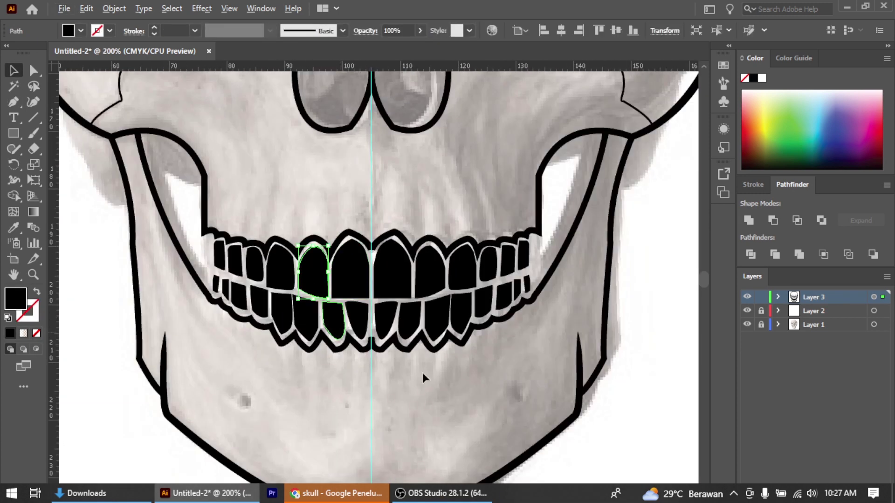
pyautogui.scroll(-1, 332, 375)
pyautogui.click(332, 376)
pyautogui.scroll(4, 344, 272)
pyautogui.moveTo(288, 243)
pyautogui.mouseDown()
pyautogui.moveTo(293, 254)
pyautogui.moveTo(158, 290)
pyautogui.mouseUp()
pyautogui.scroll(-1, 293, 254)
pyautogui.scroll(-2, 158, 290)
pyautogui.click(563, 422)
# Step: Drag an anchor to smooth the lower-left back tooth's tip curve, removing the stray black sliver
pyautogui.scroll(-1, 563, 422)
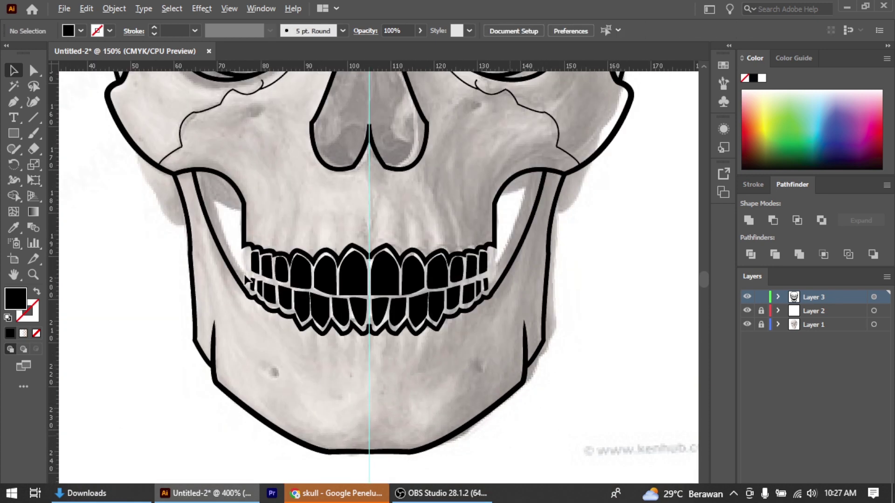
pyautogui.click(34, 70)
pyautogui.scroll(5, 252, 299)
pyautogui.scroll(3, 414, 348)
pyautogui.moveTo(414, 349)
pyautogui.mouseDown()
pyautogui.moveTo(450, 310)
pyautogui.moveTo(430, 376)
pyautogui.moveTo(388, 358)
pyautogui.mouseUp()
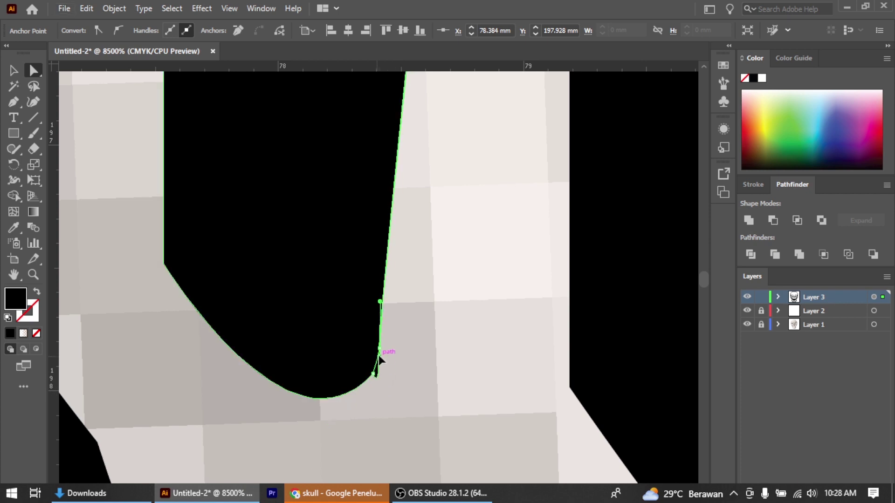
pyautogui.scroll(-5, 378, 355)
pyautogui.scroll(-3, 378, 355)
pyautogui.press('v')
pyautogui.scroll(3, 323, 195)
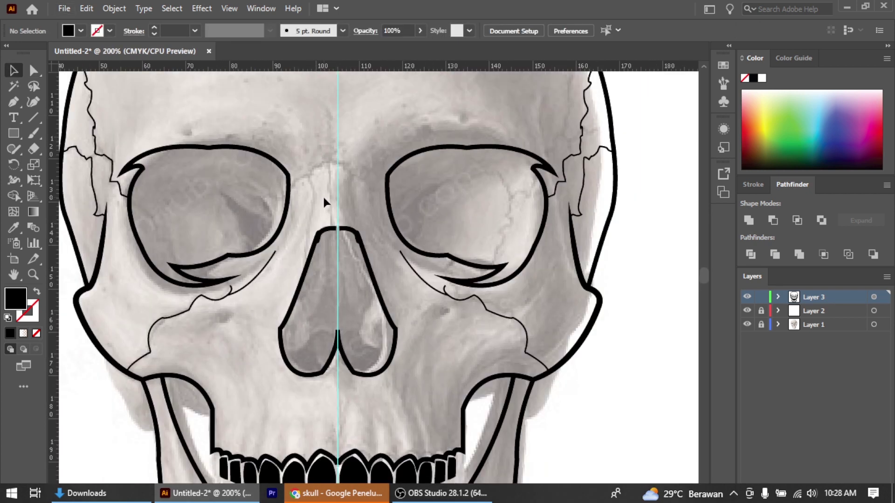
pyautogui.scroll(2, 322, 195)
# Step: Pen the nasal bone's upper outline from the left eye socket up to a peak and down to the nose bridge
pyautogui.press('p')
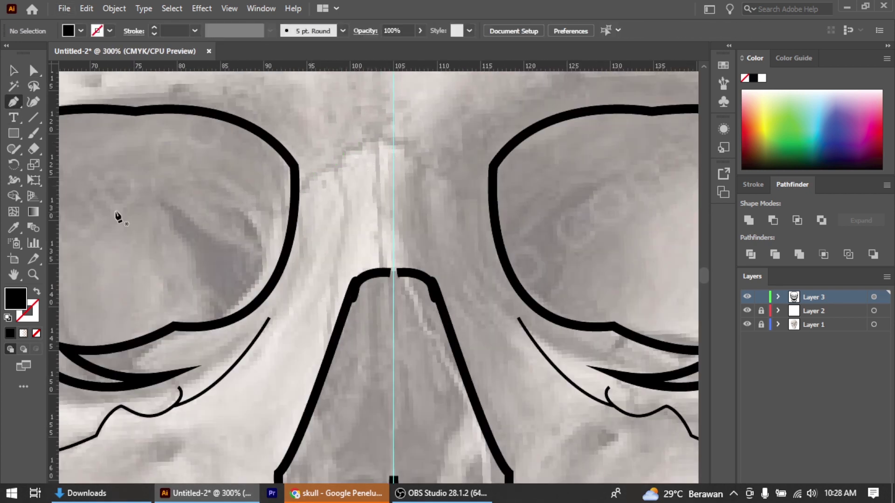
pyautogui.click(300, 190)
pyautogui.click(334, 163)
pyautogui.click(377, 132)
pyautogui.click(374, 190)
pyautogui.click(381, 255)
pyautogui.click(390, 275)
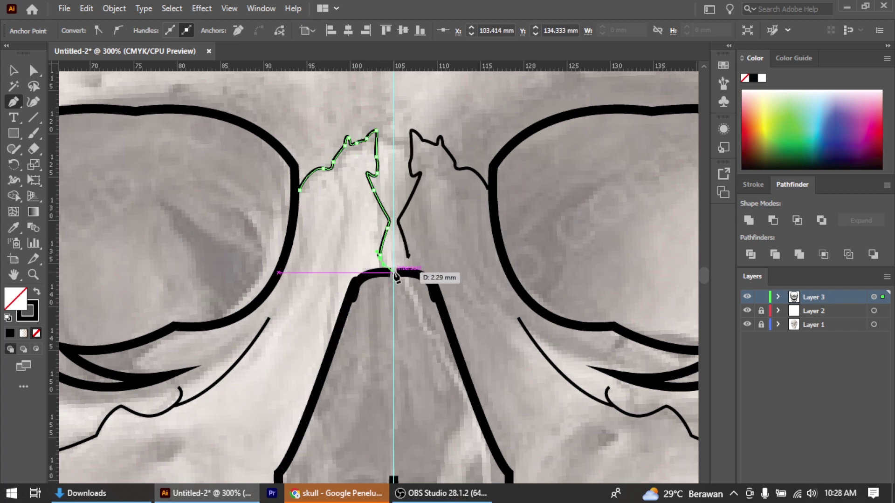
# Step: Pen the nasal bone's lower contour beside the nose, ending at the nose outline
pyautogui.click(336, 174)
pyautogui.click(347, 235)
pyautogui.click(326, 299)
pyautogui.click(331, 323)
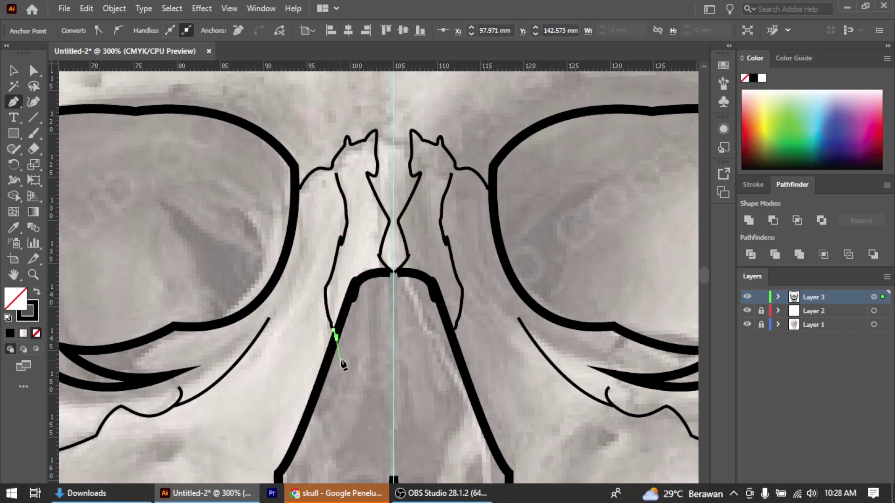
# Step: Reshape the lower-left curve of the nose-bridge arc
pyautogui.scroll(3, 379, 308)
pyautogui.moveTo(334, 344); pyautogui.dragTo(327, 282)
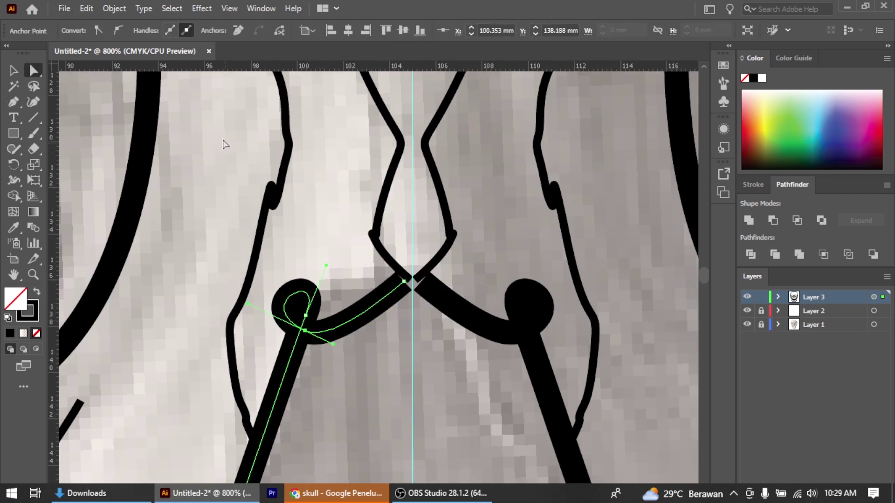
pyautogui.scroll(2, 410, 284)
pyautogui.scroll(-2, 438, 311)
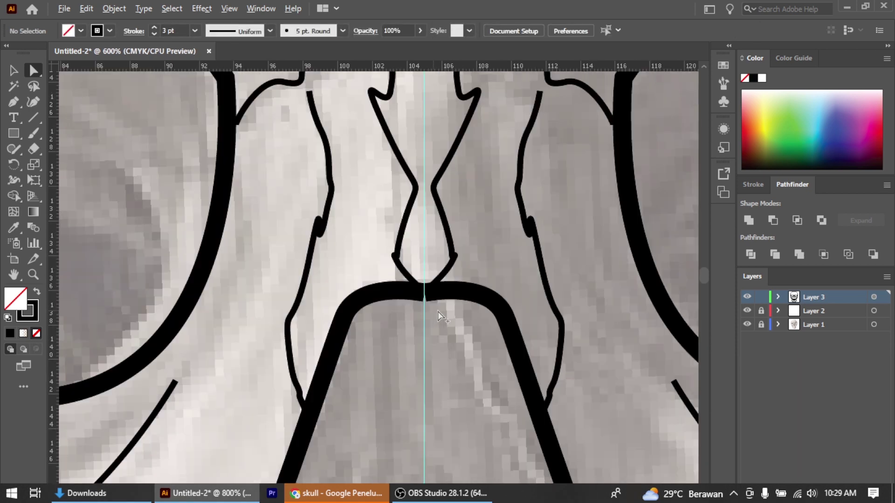
pyautogui.scroll(2, 424, 220)
pyautogui.scroll(-6, 424, 220)
pyautogui.scroll(-1, 325, 315)
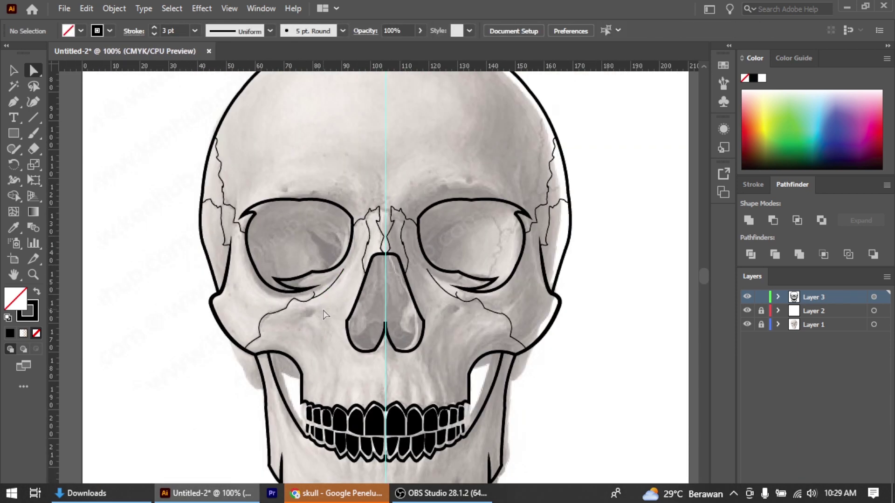
pyautogui.scroll(-1, 325, 315)
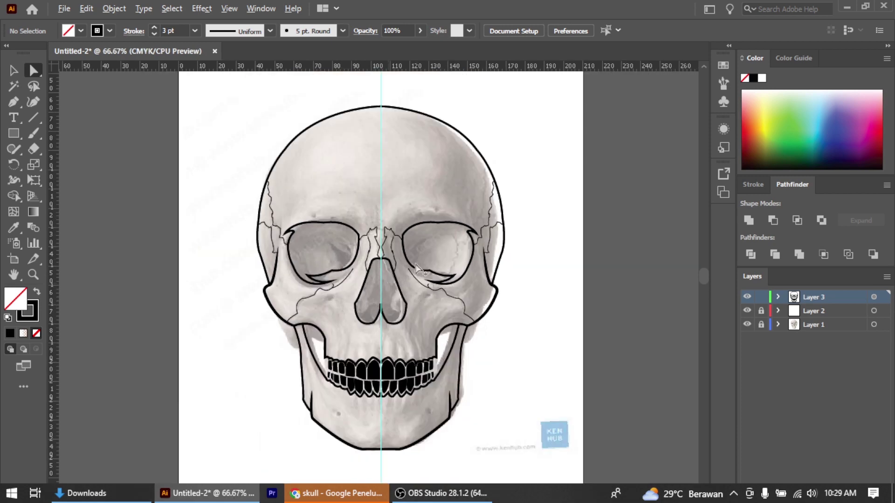
pyautogui.scroll(2, 286, 356)
pyautogui.scroll(-2, 286, 355)
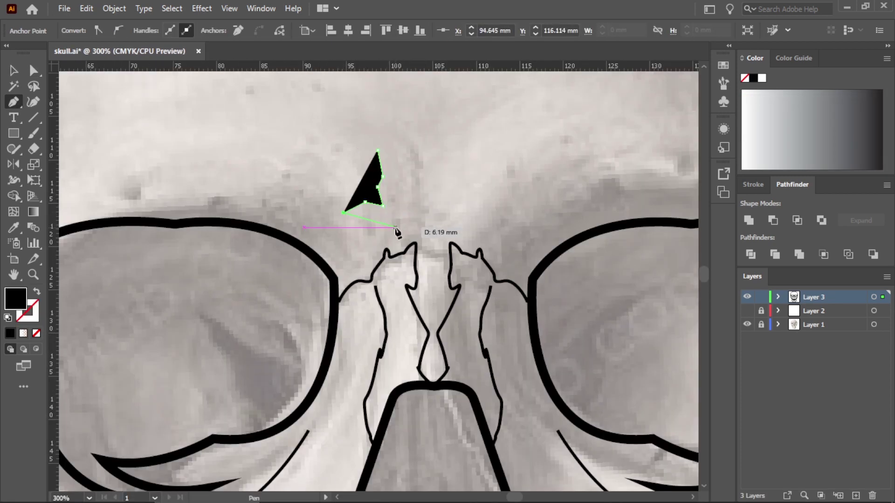
# Step: Pen the jagged points of the black accent shape up its right side
pyautogui.click(396, 227)
pyautogui.click(395, 207)
pyautogui.click(386, 190)
pyautogui.click(396, 160)
pyautogui.click(390, 149)
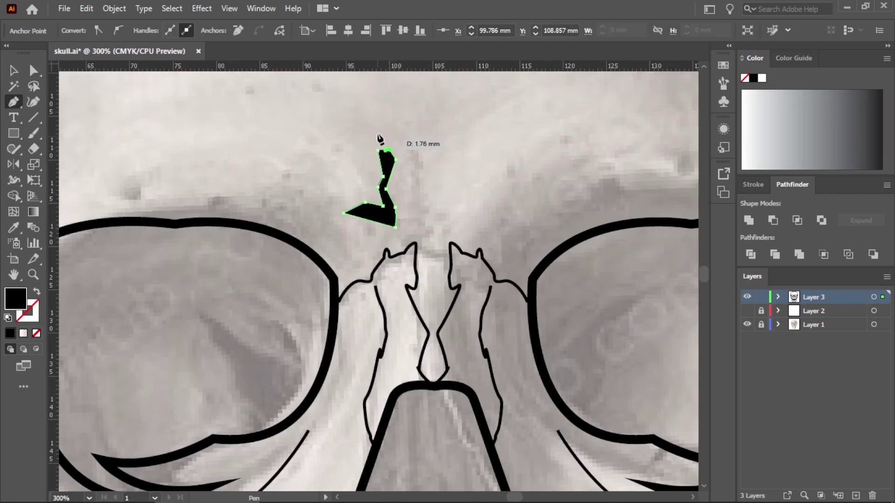
# Step: Smooth and taper the accent's lower edge and stem with the Curvature Tool, then deselect
pyautogui.hotkey('shift', '`')
pyautogui.hotkey('ctrl', '+')
pyautogui.hotkey('ctrl', '+')
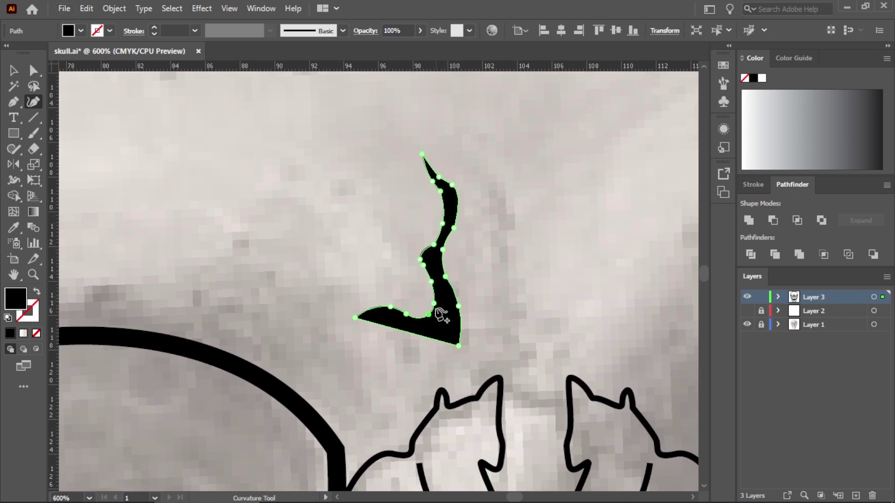
pyautogui.hotkey('ctrl', '+')
pyautogui.hotkey('ctrl', '+')
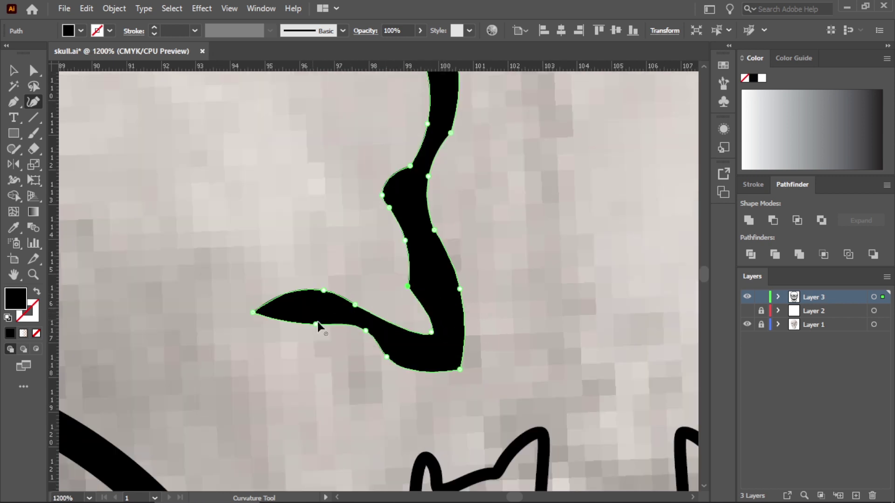
pyautogui.moveTo(460, 289); pyautogui.dragTo(438, 294)
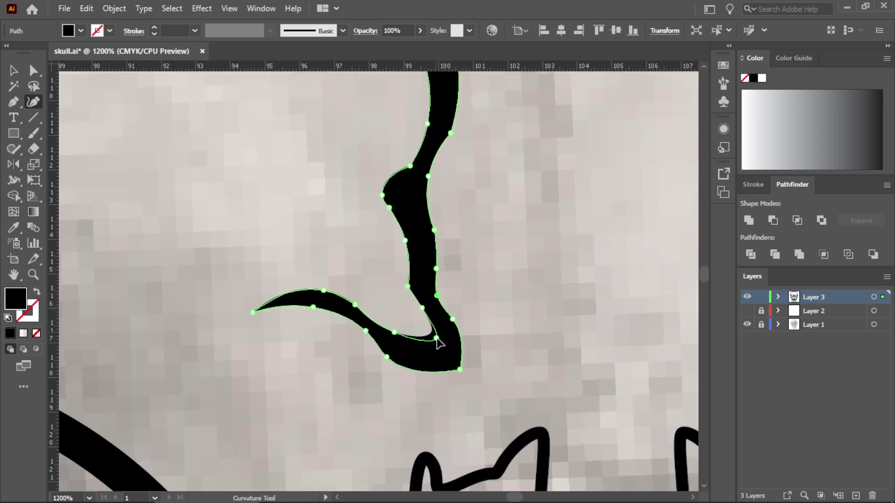
pyautogui.hotkey('ctrl', '+')
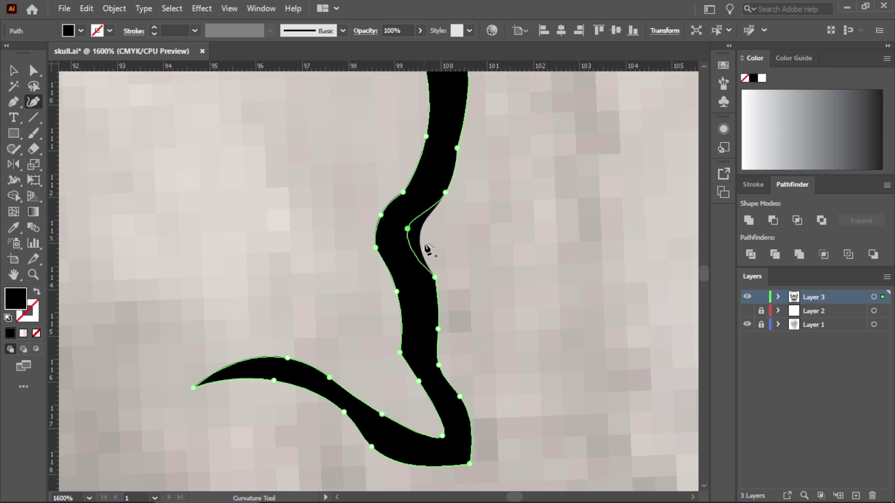
pyautogui.moveTo(427, 249); pyautogui.dragTo(428, 249)
pyautogui.hotkey('ctrl', '-')
pyautogui.hotkey('ctrl', '-')
pyautogui.hotkey('ctrl', '-')
pyautogui.hotkey('ctrl', '-')
pyautogui.hotkey('ctrl', '-')
pyautogui.hotkey('ctrl', '-')
pyautogui.hotkey('ctrl', 'shift', 'a')
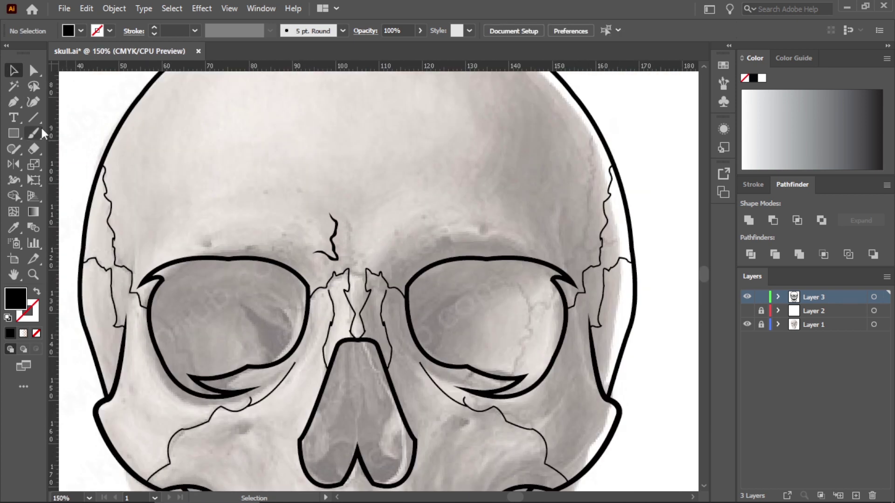
# Step: Pen a closed, curved spiky accent above the left eye socket
pyautogui.press('p')
pyautogui.hotkey('ctrl', '+')
pyautogui.click(220, 245)
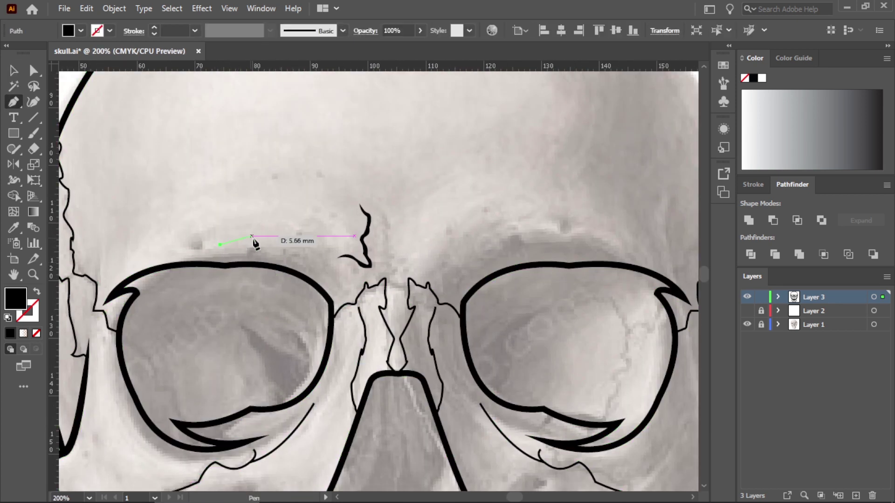
pyautogui.moveTo(291, 256); pyautogui.dragTo(326, 260)
pyautogui.scroll(2, 326, 259)
pyautogui.scroll(2, 289, 252)
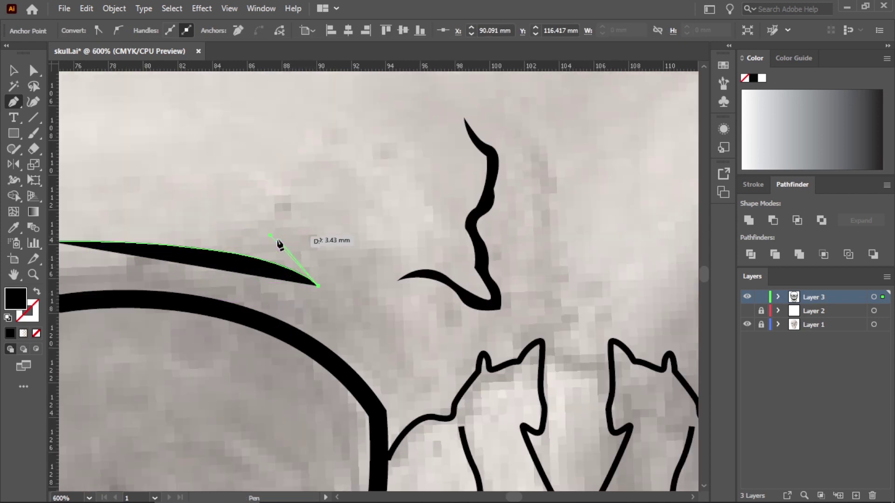
pyautogui.click(314, 251)
pyautogui.moveTo(212, 196); pyautogui.dragTo(240, 256)
pyautogui.scroll(1, 175, 224)
pyautogui.scroll(-3, 196, 251)
pyautogui.scroll(2, 315, 289)
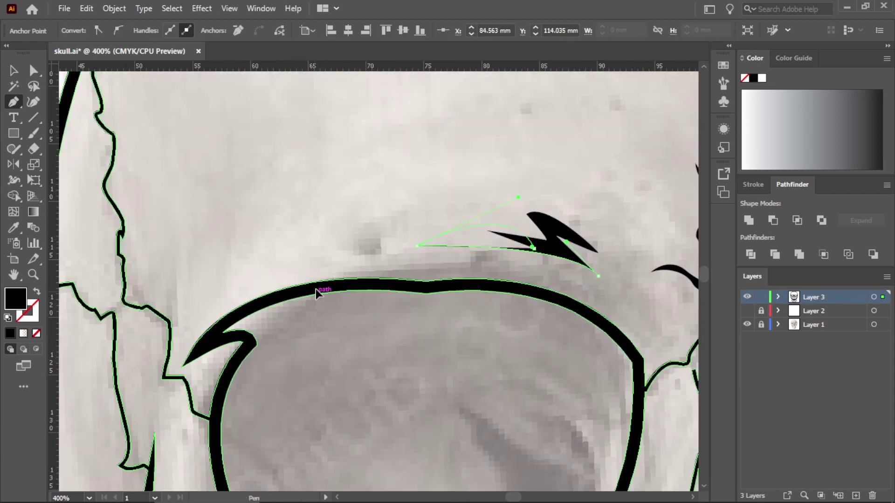
# Step: Curve the accent's right tip into a lobe and smooth its top and left prongs
pyautogui.click(33, 101)
pyautogui.scroll(2, 632, 286)
pyautogui.scroll(1, 631, 286)
pyautogui.moveTo(631, 285)
pyautogui.mouseDown()
pyautogui.moveTo(628, 297)
pyautogui.moveTo(570, 266)
pyautogui.mouseUp()
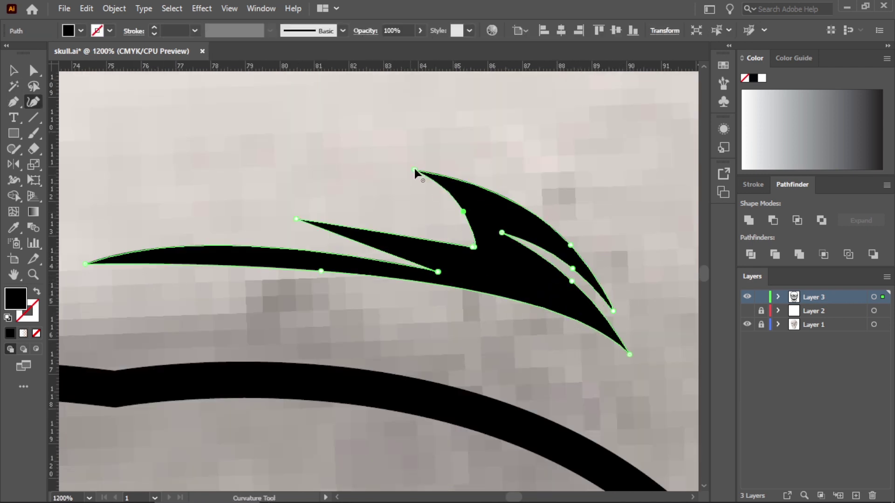
pyautogui.moveTo(415, 169); pyautogui.dragTo(393, 204)
pyautogui.click(433, 228)
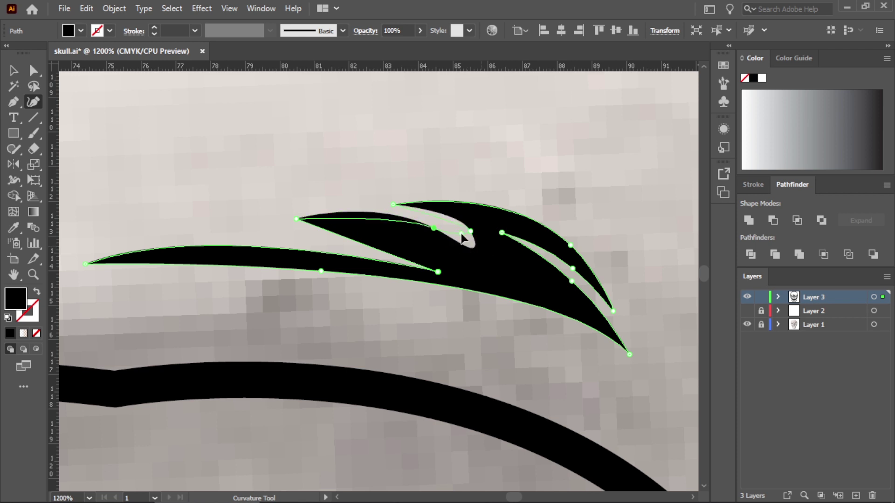
pyautogui.moveTo(420, 219); pyautogui.dragTo(420, 218)
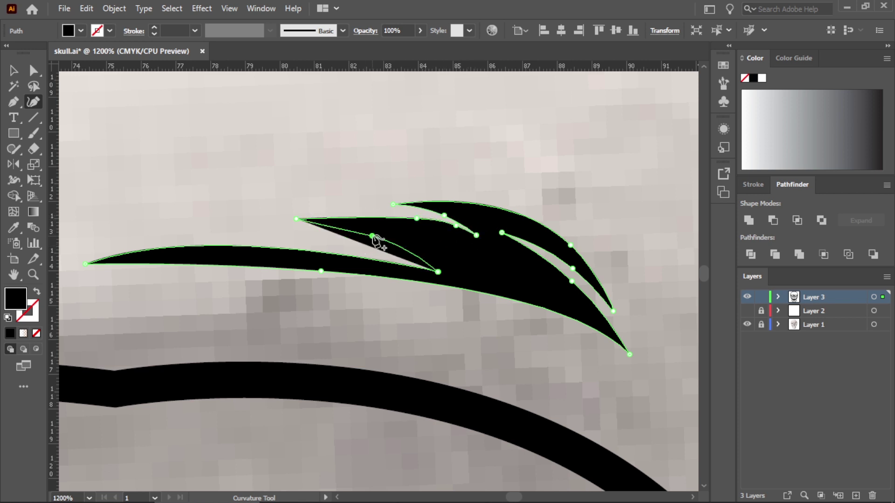
pyautogui.moveTo(321, 271); pyautogui.dragTo(459, 298)
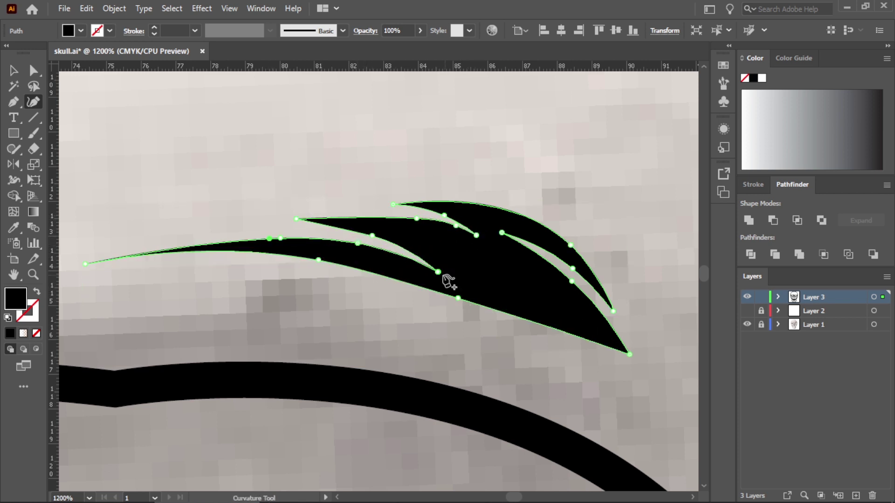
# Step: Adjust the inner notch and left prong tip anchors, then deselect and zoom out
pyautogui.click(40, 75)
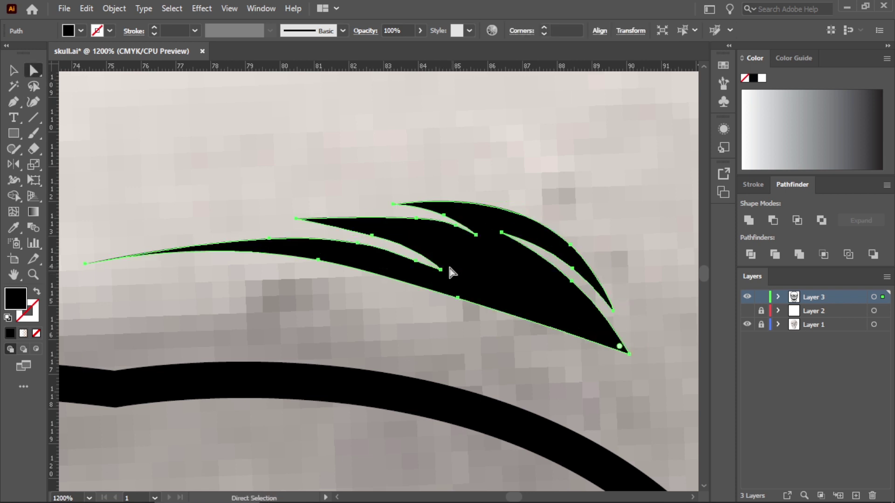
pyautogui.moveTo(442, 270); pyautogui.dragTo(478, 280)
pyautogui.hotkey('ctrl', '=')
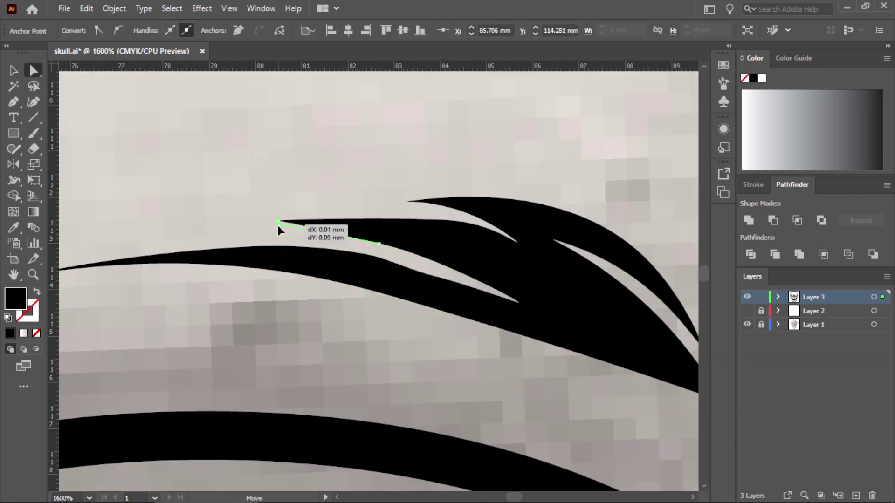
pyautogui.click(435, 273)
pyautogui.press('v')
pyautogui.hotkey('ctrl', 'shift', 'a')
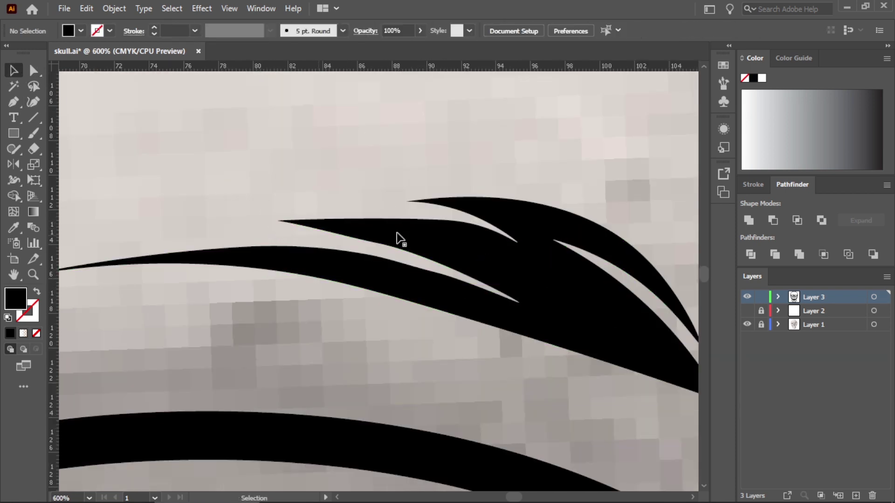
pyautogui.hotkey('ctrl', '-')
pyautogui.hotkey('ctrl', '-')
pyautogui.hotkey('ctrl', '-')
pyautogui.hotkey('ctrl', '-')
pyautogui.hotkey('ctrl', '=')
pyautogui.hotkey('ctrl', '=')
pyautogui.hotkey('ctrl', '=')
# Step: Pen a thin curved black spike below the nose above the upper teeth
pyautogui.click(13, 102)
pyautogui.click(398, 355)
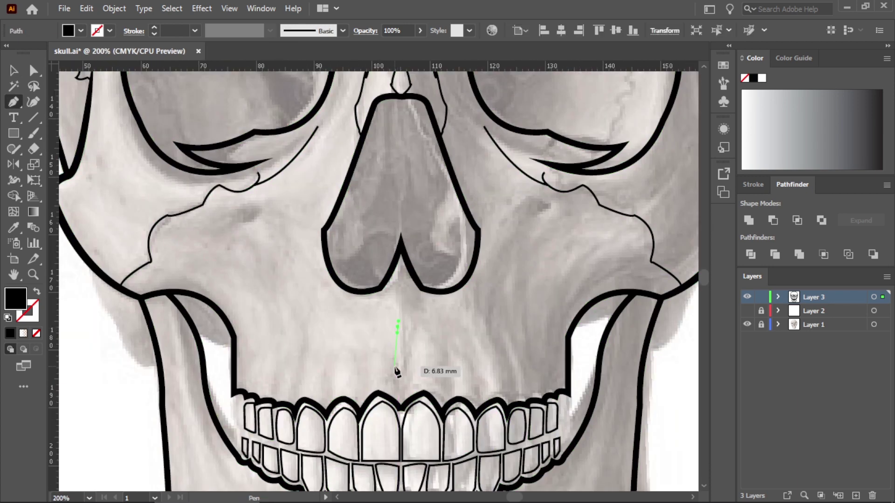
pyautogui.moveTo(395, 383); pyautogui.dragTo(404, 393)
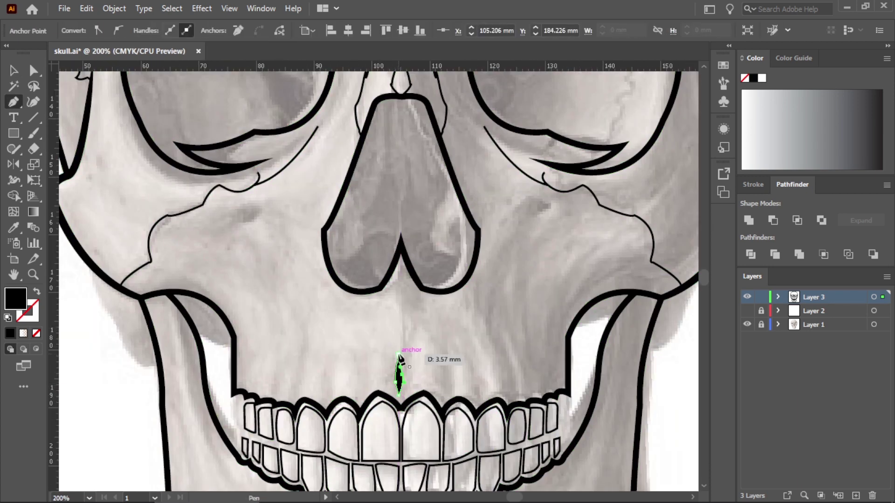
pyautogui.hotkey('ctrl', '=')
pyautogui.hotkey('ctrl', '=')
pyautogui.hotkey('ctrl', '=')
pyautogui.hotkey('ctrl', '-')
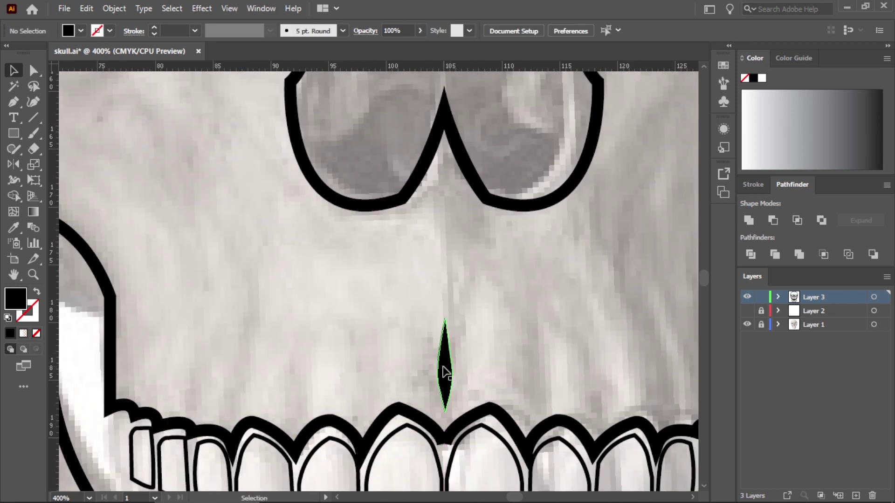
# Step: Duplicate the spike leftward and repeat to create a row of spikes
pyautogui.moveTo(446, 322)
pyautogui.mouseDown()
pyautogui.moveTo(359, 321)
pyautogui.moveTo(366, 369)
pyautogui.moveTo(296, 370)
pyautogui.mouseUp()
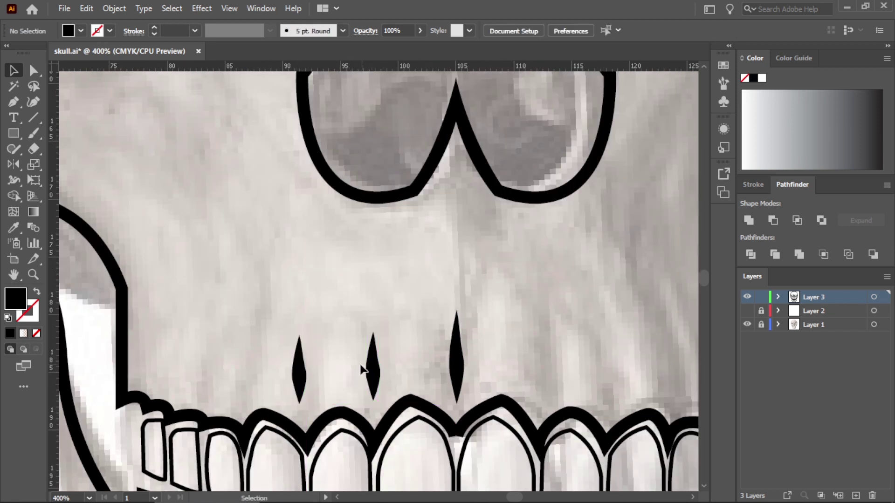
pyautogui.hotkey('ctrl', 'd')
pyautogui.hotkey('ctrl', '=')
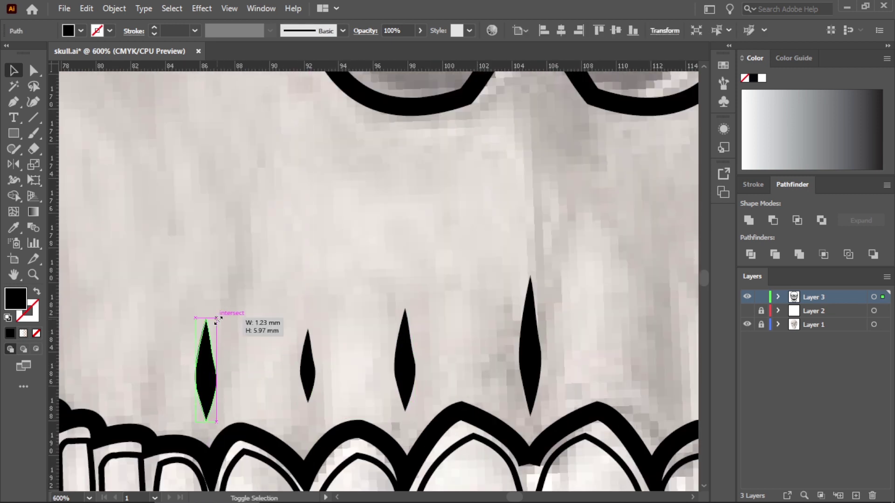
pyautogui.click(313, 366)
pyautogui.hotkey('ctrl', '-')
pyautogui.hotkey('ctrl', '-')
pyautogui.hotkey('ctrl', '-')
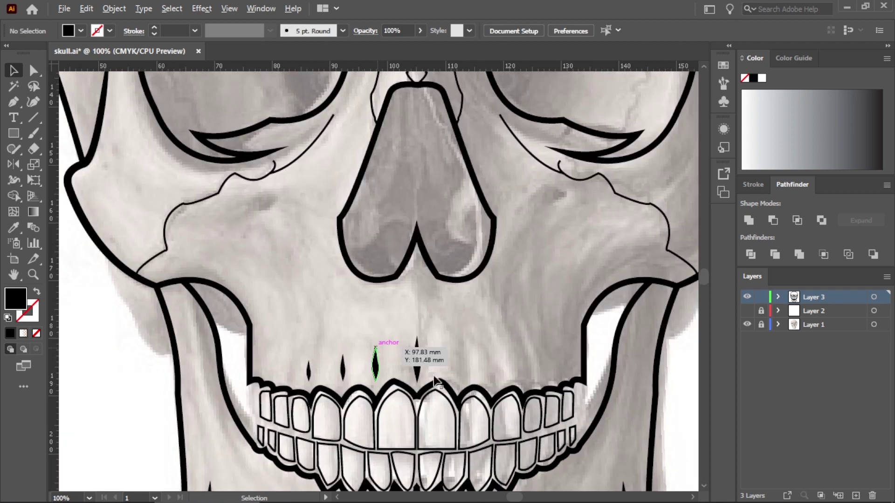
pyautogui.hotkey('ctrl', '=')
# Step: Pen a closed jagged accent shape beside the nose's left side
pyautogui.press('p')
pyautogui.hotkey('ctrl', '=')
pyautogui.hotkey('ctrl', '=')
pyautogui.click(463, 214)
pyautogui.moveTo(431, 286); pyautogui.dragTo(418, 294)
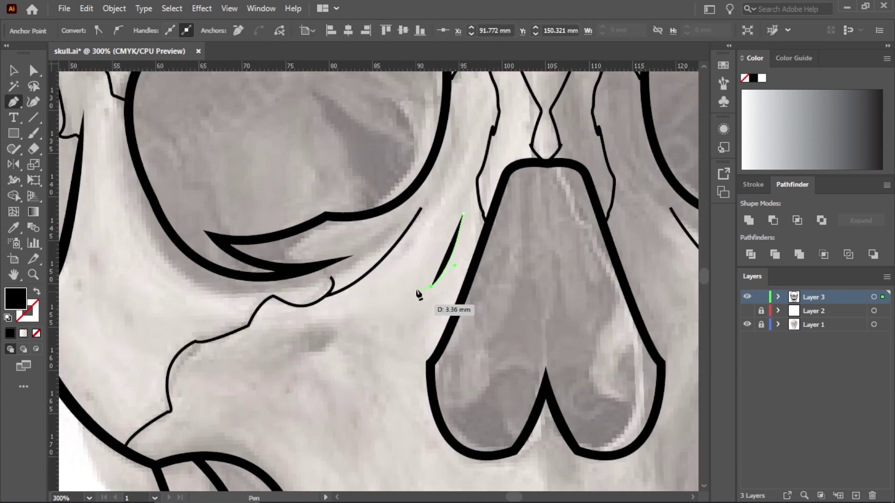
pyautogui.click(416, 325)
pyautogui.click(386, 342)
pyautogui.click(463, 213)
# Step: Smooth the accent's thin left notch and curve its lower-left edge outward with the Curvature Tool
pyautogui.hotkey('shift', '`')
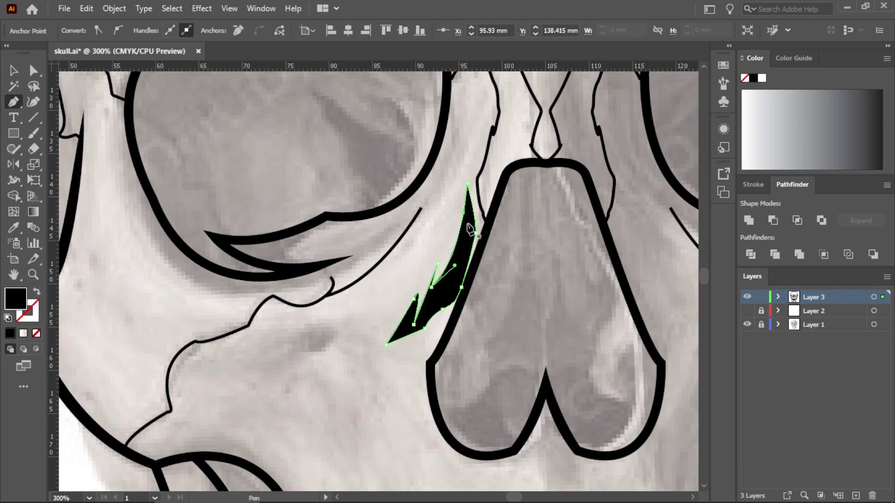
pyautogui.hotkey('ctrl', '=')
pyautogui.hotkey('ctrl', '=')
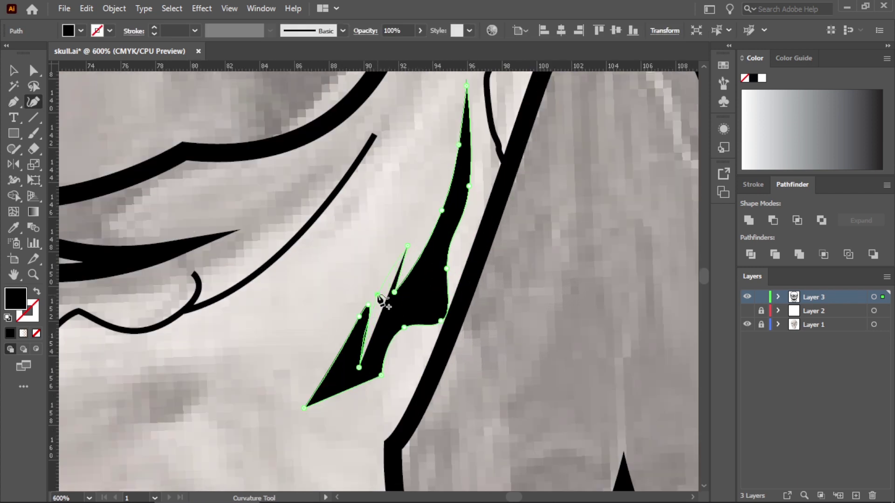
pyautogui.hotkey('ctrl', '=')
pyautogui.hotkey('ctrl', '=')
pyautogui.moveTo(374, 304); pyautogui.dragTo(376, 298)
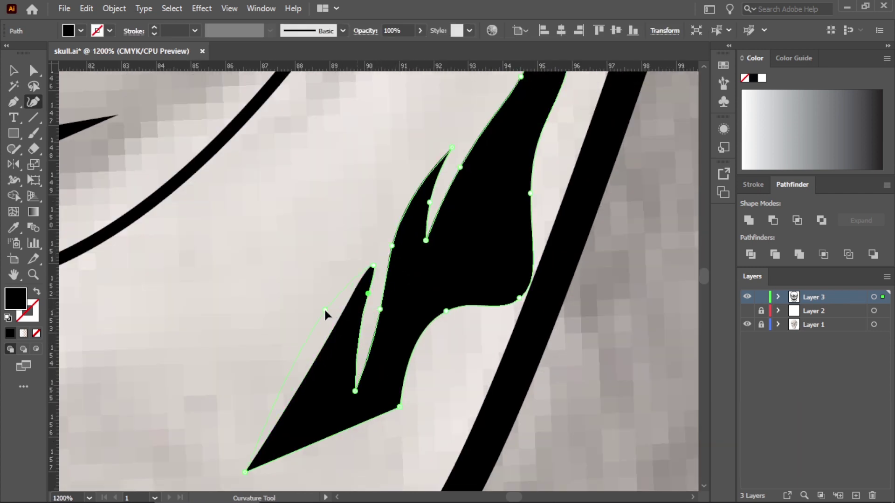
pyautogui.click(325, 309)
pyautogui.click(315, 385)
# Step: Curve the accent's upper notch into a smooth sliver
pyautogui.hotkey('ctrl', '-')
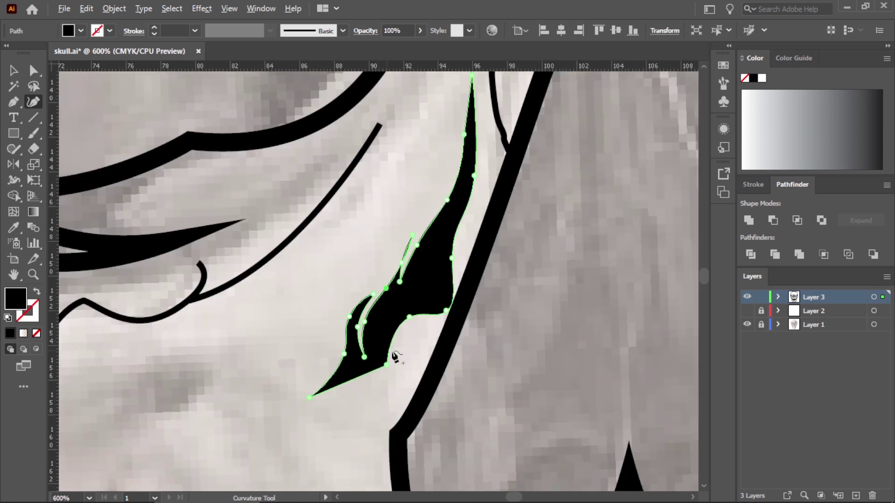
pyautogui.hotkey('ctrl', '=')
pyautogui.hotkey('ctrl', '=')
pyautogui.moveTo(420, 301); pyautogui.dragTo(407, 294)
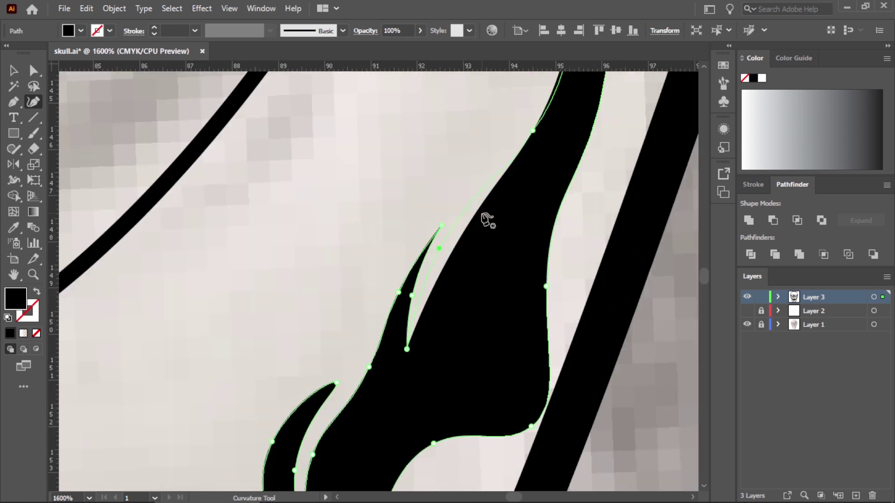
pyautogui.hotkey('ctrl', '-')
pyautogui.hotkey('ctrl', '-')
pyautogui.hotkey('ctrl', '-')
pyautogui.hotkey('ctrl', '=')
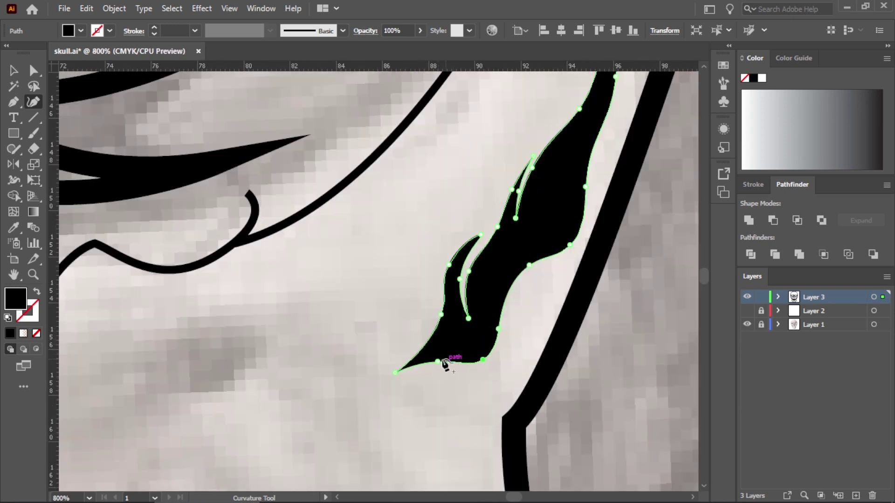
pyautogui.hotkey('ctrl', '-')
pyautogui.hotkey('ctrl', '=')
pyautogui.hotkey('ctrl', '=')
pyautogui.press('v')
pyautogui.hotkey('ctrl', 'shift', 'a')
pyautogui.hotkey('ctrl', '1')
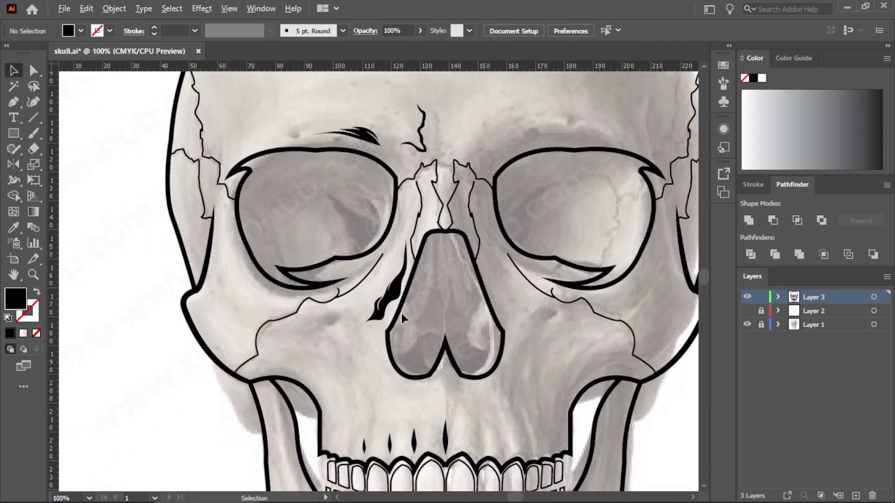
pyautogui.hotkey('ctrl', '-')
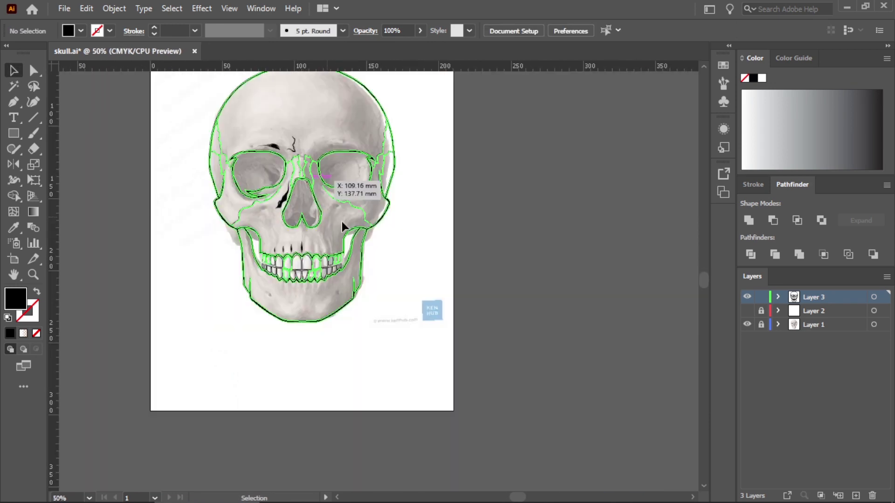
pyautogui.hotkey('ctrl', '=')
pyautogui.press('p')
pyautogui.hotkey('ctrl', '=')
pyautogui.click(254, 150)
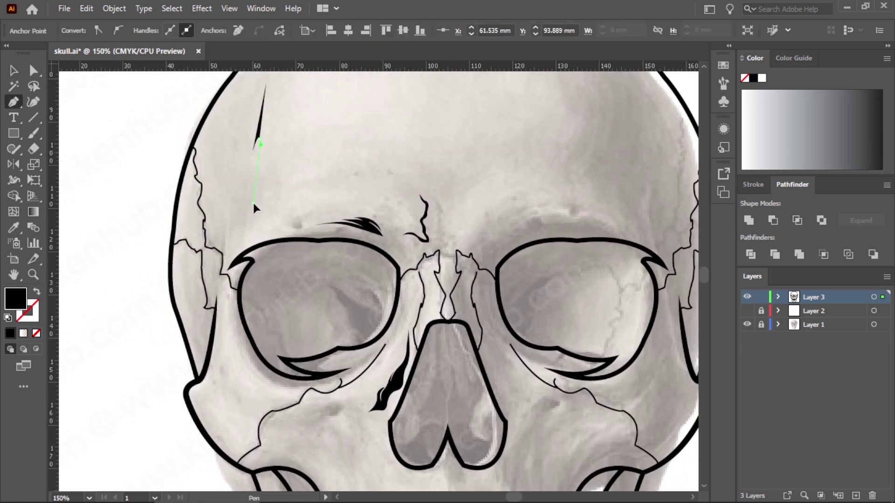
pyautogui.click(267, 84)
pyautogui.click(259, 143)
pyautogui.click(256, 222)
pyautogui.click(325, 195)
pyautogui.click(249, 237)
pyautogui.click(245, 202)
pyautogui.click(237, 161)
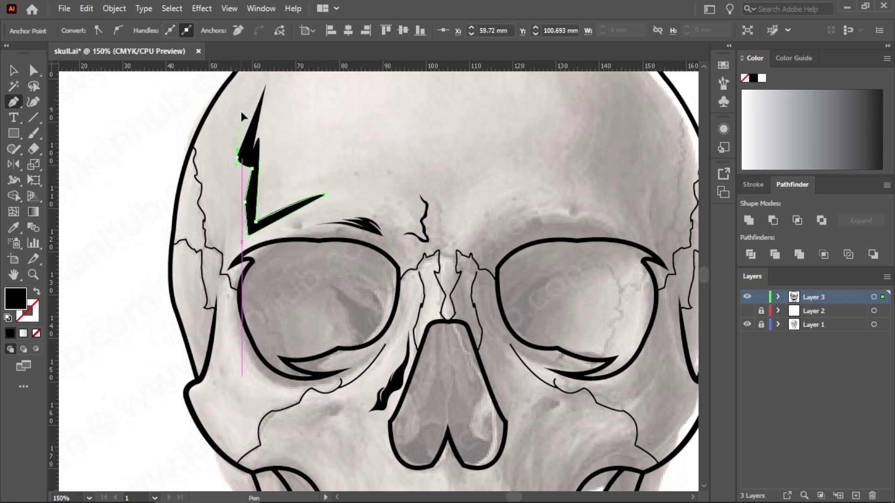
pyautogui.click(33, 102)
pyautogui.scroll(3, 280, 233)
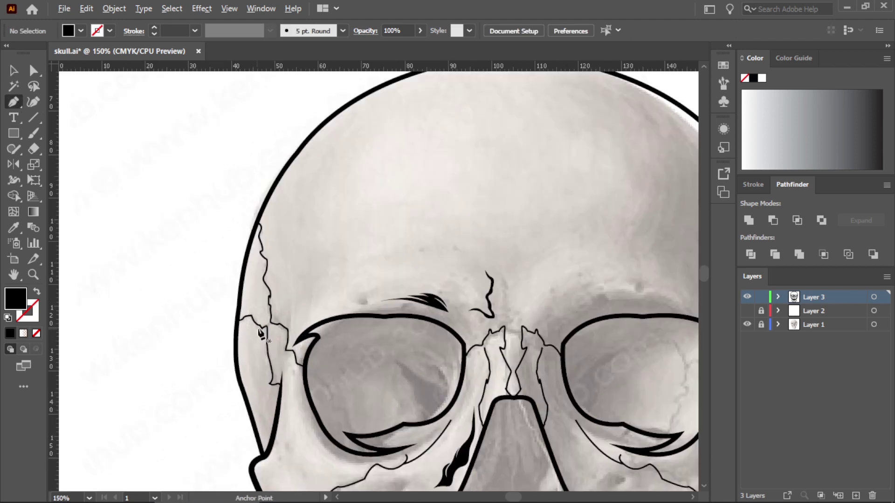
pyautogui.click(300, 295)
pyautogui.moveTo(381, 285); pyautogui.dragTo(402, 292)
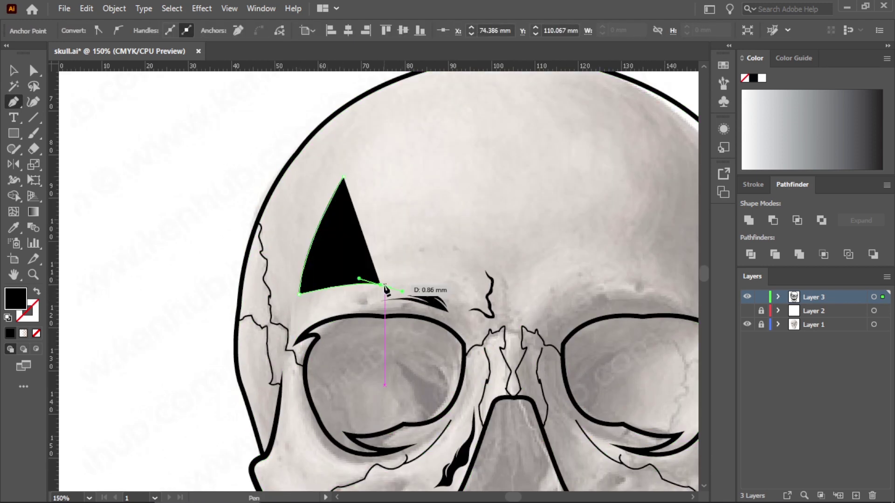
pyautogui.moveTo(317, 280); pyautogui.dragTo(351, 171)
pyautogui.hotkey('ctrl', '=')
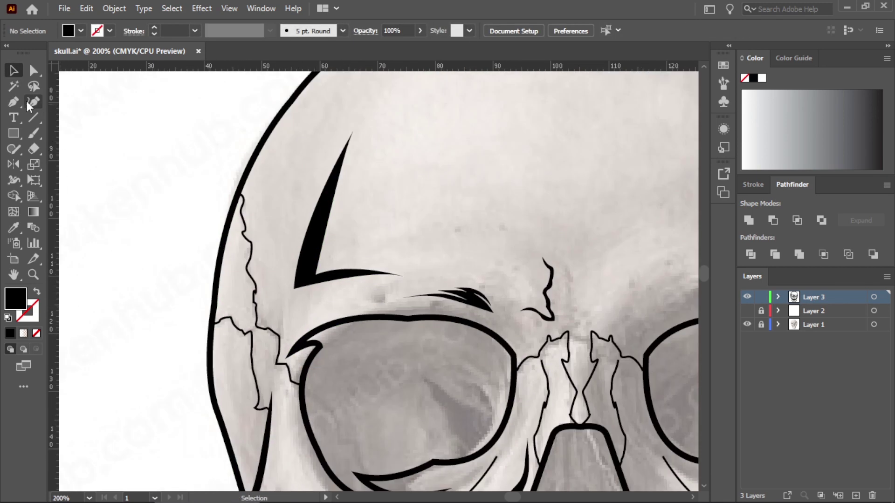
pyautogui.click(33, 71)
pyautogui.click(298, 288)
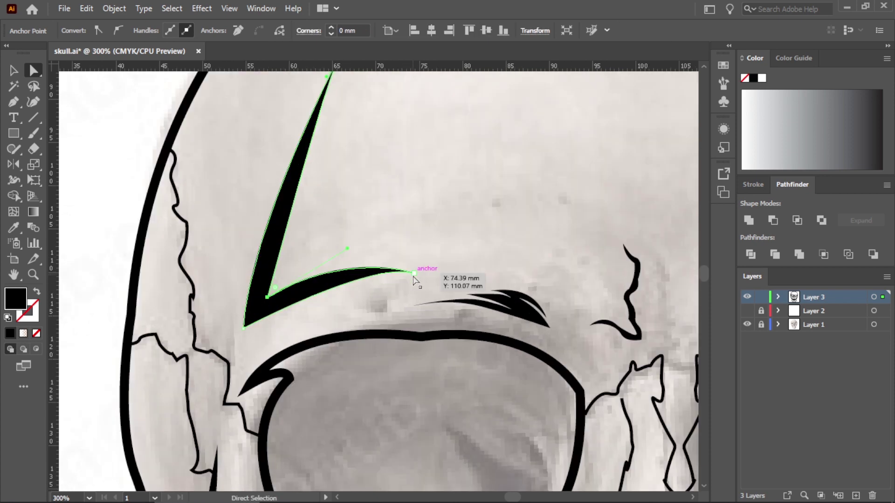
pyautogui.scroll(2, 402, 280)
pyautogui.scroll(-3, 380, 244)
pyautogui.click(380, 244)
pyautogui.click(330, 207)
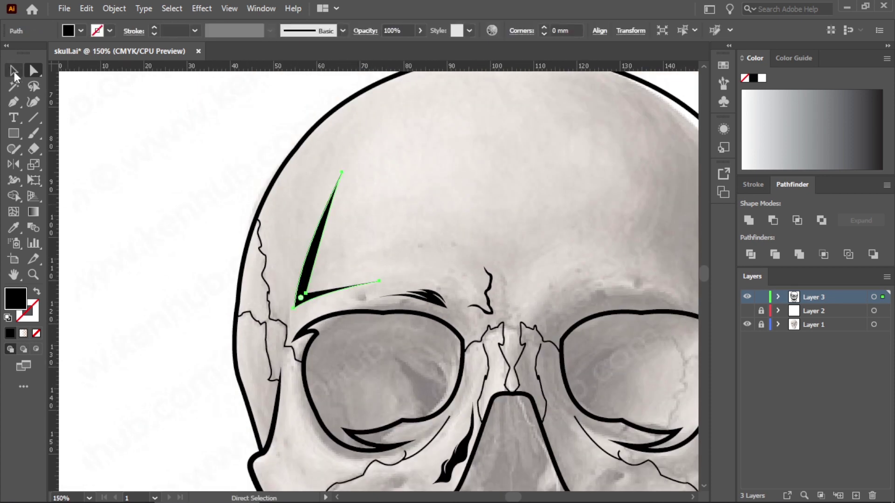
pyautogui.press('v')
pyautogui.press('Delete')
# Step: Draw a 5 pt zigzag crack path above the left eye socket
pyautogui.click(341, 204)
pyautogui.click(195, 31)
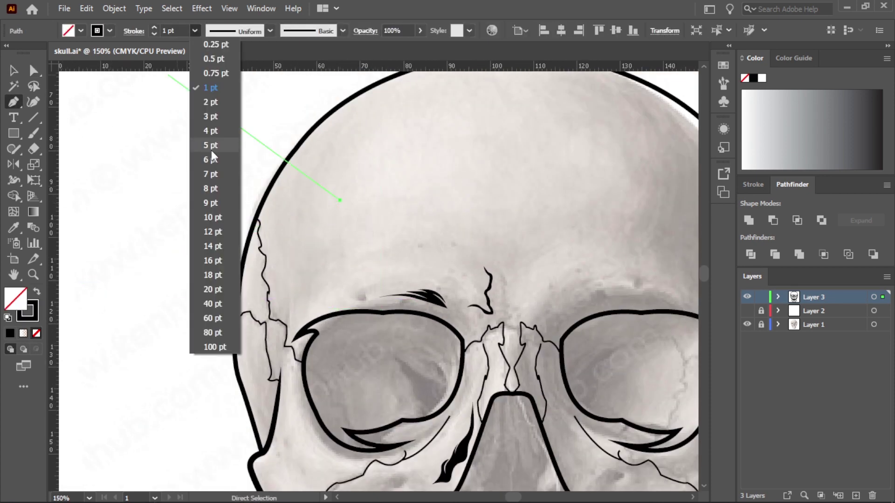
pyautogui.click(200, 116)
pyautogui.click(302, 283)
pyautogui.moveTo(301, 291); pyautogui.dragTo(325, 302)
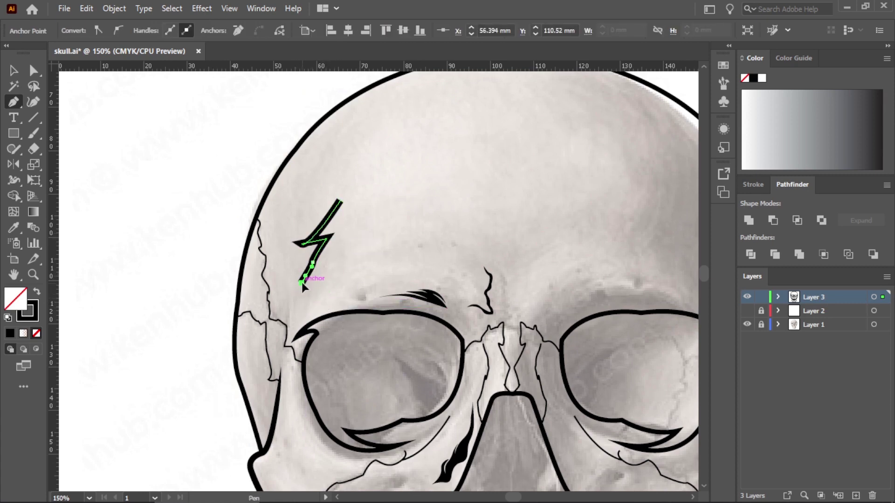
pyautogui.moveTo(392, 287); pyautogui.dragTo(422, 282)
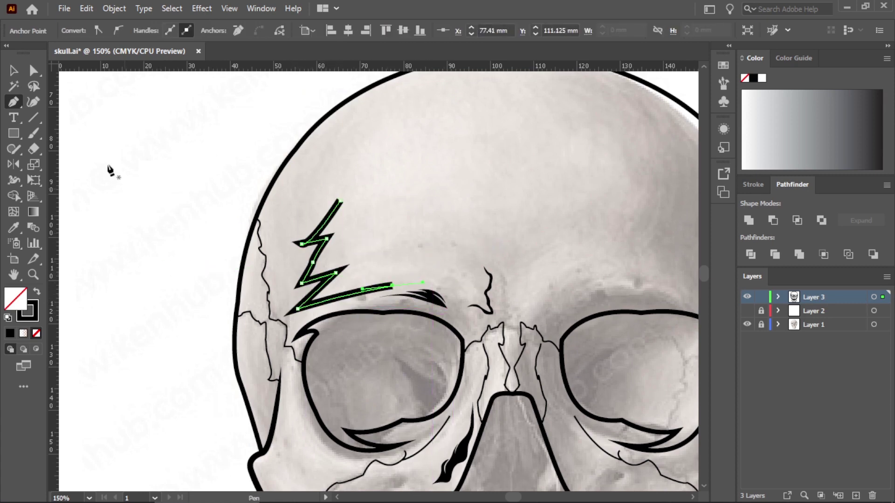
# Step: Add extra anchor points along the crack's upper segment
pyautogui.press('a')
pyautogui.hotkey('ctrl', '+')
pyautogui.hotkey('ctrl', '+')
pyautogui.hotkey('ctrl', '+')
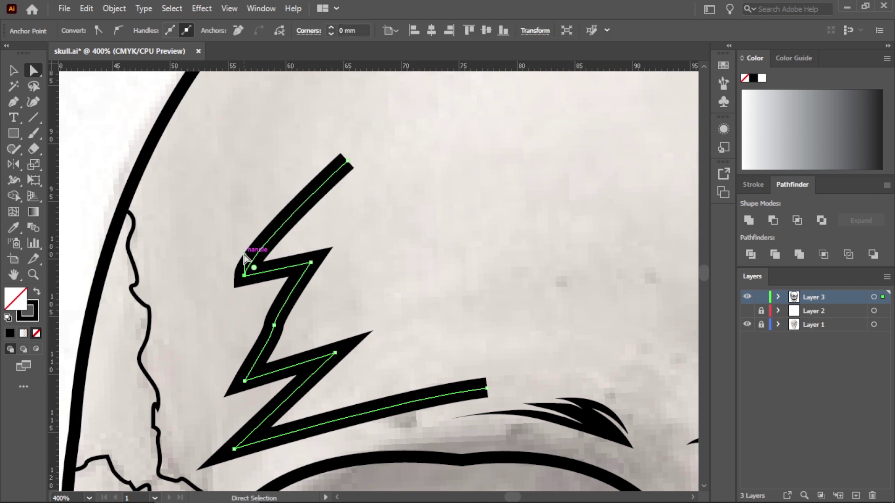
pyautogui.click(319, 188)
pyautogui.click(13, 101)
pyautogui.click(295, 211)
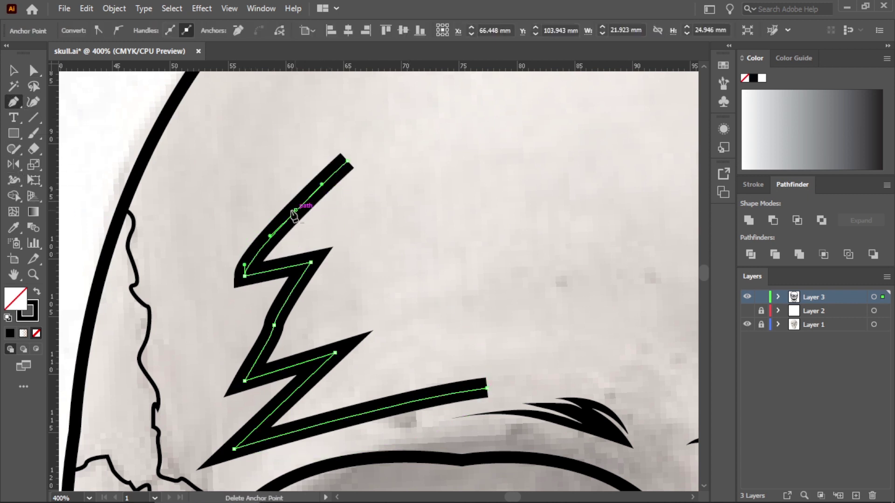
# Step: Bend the crack's upper, middle and lower segments into smooth curves
pyautogui.hotkey('shift', '`')
pyautogui.click(293, 289)
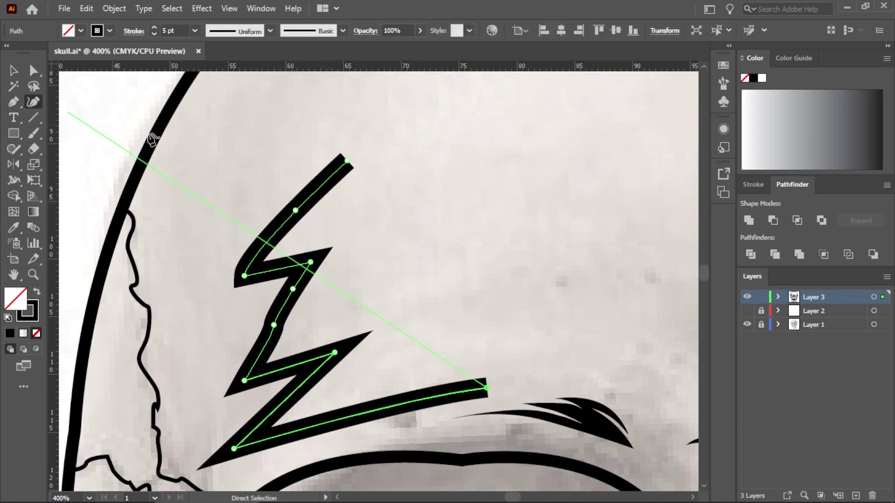
pyautogui.moveTo(347, 160); pyautogui.dragTo(320, 150)
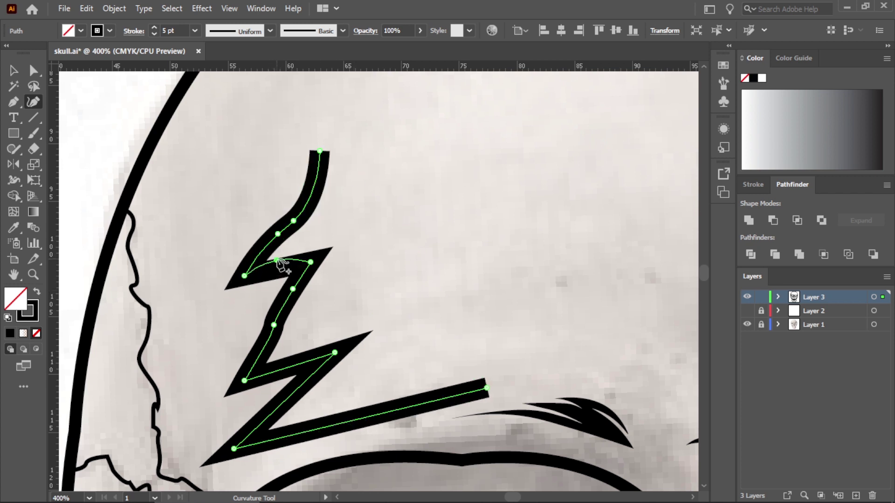
pyautogui.moveTo(278, 261); pyautogui.dragTo(279, 262)
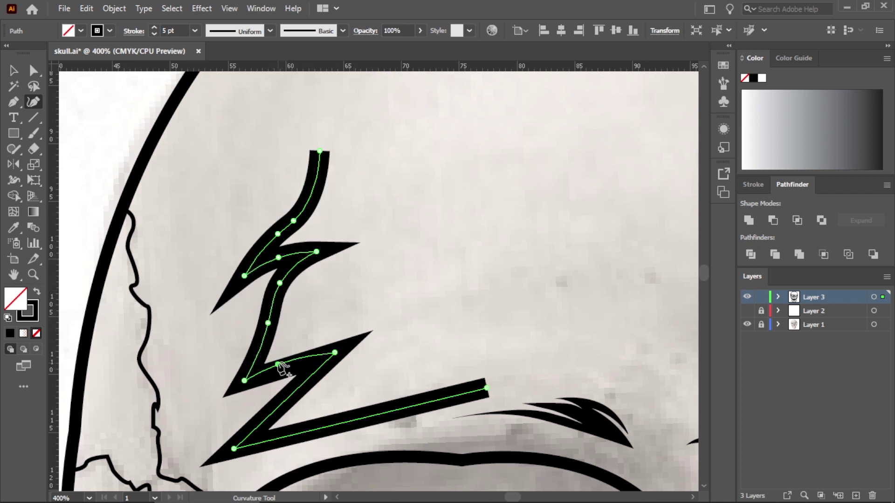
pyautogui.moveTo(279, 367); pyautogui.dragTo(284, 387)
# Step: Taper the crack's stroke so both ends pinch to fine tips
pyautogui.hotkey('shift', 'w')
pyautogui.moveTo(319, 174); pyautogui.dragTo(326, 174)
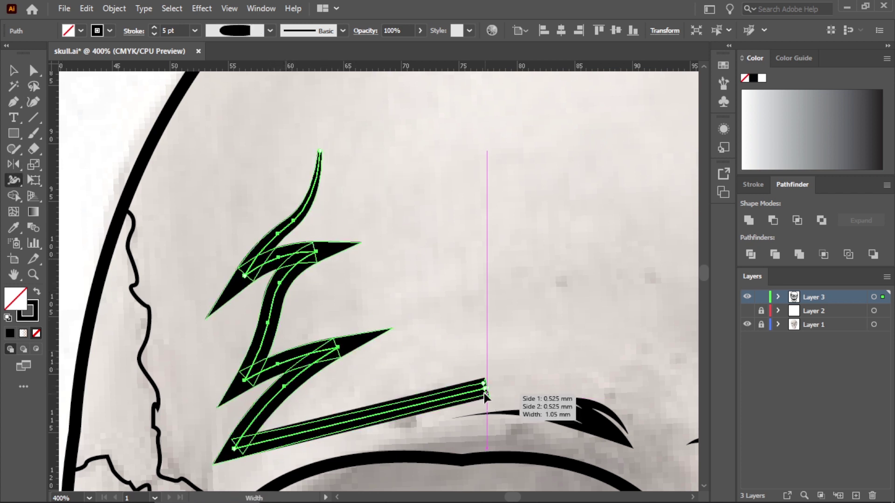
pyautogui.scroll(4, 489, 393)
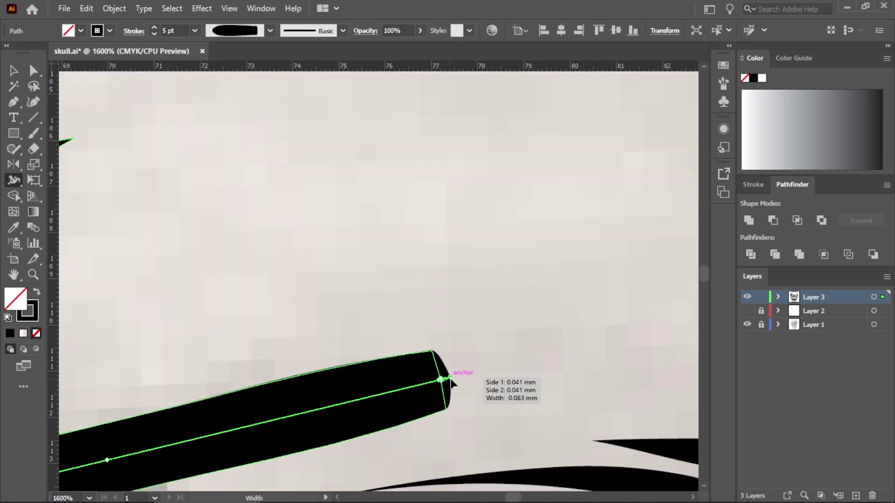
pyautogui.moveTo(440, 380); pyautogui.dragTo(448, 394)
# Step: Apply the wavy pinched width profile to the crack and fit the page
pyautogui.hotkey('ctrl', '1')
pyautogui.press('v')
pyautogui.click(234, 31)
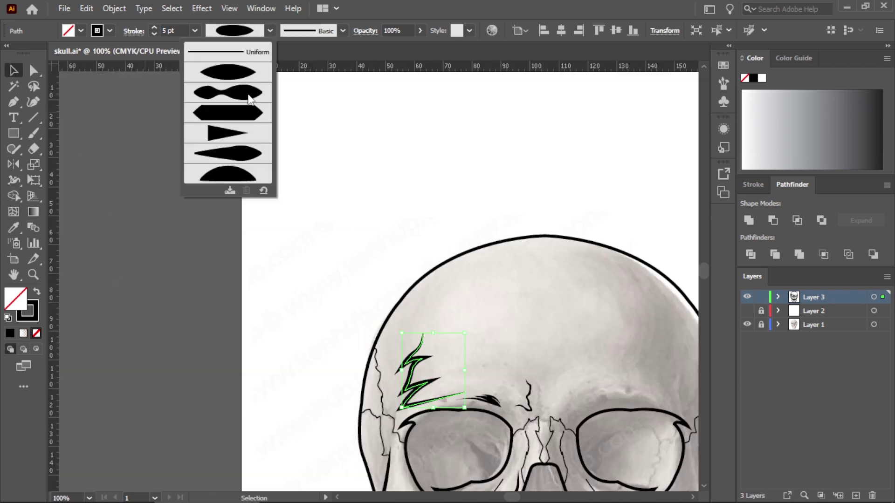
pyautogui.click(249, 99)
pyautogui.click(195, 30)
pyautogui.hotkey('ctrl', '0')
# Step: Drag the crack's lower bend so it sweeps toward the brow
pyautogui.click(448, 357)
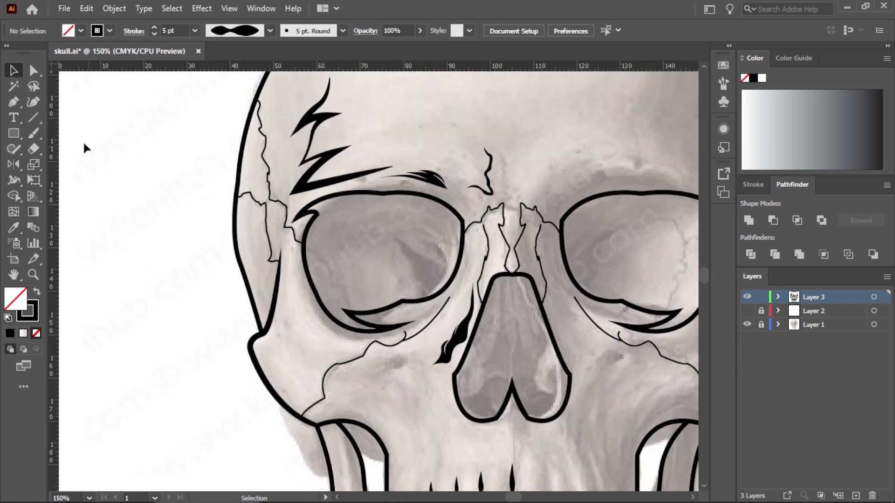
pyautogui.hotkey('shift', '`')
pyautogui.click(356, 189)
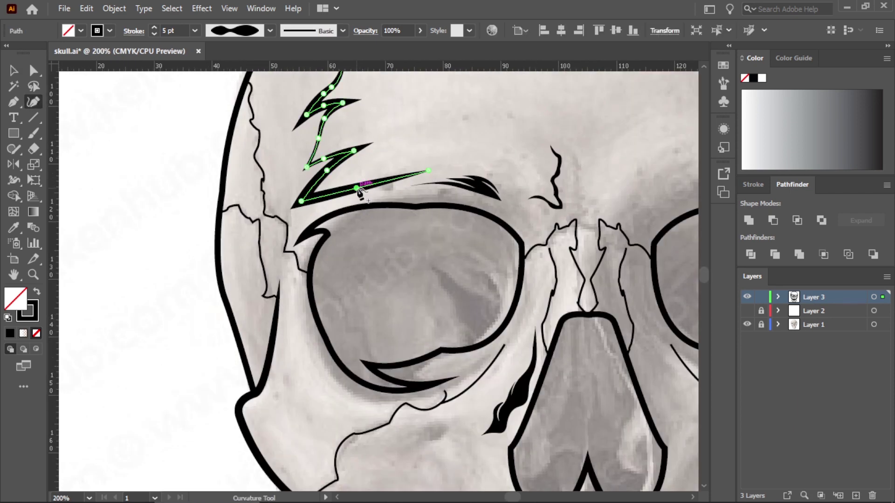
pyautogui.moveTo(357, 185); pyautogui.dragTo(369, 179)
pyautogui.scroll(1, 329, 167)
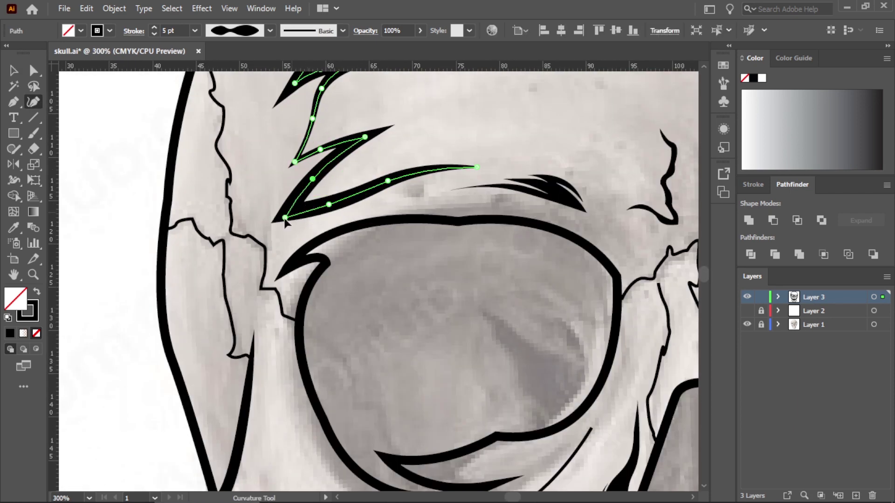
pyautogui.press('v')
pyautogui.hotkey('ctrl', '0')
# Step: Reveal all hidden artwork with Object > Show All, then deselect everything
pyautogui.click(475, 262)
pyautogui.scroll(3, 413, 170)
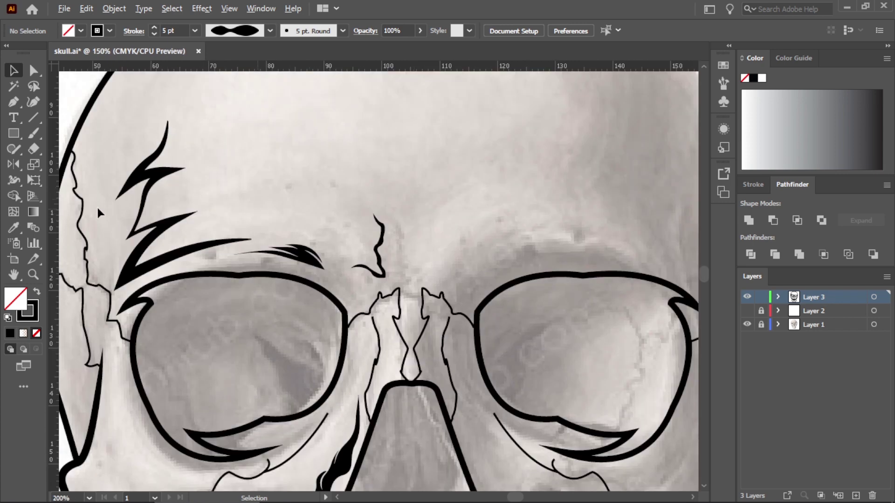
pyautogui.click(114, 8)
pyautogui.click(168, 142)
pyautogui.hotkey('ctrl', 'shift', 'a')
pyautogui.scroll(2, 360, 226)
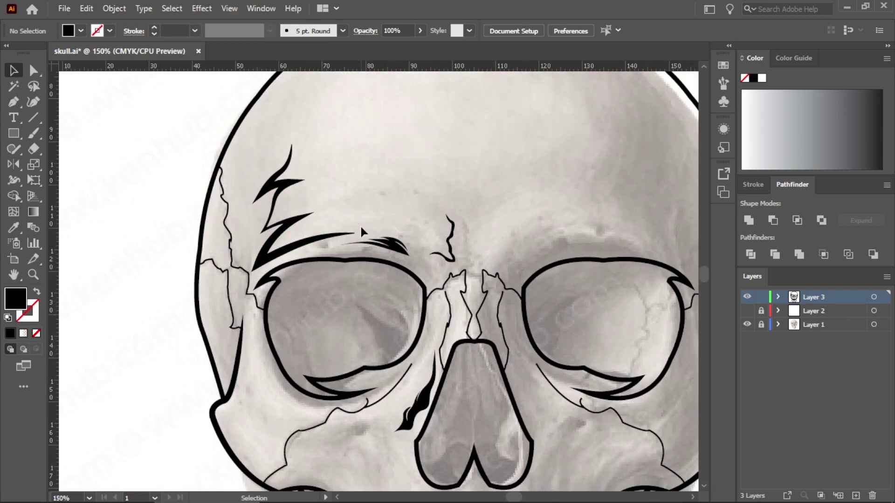
pyautogui.scroll(-2, 361, 227)
# Step: Draw a closed tapered shape down the inner edge of the left jaw
pyautogui.click(14, 104)
pyautogui.scroll(2, 259, 310)
pyautogui.scroll(1, 246, 256)
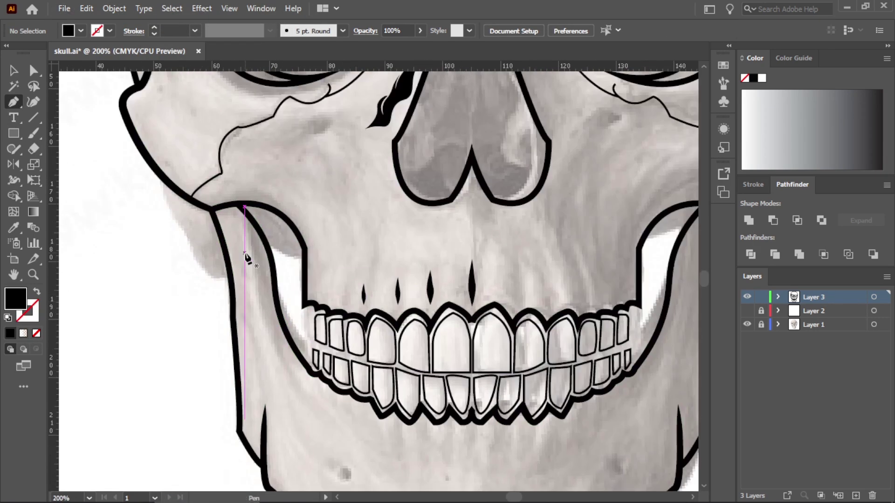
pyautogui.click(245, 254)
pyautogui.moveTo(304, 407); pyautogui.dragTo(295, 385)
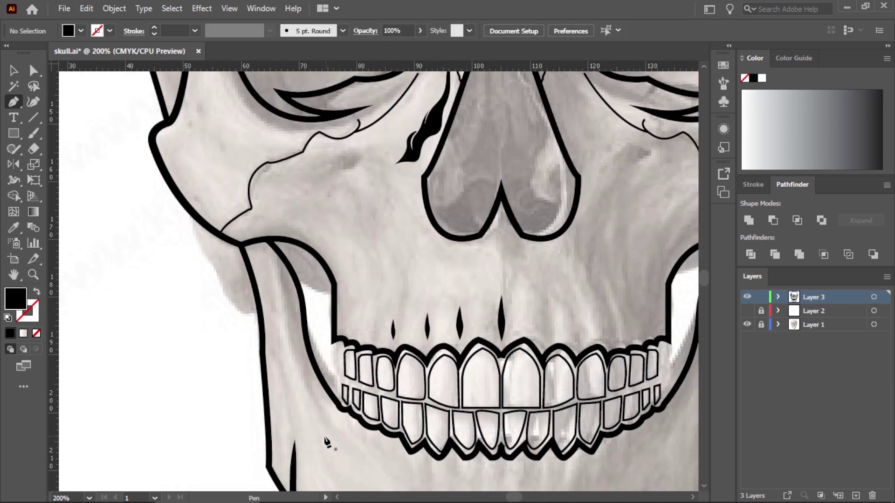
pyautogui.moveTo(337, 452); pyautogui.dragTo(377, 463)
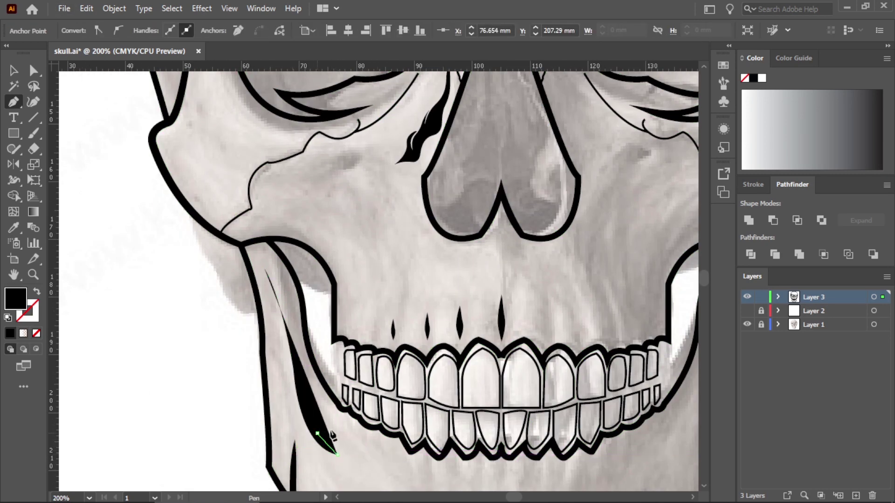
pyautogui.scroll(2, 332, 436)
pyautogui.click(199, 110)
pyautogui.moveTo(236, 163); pyautogui.dragTo(239, 146)
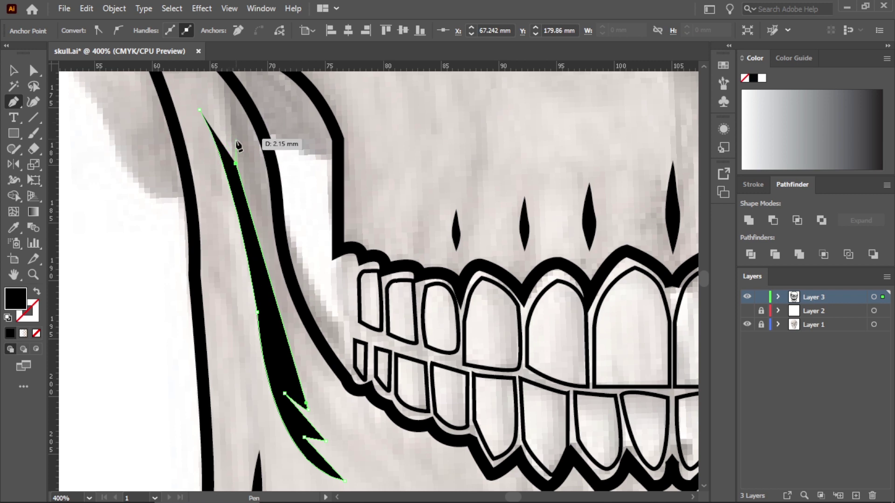
pyautogui.click(200, 110)
pyautogui.scroll(1, 190, 186)
# Step: Reshape the jaw accent's edges to widen it and add small barb notches
pyautogui.hotkey('shift', '`')
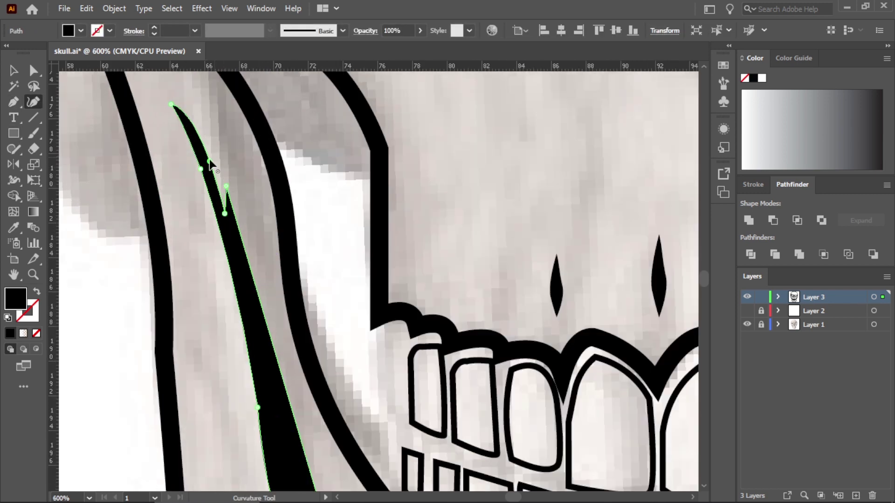
pyautogui.moveTo(237, 183); pyautogui.dragTo(240, 184)
pyautogui.click(246, 244)
pyautogui.moveTo(244, 242); pyautogui.dragTo(258, 236)
pyautogui.click(237, 201)
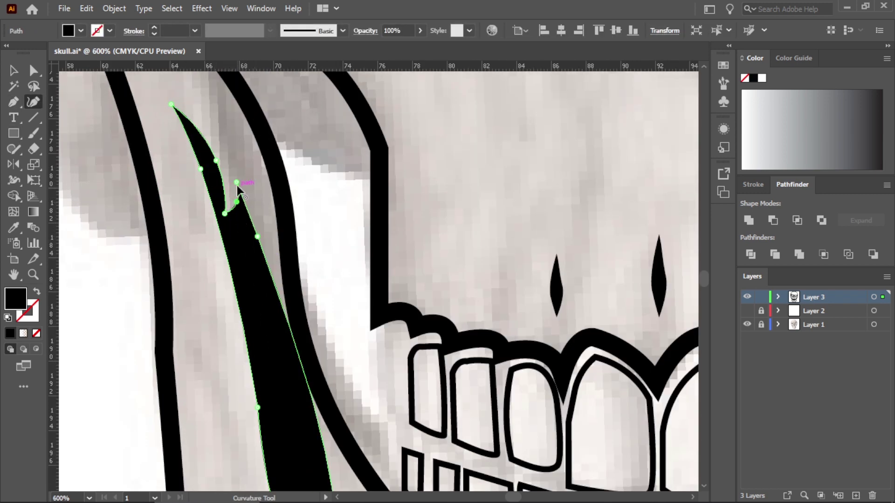
pyautogui.scroll(1, 270, 291)
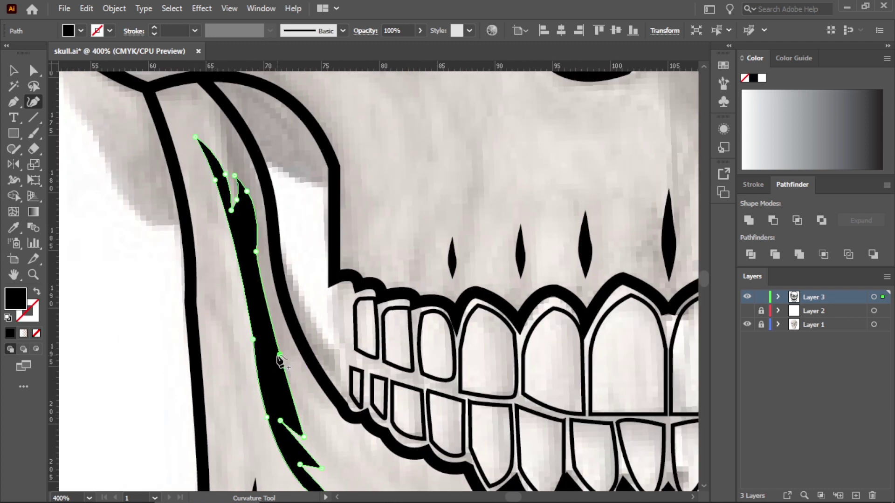
pyautogui.scroll(-3, 295, 437)
pyautogui.scroll(-1, 284, 438)
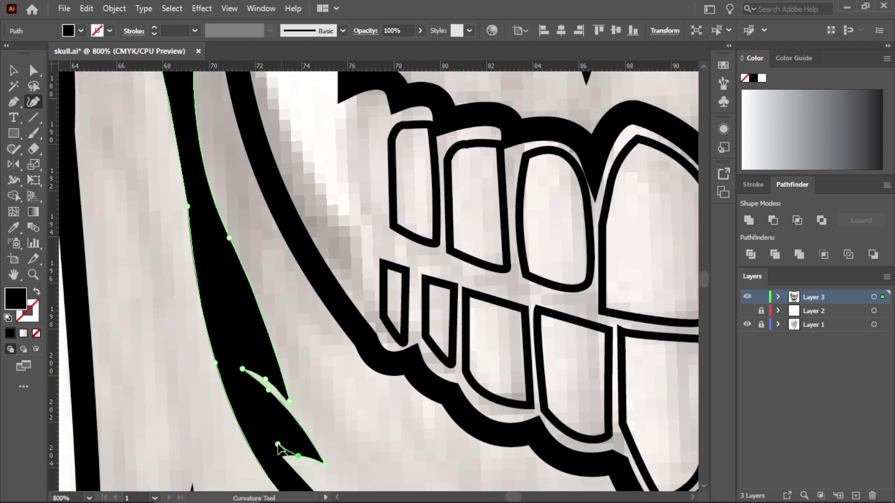
pyautogui.scroll(-1, 313, 436)
pyautogui.scroll(3, 232, 218)
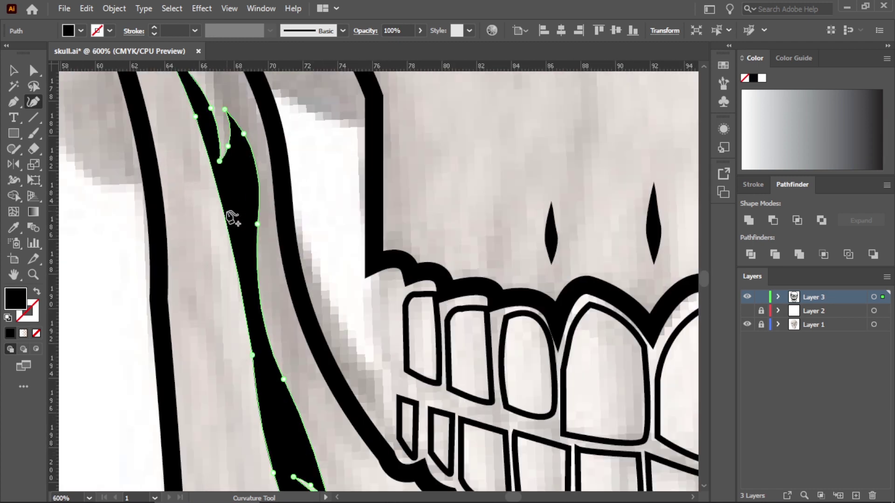
pyautogui.scroll(-2, 245, 208)
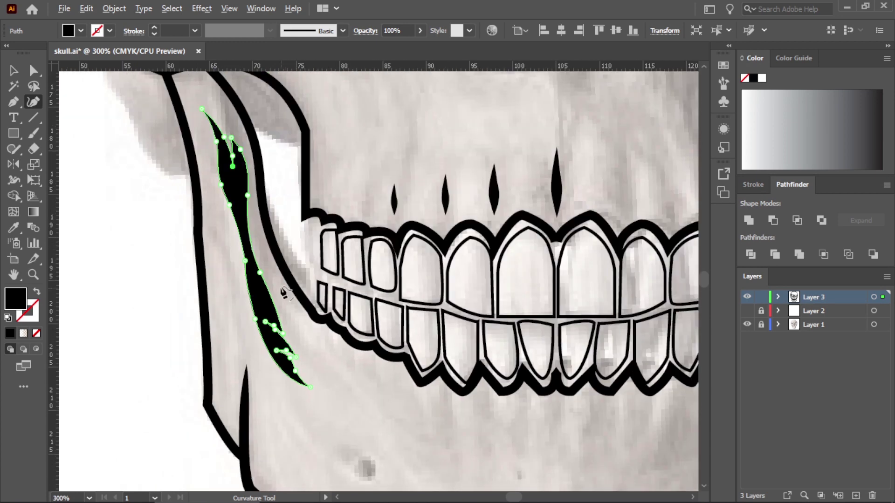
pyautogui.scroll(2, 287, 342)
pyautogui.scroll(2, 287, 342)
pyautogui.press('v')
pyautogui.scroll(-3, 122, 190)
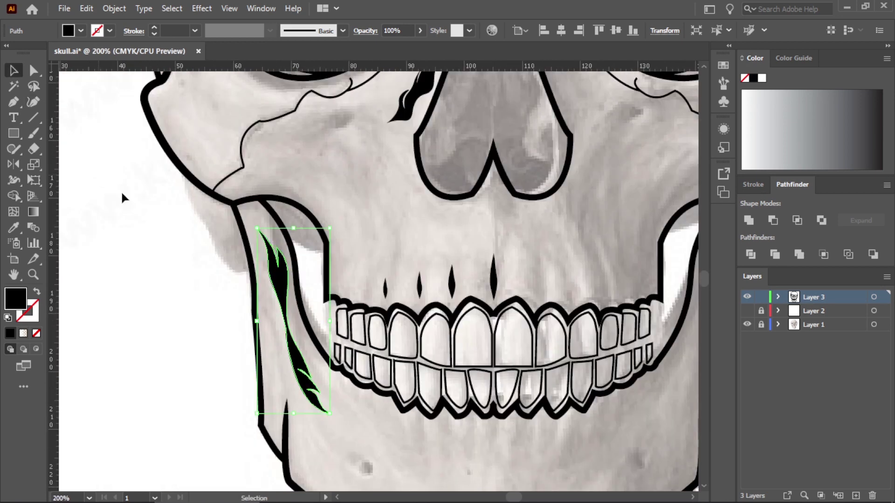
pyautogui.scroll(-2, 321, 74)
# Step: Bend the forehead crack's left edge outward and curve the blade's lower edge
pyautogui.click(320, 80)
pyautogui.scroll(3, 282, 126)
pyautogui.hotkey('shift', '~')
pyautogui.scroll(3, 282, 126)
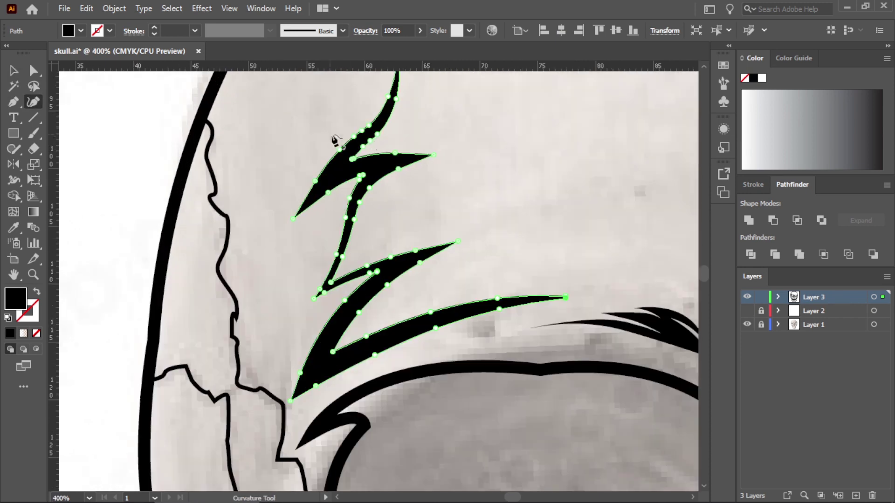
pyautogui.scroll(2, 332, 140)
pyautogui.scroll(2, 354, 124)
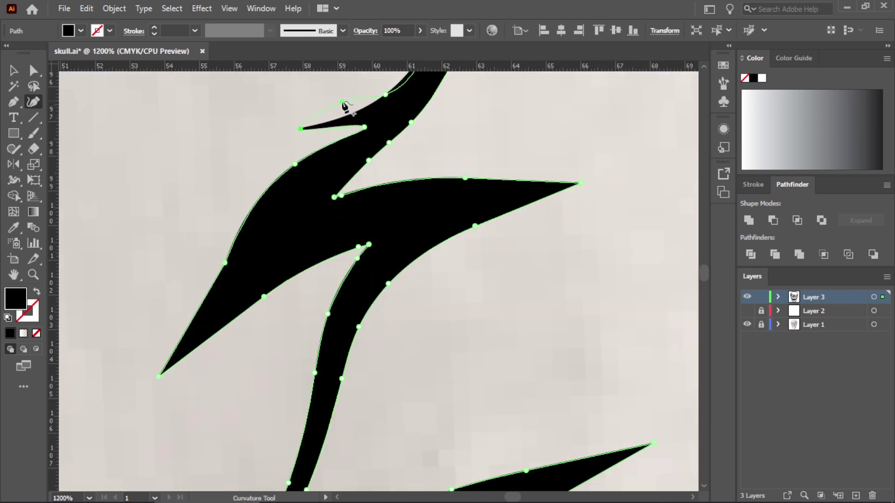
pyautogui.moveTo(276, 192); pyautogui.dragTo(288, 193)
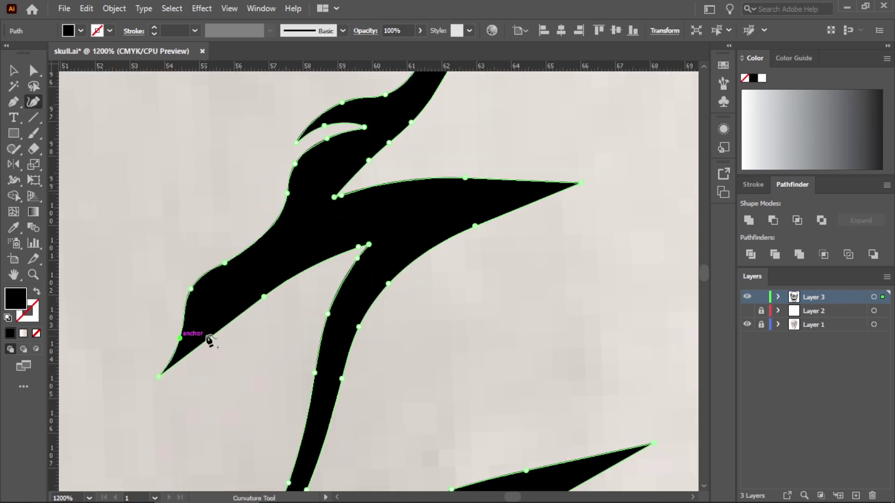
pyautogui.moveTo(208, 338); pyautogui.dragTo(264, 313)
pyautogui.click(309, 269)
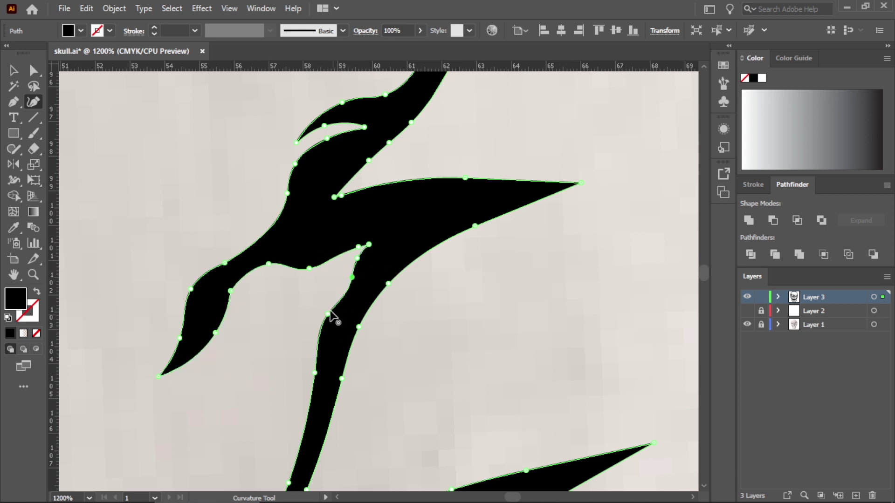
pyautogui.moveTo(330, 315); pyautogui.dragTo(340, 316)
# Step: Form a small curved notch on the crack's lower stem
pyautogui.scroll(-2, 326, 303)
pyautogui.scroll(1, 304, 301)
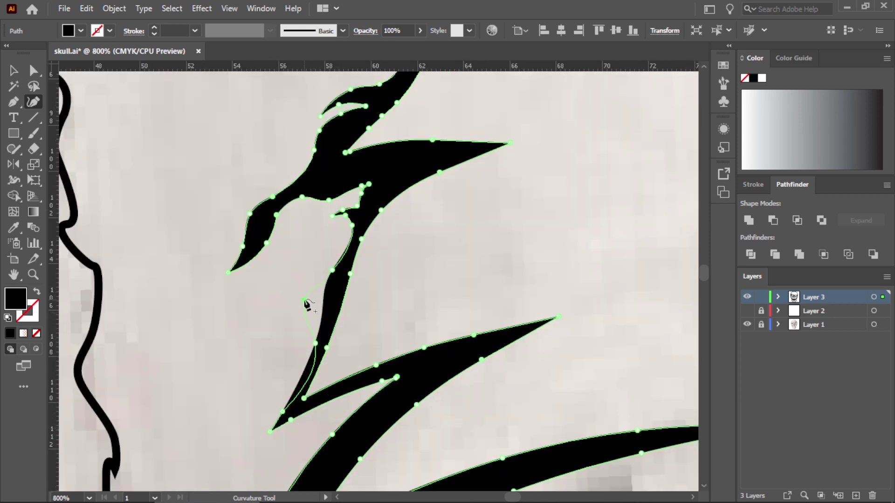
pyautogui.scroll(2, 322, 283)
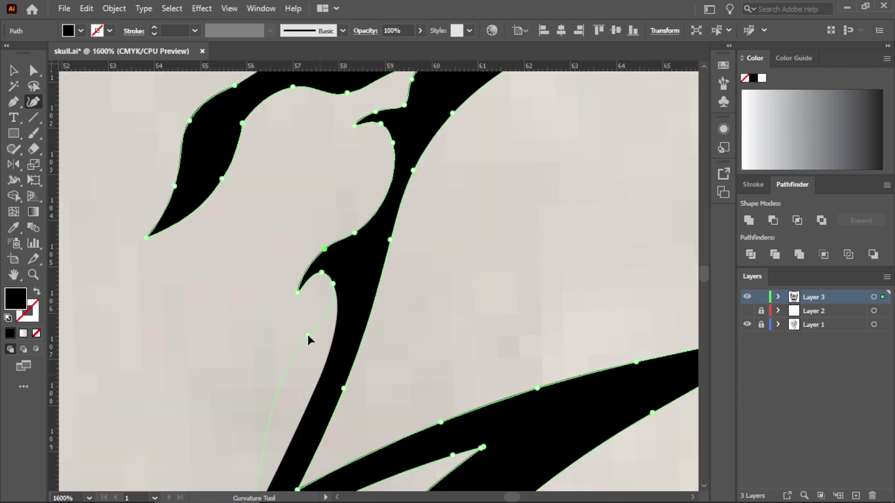
pyautogui.scroll(-2, 308, 335)
pyautogui.scroll(2, 298, 419)
pyautogui.scroll(-1, 265, 419)
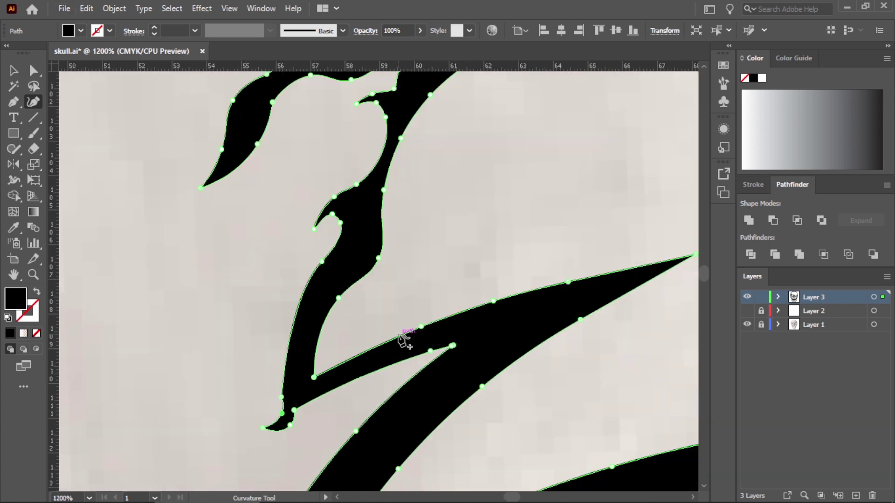
pyautogui.moveTo(406, 340)
pyautogui.mouseDown()
pyautogui.moveTo(402, 330)
pyautogui.moveTo(383, 329)
pyautogui.mouseUp()
pyautogui.scroll(1, 382, 330)
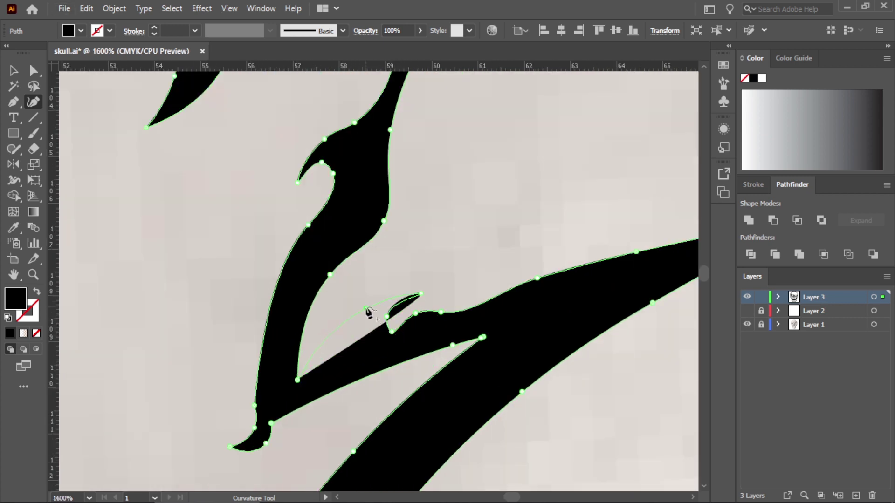
pyautogui.click(367, 309)
# Step: Pull a new pointed spike from the lower edge and bulge its upper curve
pyautogui.scroll(1, 426, 318)
pyautogui.scroll(-2, 548, 396)
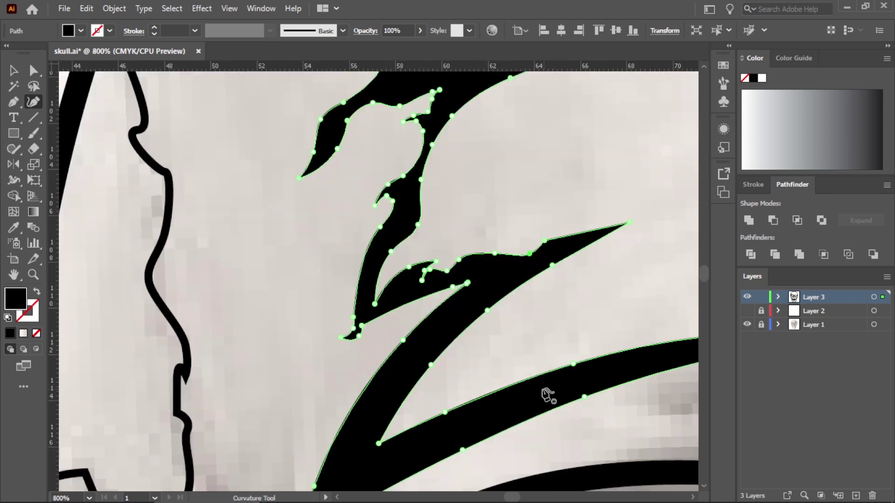
pyautogui.keyDown('alt'); pyautogui.scroll(2, 547, 387); pyautogui.keyUp('alt')
pyautogui.keyDown('alt'); pyautogui.scroll(-2, 590, 379); pyautogui.keyUp('alt')
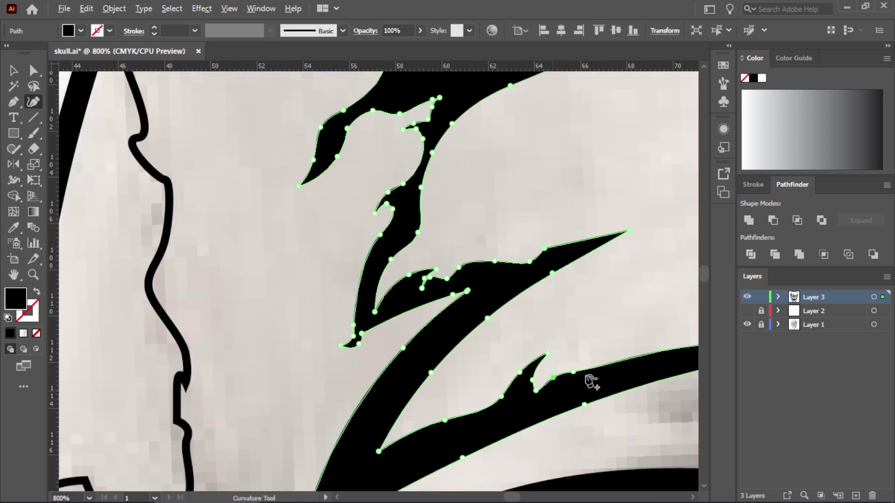
pyautogui.keyDown('alt'); pyautogui.scroll(2, 589, 378); pyautogui.keyUp('alt')
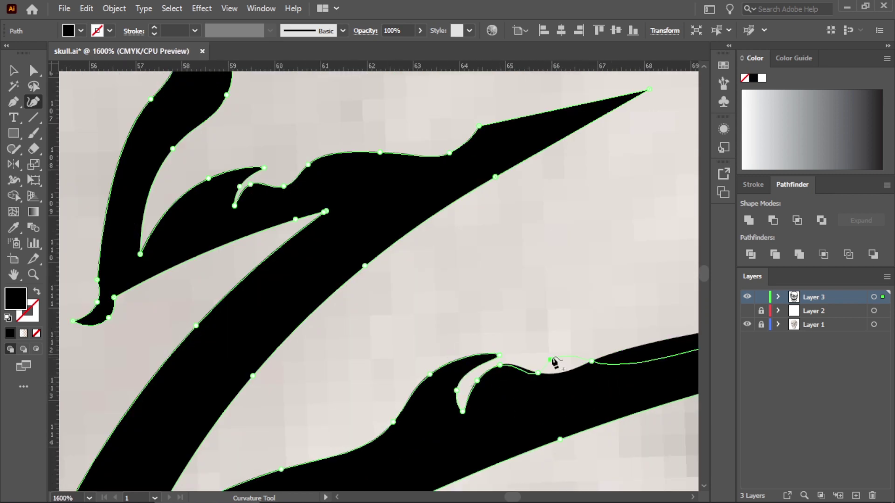
pyautogui.keyDown('alt'); pyautogui.scroll(-5, 562, 391); pyautogui.keyUp('alt')
pyautogui.keyDown('alt'); pyautogui.scroll(-2, 620, 401); pyautogui.keyUp('alt')
pyautogui.keyDown('alt'); pyautogui.scroll(6, 432, 372); pyautogui.keyUp('alt')
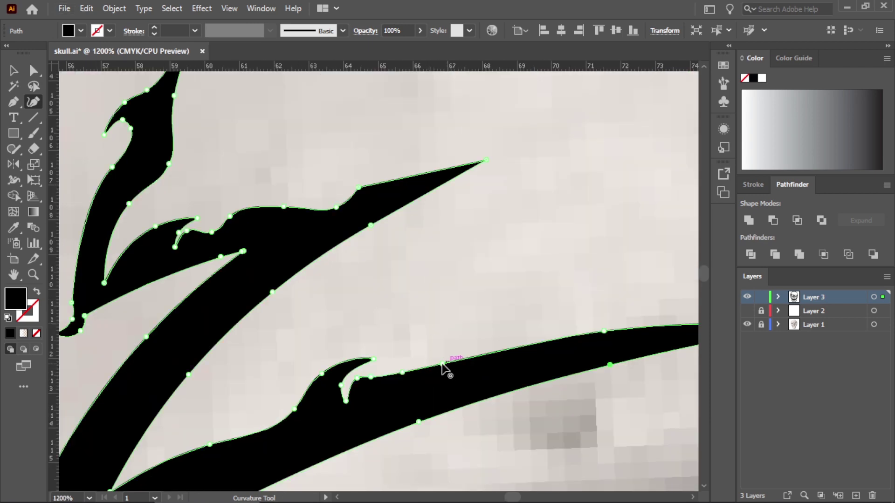
pyautogui.moveTo(442, 364)
pyautogui.mouseDown()
pyautogui.moveTo(493, 325)
pyautogui.moveTo(492, 334)
pyautogui.mouseUp()
pyautogui.click(458, 350)
pyautogui.keyDown('alt'); pyautogui.scroll(1, 419, 370); pyautogui.keyUp('alt')
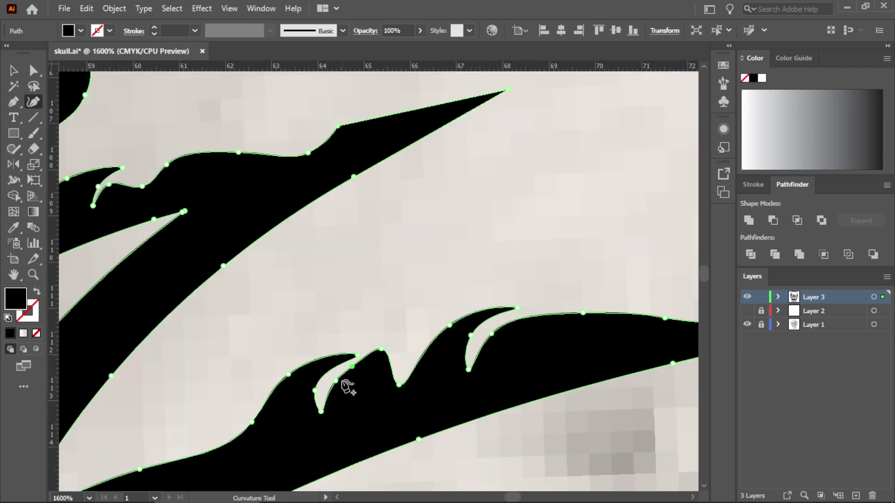
pyautogui.keyDown('alt'); pyautogui.scroll(2, 375, 373); pyautogui.keyUp('alt')
pyautogui.moveTo(370, 342); pyautogui.dragTo(375, 335)
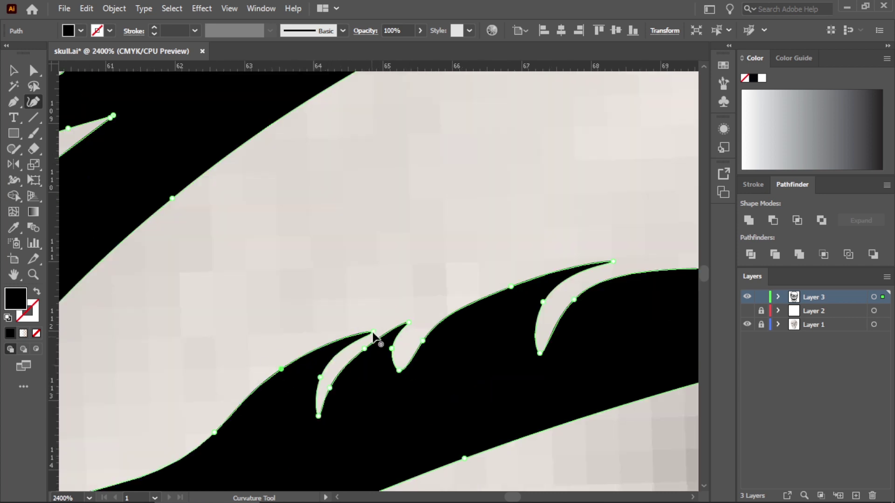
pyautogui.moveTo(511, 287); pyautogui.dragTo(485, 278)
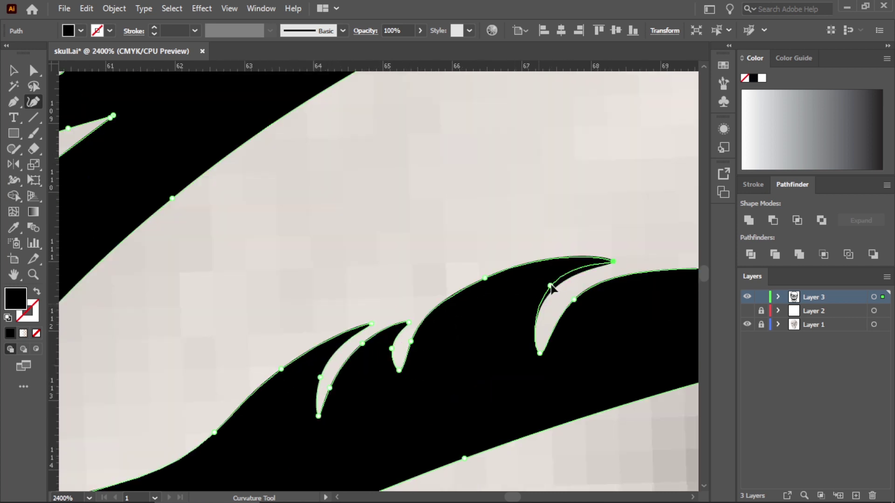
# Step: Refine the spike's lower edge with an added point, then deselect the crack
pyautogui.keyDown('alt'); pyautogui.scroll(-3, 554, 305); pyautogui.keyUp('alt')
pyautogui.keyDown('alt'); pyautogui.scroll(-1, 513, 382); pyautogui.keyUp('alt')
pyautogui.keyDown('alt'); pyautogui.scroll(1, 518, 401); pyautogui.keyUp('alt')
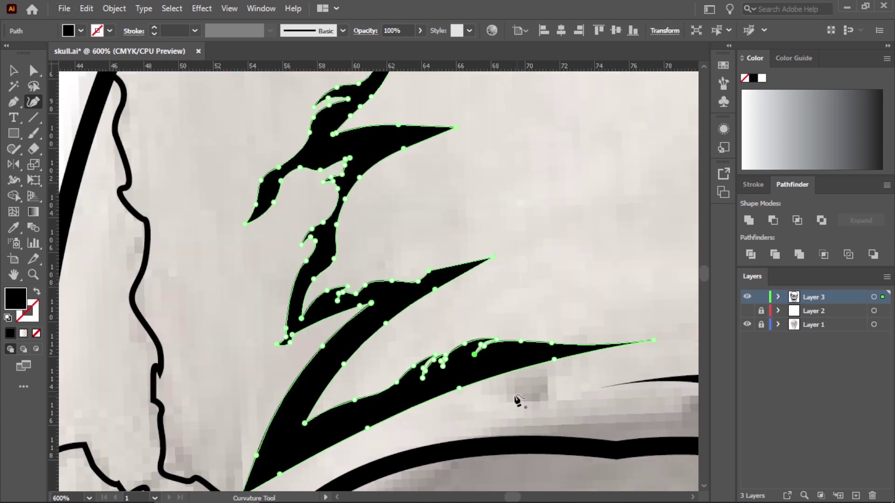
pyautogui.click(418, 410)
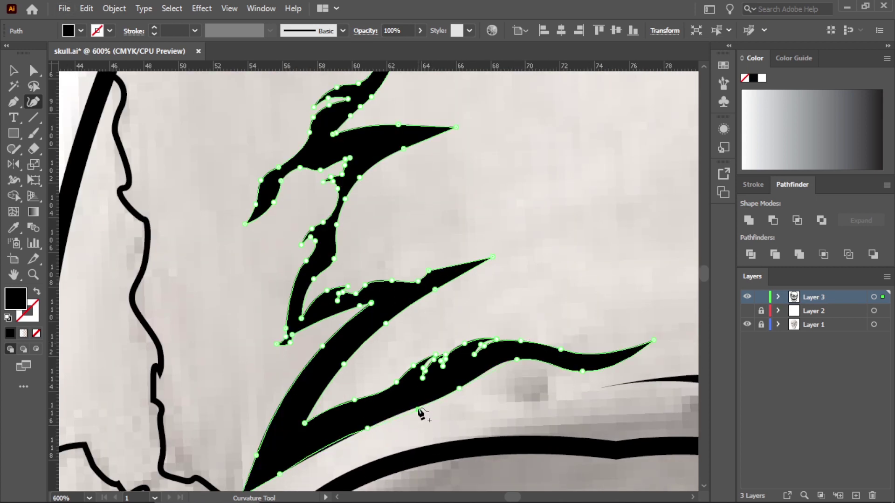
pyautogui.keyDown('alt'); pyautogui.scroll(-3, 365, 429); pyautogui.keyUp('alt')
pyautogui.press('v')
pyautogui.click(424, 314)
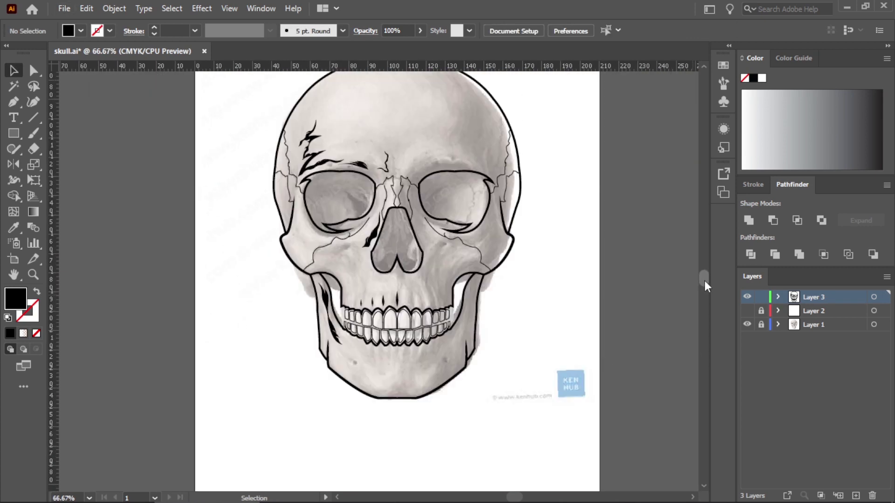
# Step: Draw a closed two-pronged sliver shape beside the left eye socket
pyautogui.hotkey('ctrl', '1')
pyautogui.press('p')
pyautogui.keyDown('alt'); pyautogui.scroll(1, 323, 289); pyautogui.keyUp('alt')
pyautogui.keyDown('alt'); pyautogui.scroll(1, 323, 289); pyautogui.keyUp('alt')
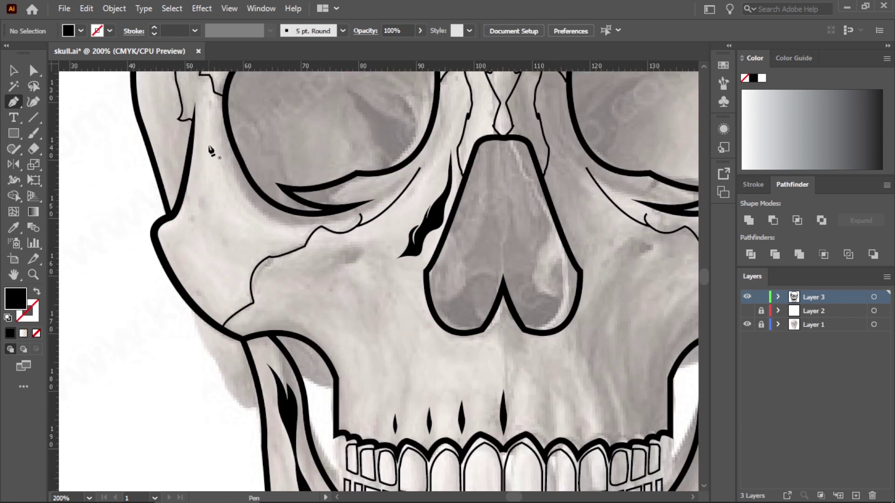
pyautogui.keyDown('alt'); pyautogui.scroll(1, 210, 149); pyautogui.keyUp('alt')
pyautogui.click(188, 109)
pyautogui.moveTo(217, 163); pyautogui.dragTo(219, 154)
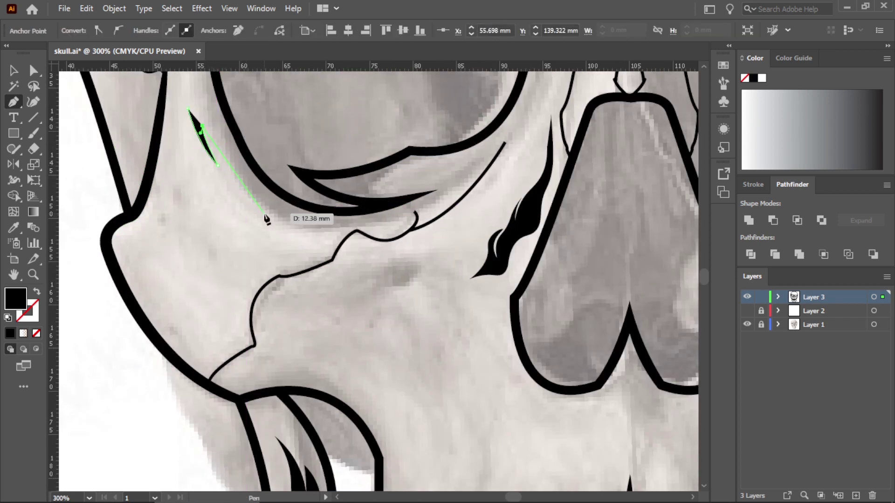
pyautogui.click(227, 190)
pyautogui.moveTo(274, 232); pyautogui.dragTo(291, 235)
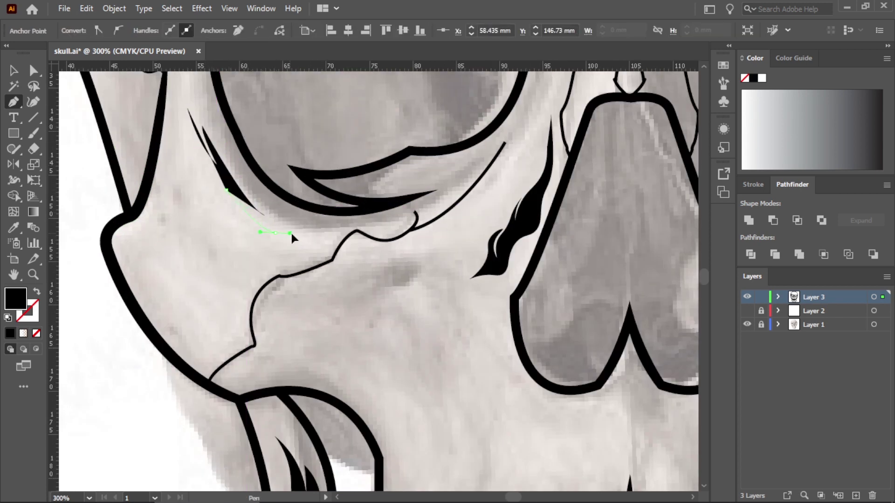
pyautogui.click(196, 186)
# Step: Move the sliver's anchors and reshape its curves into a forked prong
pyautogui.keyDown('alt'); pyautogui.scroll(1, 190, 114); pyautogui.keyUp('alt')
pyautogui.keyDown('alt'); pyautogui.scroll(1, 205, 234); pyautogui.keyUp('alt')
pyautogui.hotkey('shift', '`')
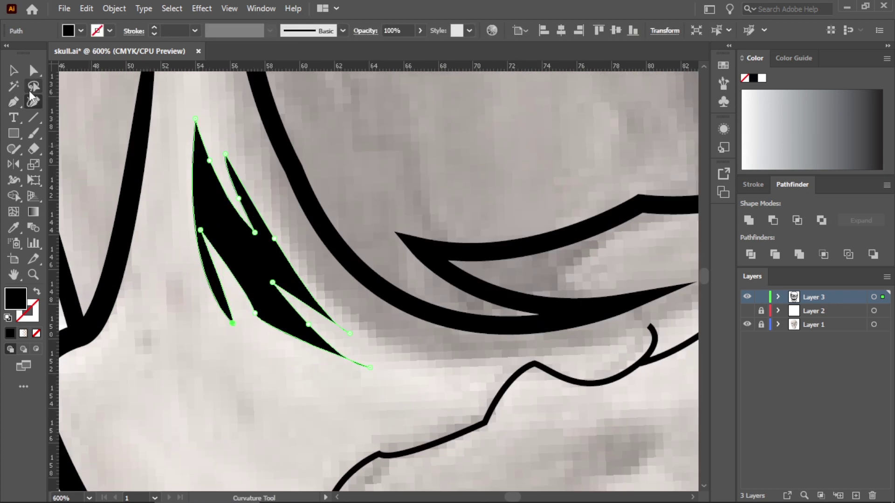
pyautogui.press('a')
pyautogui.moveTo(201, 230); pyautogui.dragTo(219, 255)
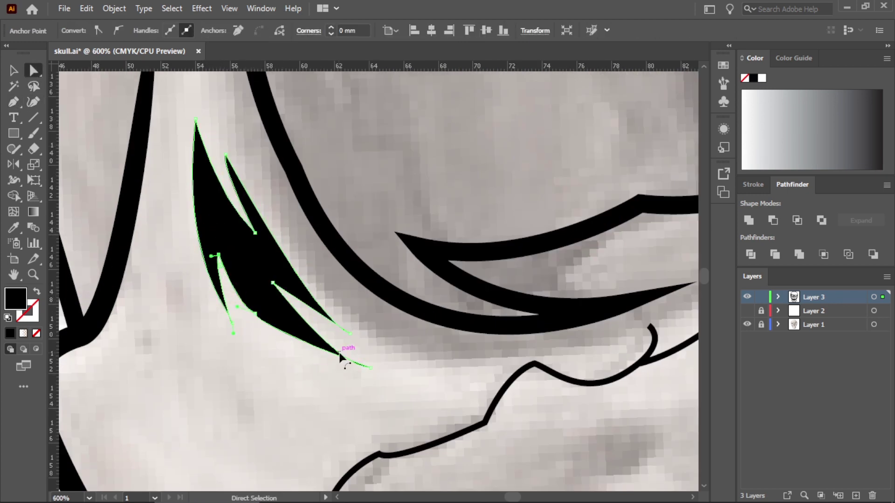
pyautogui.moveTo(298, 354); pyautogui.dragTo(303, 303)
pyautogui.hotkey('shift', '`')
pyautogui.keyDown('alt'); pyautogui.scroll(1, 299, 305); pyautogui.keyUp('alt')
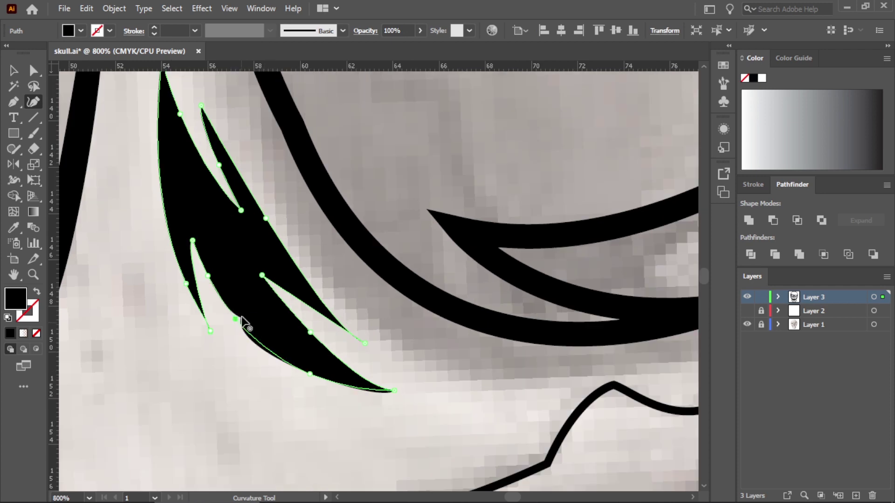
pyautogui.moveTo(206, 150); pyautogui.dragTo(218, 150)
# Step: Deselect the finished accent and scroll to review the skull
pyautogui.keyDown('alt'); pyautogui.scroll(-2, 214, 149); pyautogui.keyUp('alt')
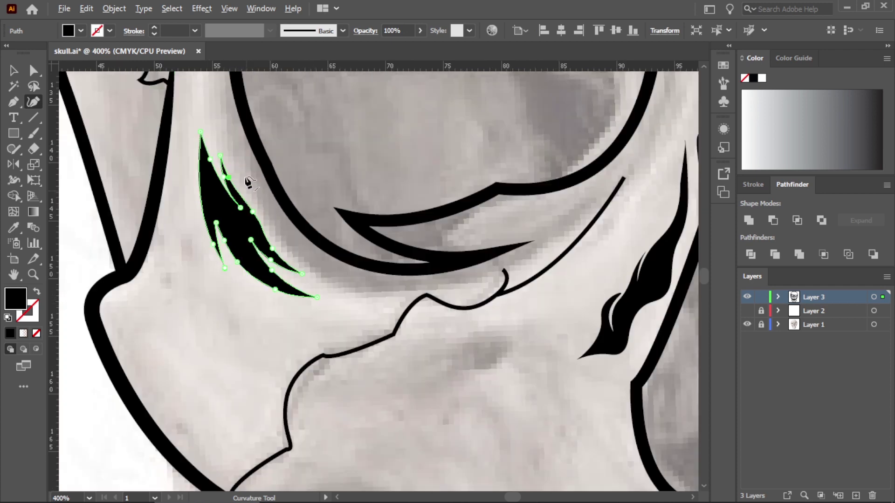
pyautogui.keyDown('alt'); pyautogui.scroll(2, 224, 149); pyautogui.keyUp('alt')
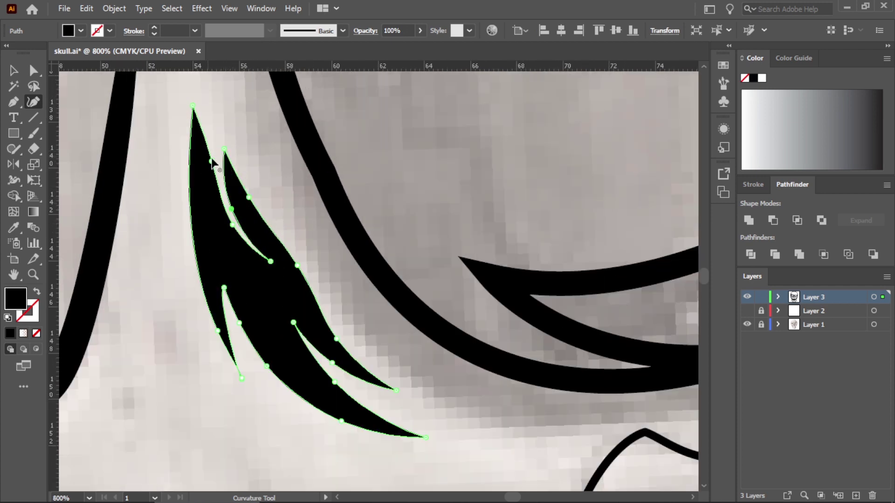
pyautogui.scroll(-2, 270, 195)
pyautogui.scroll(-3, 235, 255)
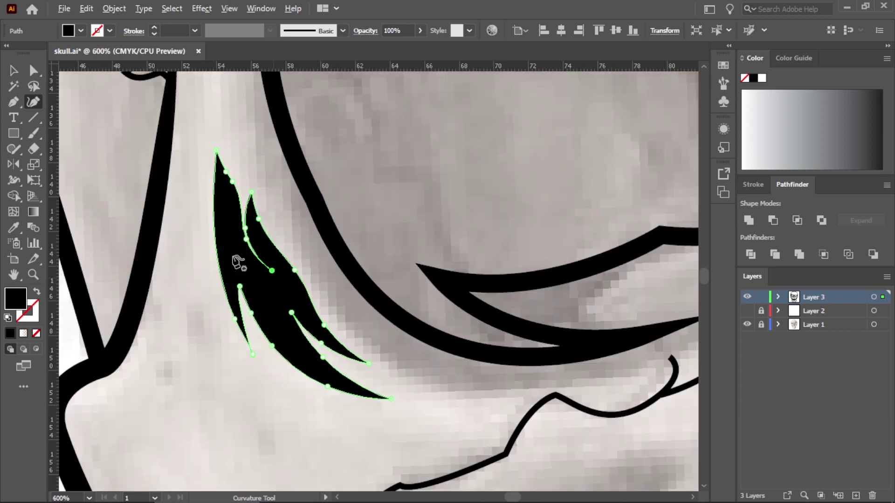
pyautogui.scroll(-4, 235, 256)
pyautogui.press('v')
pyautogui.hotkey('ctrl', 'shift', 'a')
pyautogui.scroll(3, 428, 383)
pyautogui.scroll(-3, 563, 275)
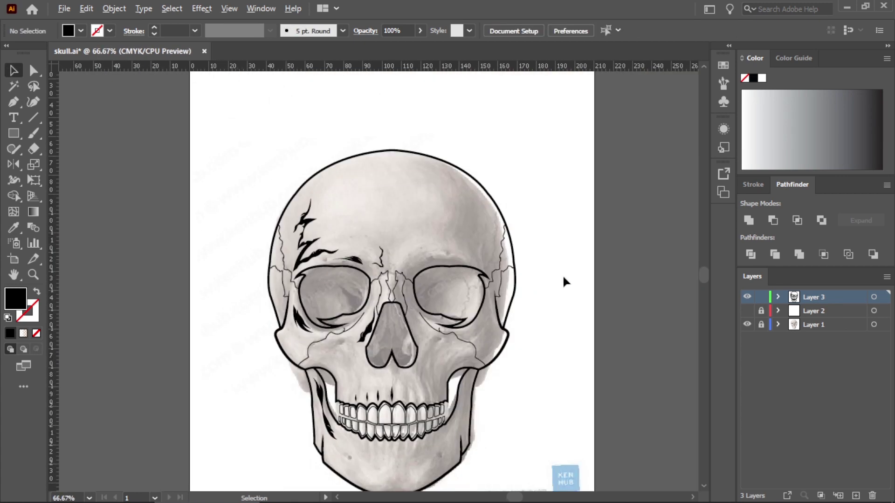
pyautogui.scroll(-1, 549, 320)
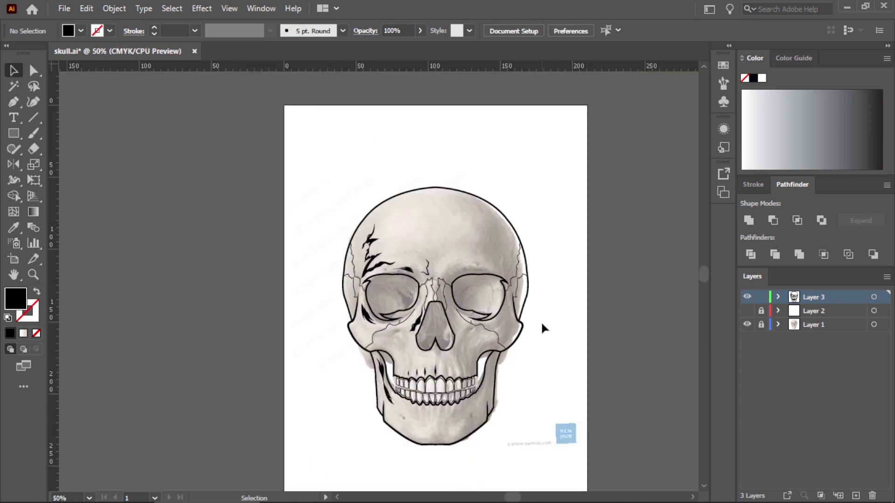
pyautogui.scroll(1, 522, 354)
# Step: Draw a closed, jagged flame-like crack shape along the lower left jaw with the Pen tool
pyautogui.scroll(2, 499, 390)
pyautogui.press('p')
pyautogui.click(334, 347)
pyautogui.moveTo(352, 388); pyautogui.dragTo(368, 401)
pyautogui.scroll(1, 367, 401)
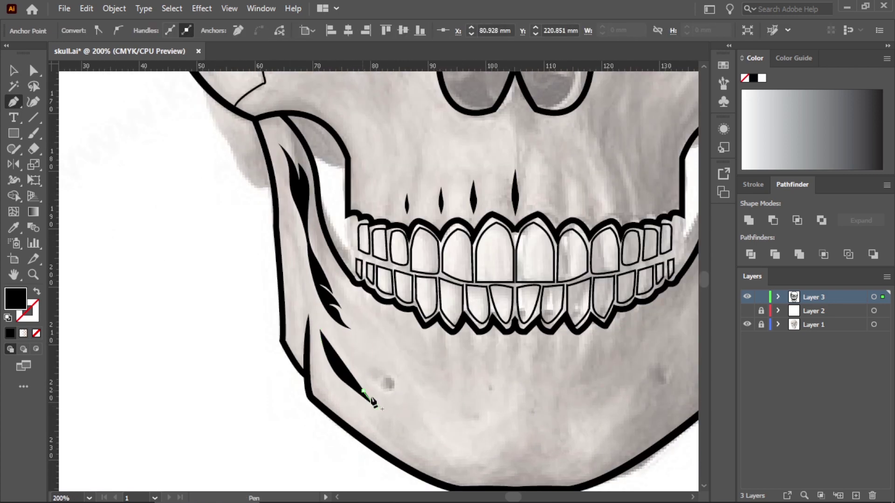
pyautogui.click(405, 422)
pyautogui.click(452, 423)
pyautogui.click(494, 436)
pyautogui.click(504, 419)
pyautogui.click(517, 468)
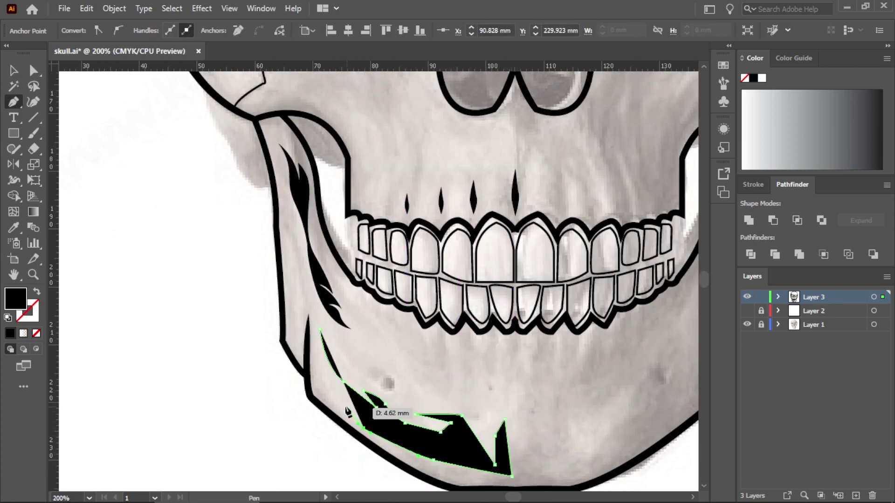
pyautogui.click(321, 331)
# Step: Smooth the jaw crack with the Curvature tool and tilt it to follow the jawline
pyautogui.hotkey('shift', '`')
pyautogui.scroll(2, 406, 416)
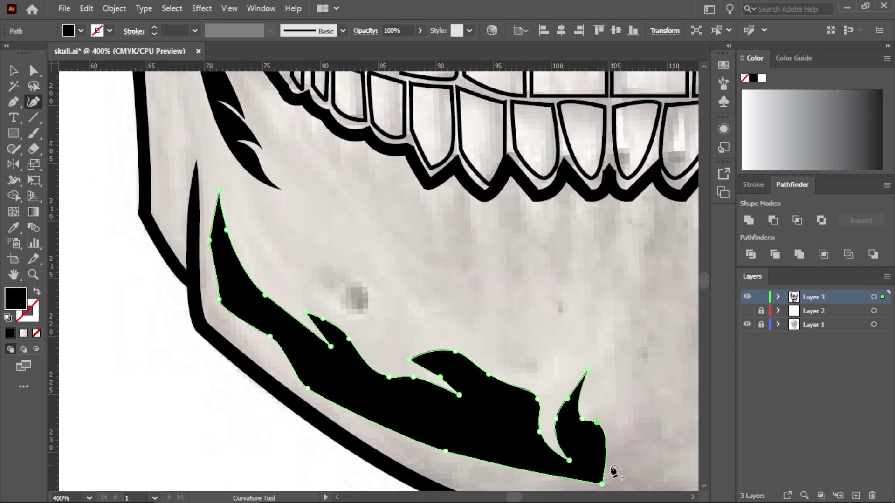
pyautogui.hotkey('ctrl', '-')
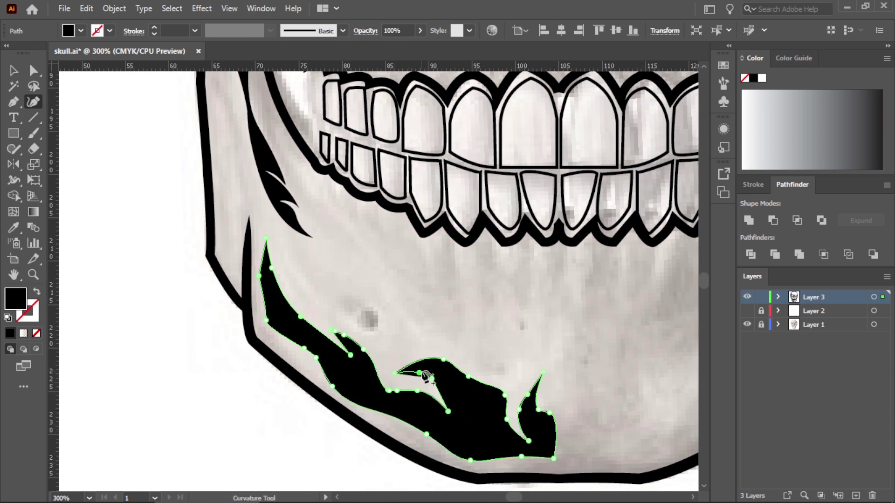
pyautogui.scroll(1, 487, 389)
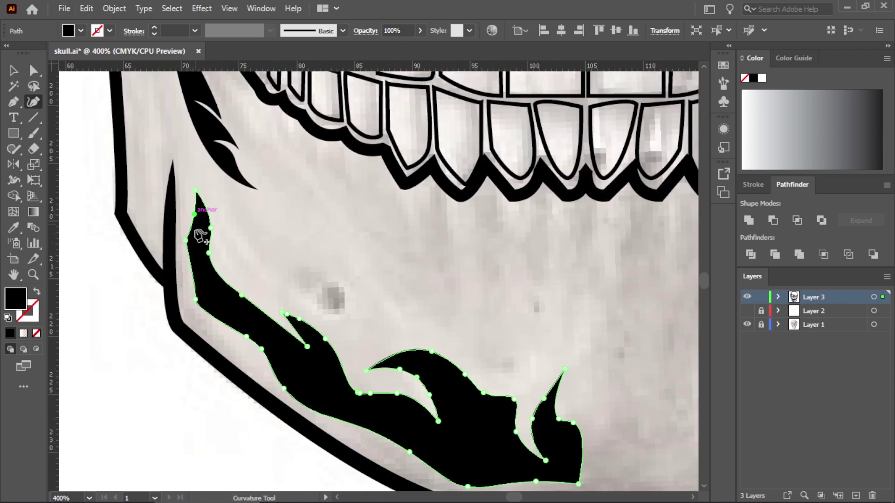
pyautogui.hotkey('ctrl', '-')
pyautogui.hotkey('ctrl', '-')
pyautogui.press('v')
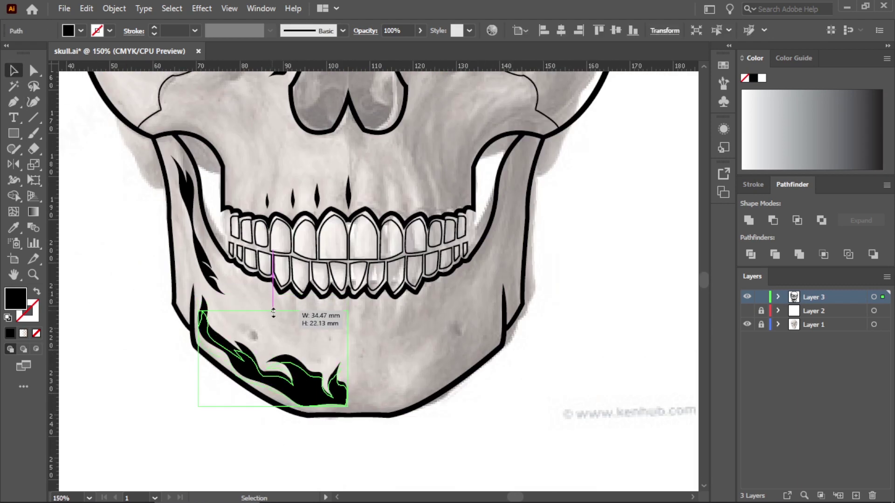
pyautogui.moveTo(354, 307); pyautogui.dragTo(363, 321)
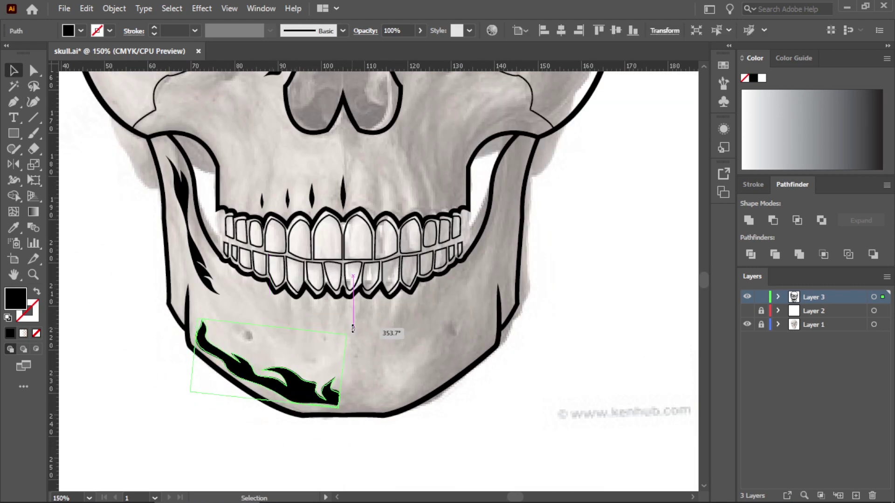
pyautogui.hotkey('ctrl', '0')
pyautogui.click(479, 443)
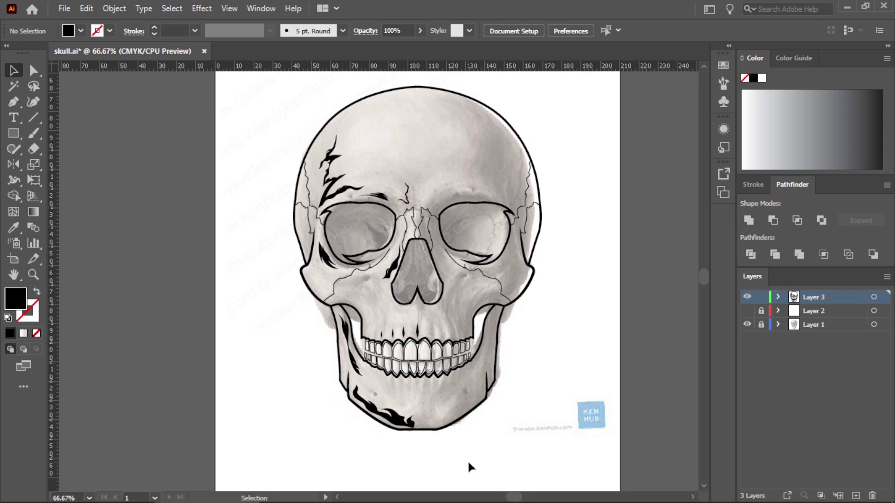
pyautogui.scroll(1, 408, 405)
# Step: Copy the four tapered marks above the teeth to below the lower teeth
pyautogui.scroll(1, 409, 404)
pyautogui.click(323, 215)
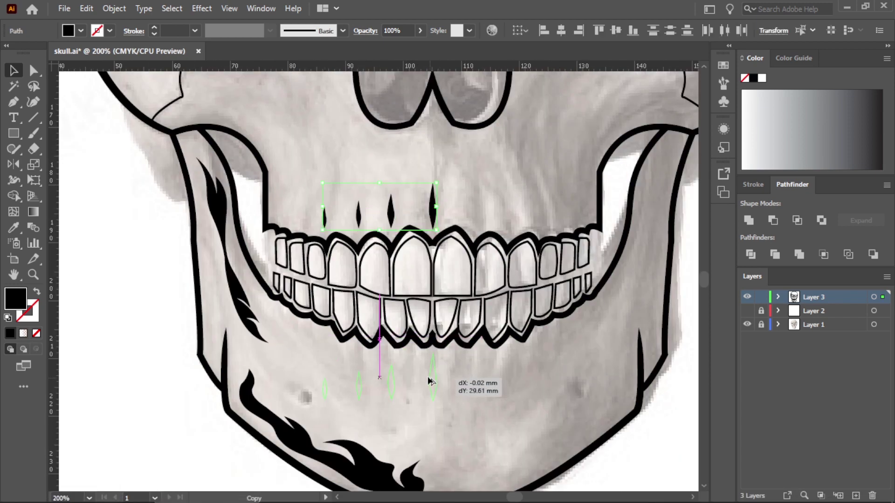
pyautogui.moveTo(427, 376); pyautogui.dragTo(409, 367)
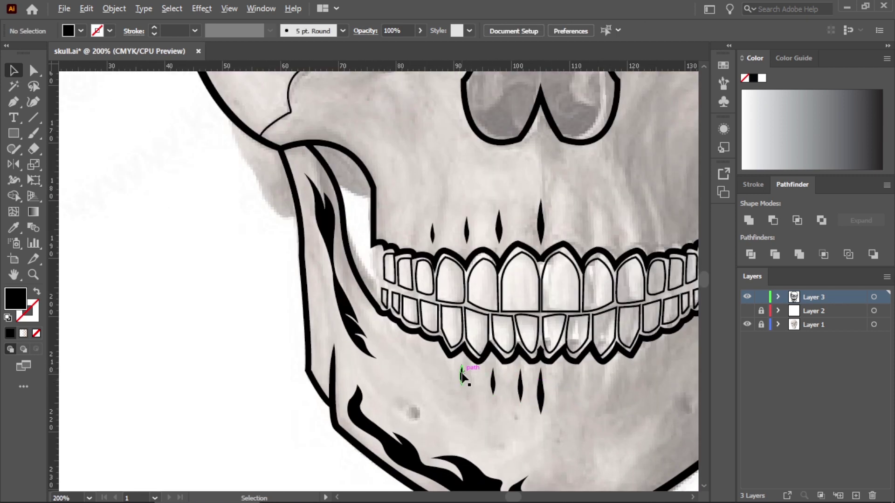
# Step: Adjust each of the four tick marks beneath the lower teeth in turn
pyautogui.click(461, 375)
pyautogui.scroll(2, 459, 373)
pyautogui.scroll(2, 419, 345)
pyautogui.scroll(1, 422, 342)
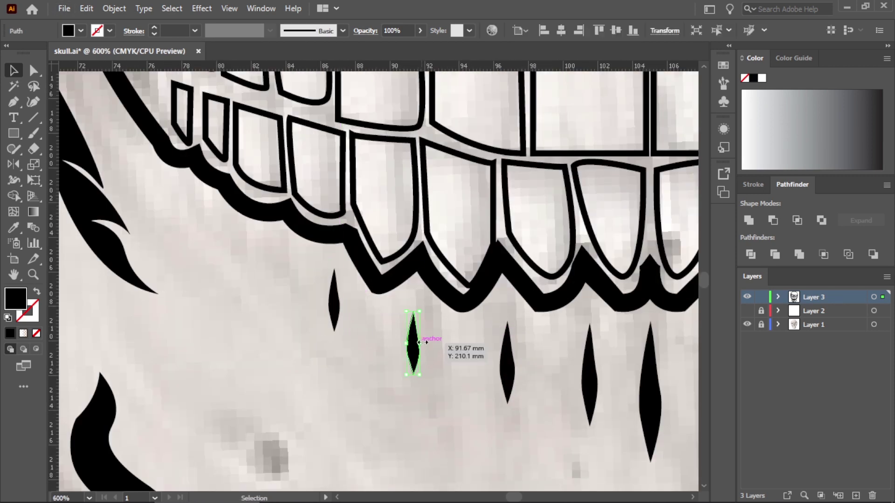
pyautogui.click(513, 360)
pyautogui.click(597, 370)
pyautogui.click(657, 389)
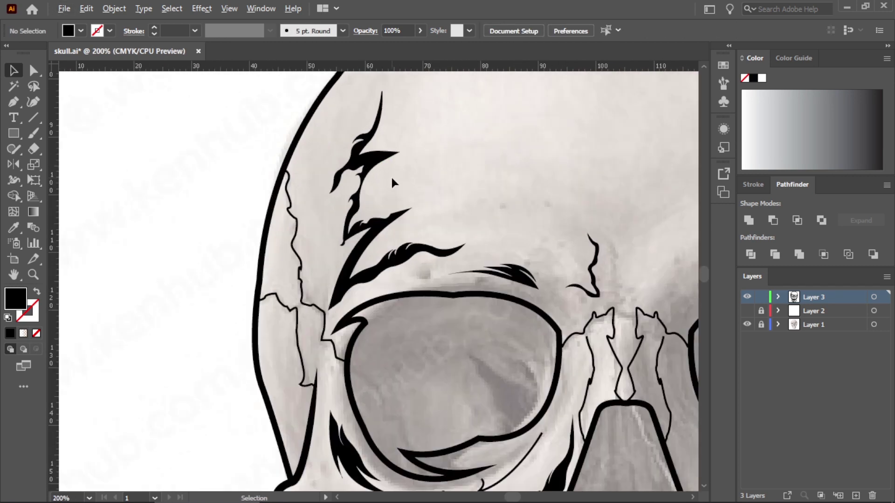
# Step: Smooth the forehead crack marks' barbed prongs with the Curvature tool
pyautogui.click(370, 257)
pyautogui.hotkey('ctrl', '+')
pyautogui.hotkey('shift', '`')
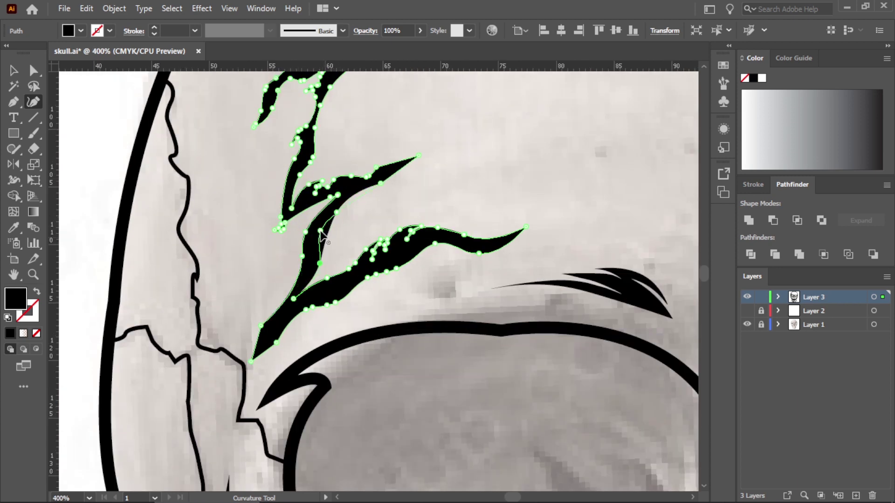
pyautogui.scroll(1, 404, 250)
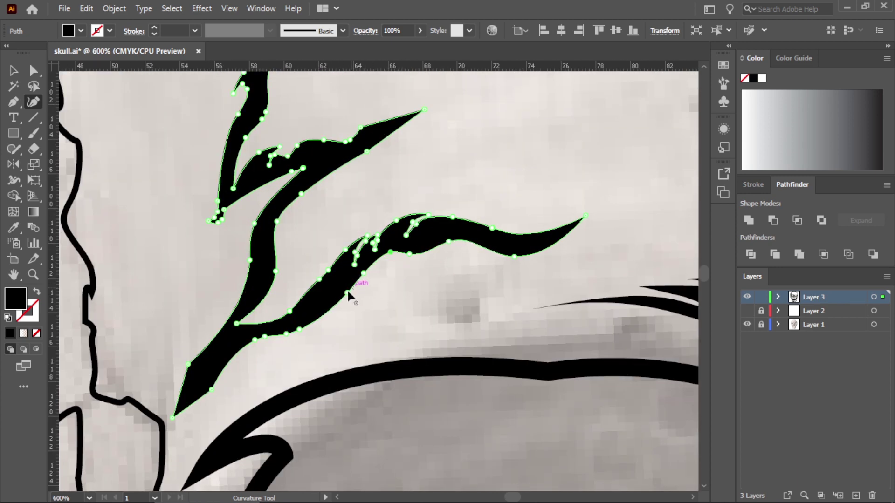
pyautogui.scroll(1, 307, 312)
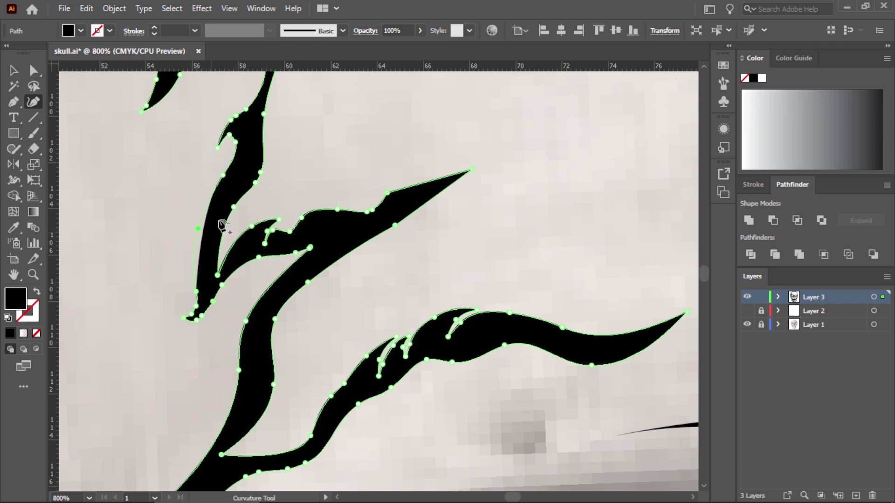
pyautogui.hscroll(2, 298, 185)
pyautogui.scroll(-1, 298, 186)
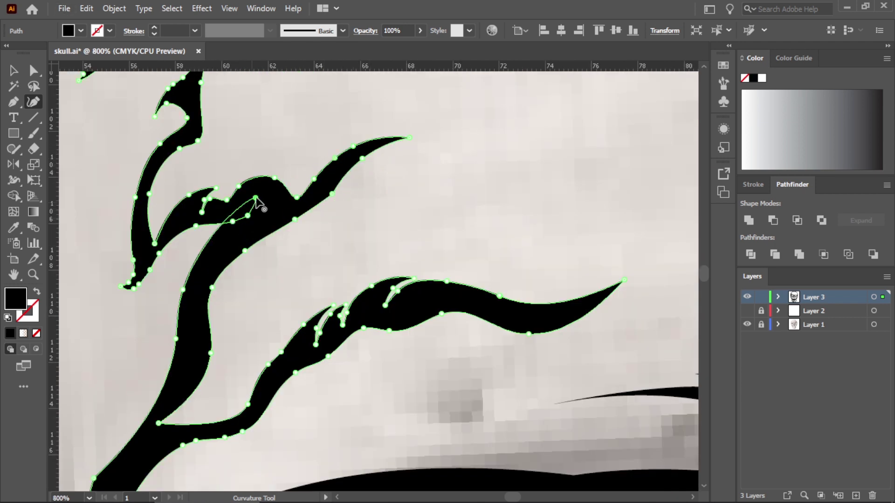
# Step: Undo the distorted reshape of the crack sliver and return to the Selection tool
pyautogui.hotkey('ctrl', 'z')
pyautogui.scroll(-3, 187, 222)
pyautogui.scroll(3, 312, 186)
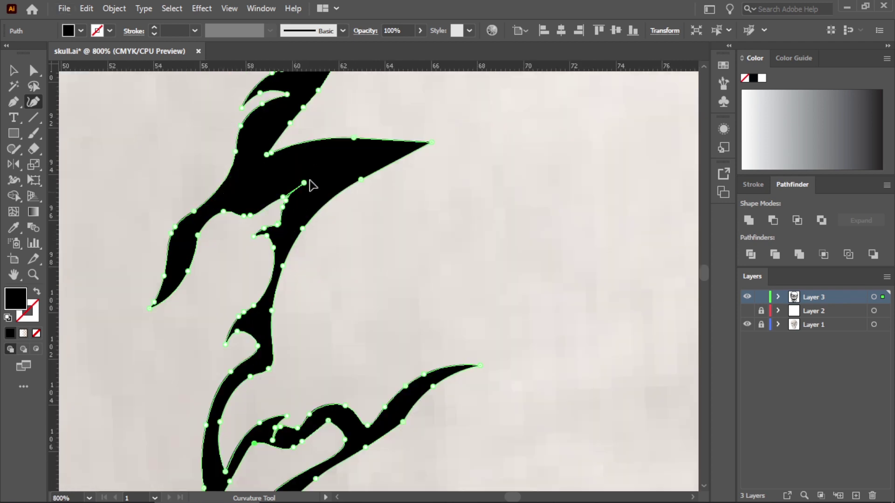
pyautogui.scroll(-1, 246, 213)
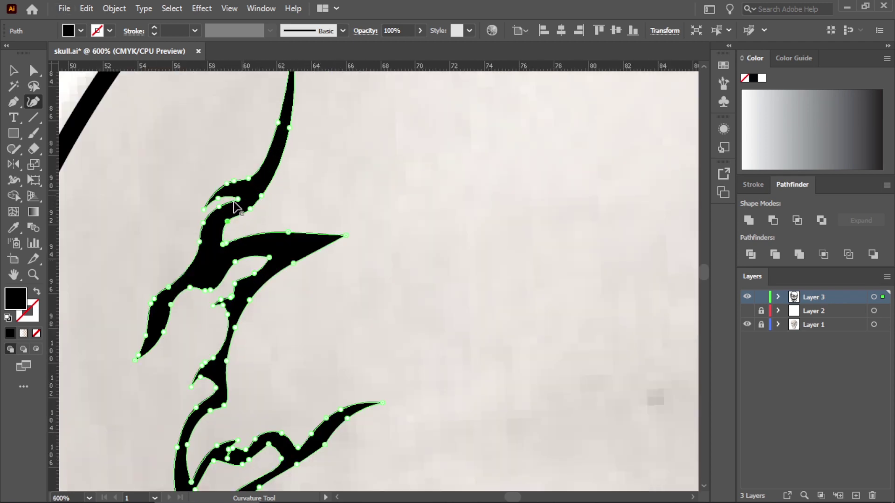
pyautogui.press('v')
pyautogui.scroll(-3, 332, 211)
pyautogui.scroll(-2, 285, 207)
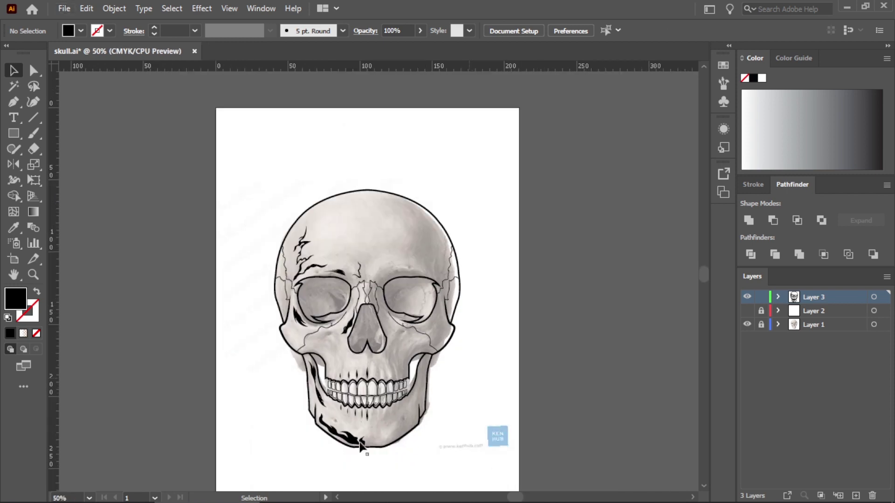
pyautogui.scroll(4, 363, 405)
# Step: Smooth the lower edge of the jaw flame mark with the Curvature tool, then deselect it
pyautogui.click(26, 99)
pyautogui.scroll(2, 287, 364)
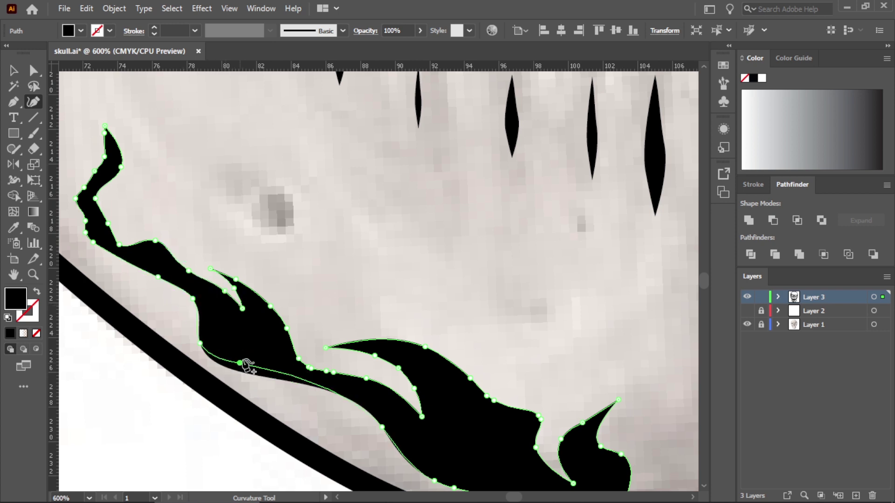
pyautogui.moveTo(287, 328); pyautogui.dragTo(268, 335)
pyautogui.scroll(-2, 427, 350)
pyautogui.hscroll(2, 426, 349)
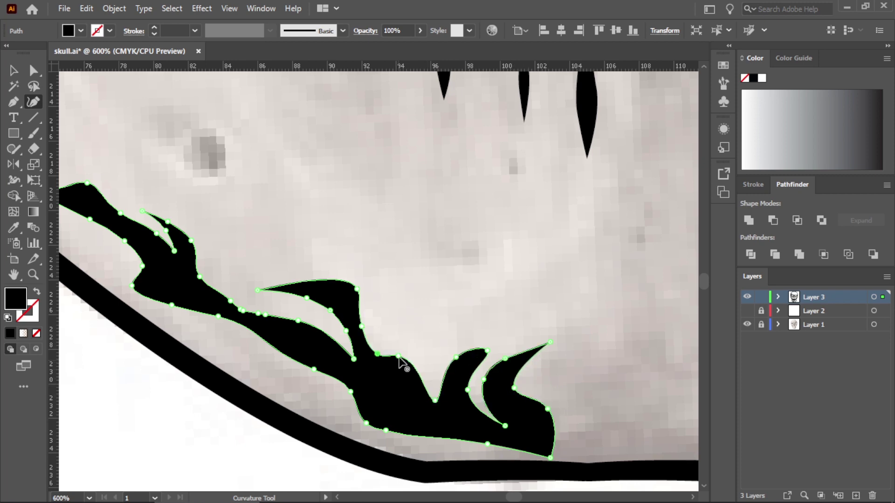
pyautogui.hotkey('ctrl', '0')
pyautogui.press('v')
pyautogui.click(485, 394)
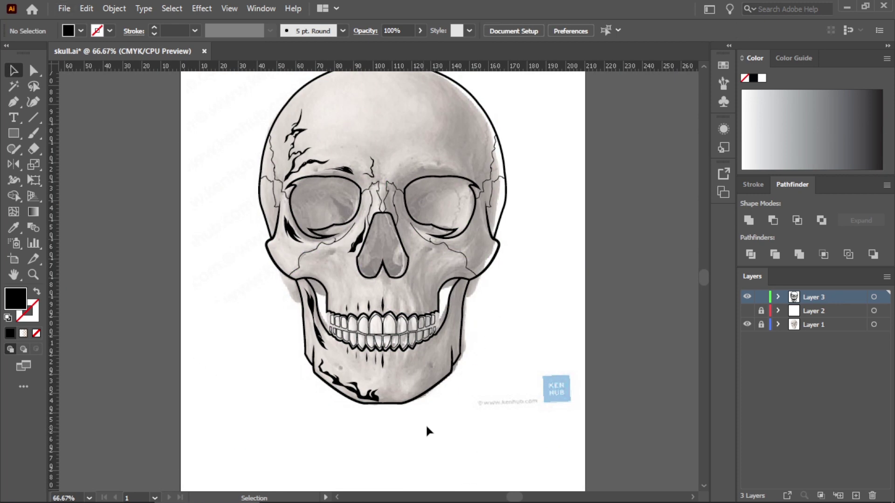
# Step: Start a new tapered Pen stroke on the left cheek curving down toward the mouth
pyautogui.scroll(3, 334, 352)
pyautogui.click(302, 313)
pyautogui.moveTo(380, 395); pyautogui.dragTo(389, 452)
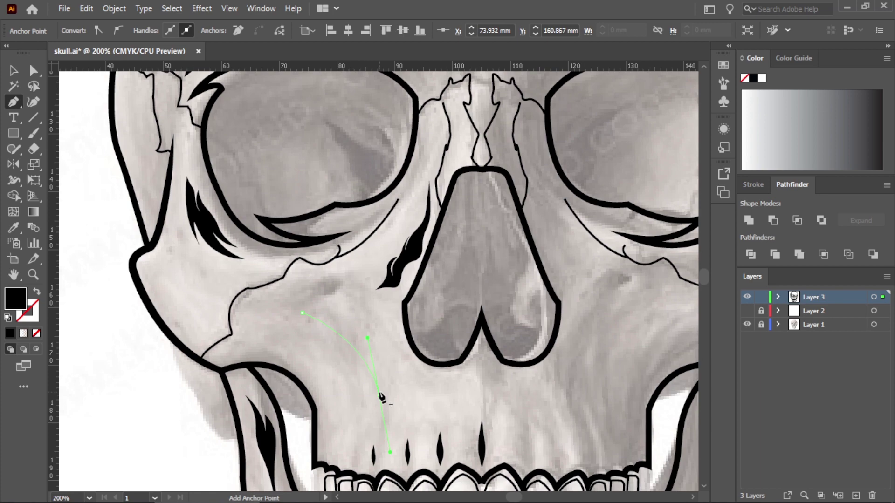
# Step: Close the new tapered cheek stroke shape
pyautogui.click(303, 313)
pyautogui.hotkey('ctrl', '-')
pyautogui.hotkey('ctrl', '-')
pyautogui.press('v')
pyautogui.hotkey('ctrl', '-')
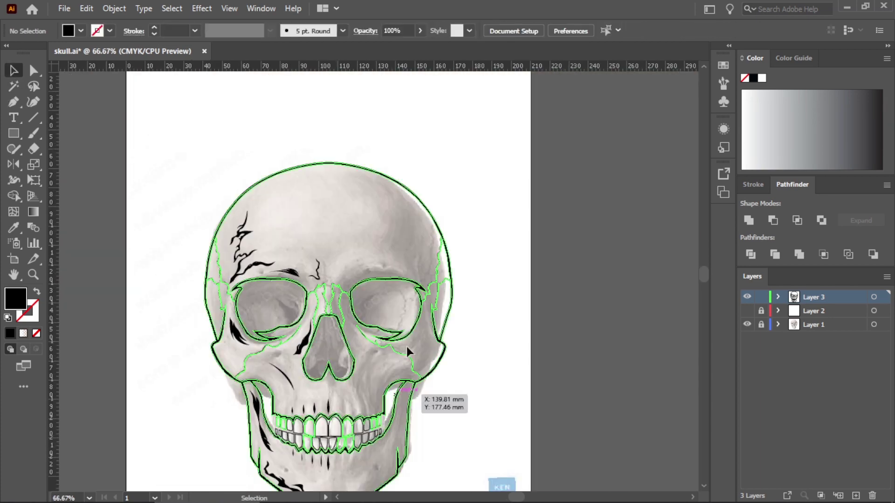
pyautogui.scroll(1, 291, 396)
pyautogui.scroll(2, 236, 326)
pyautogui.scroll(-2, 443, 335)
pyautogui.scroll(-1, 443, 334)
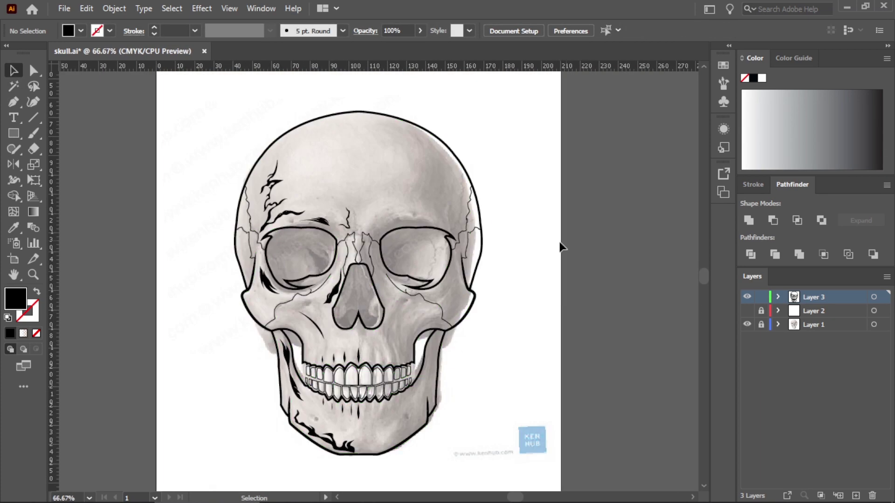
pyautogui.scroll(1, 332, 329)
pyautogui.scroll(2, 332, 328)
# Step: Draw a tapered black stroke beside the nose
pyautogui.press('p')
pyautogui.moveTo(355, 317); pyautogui.dragTo(394, 332)
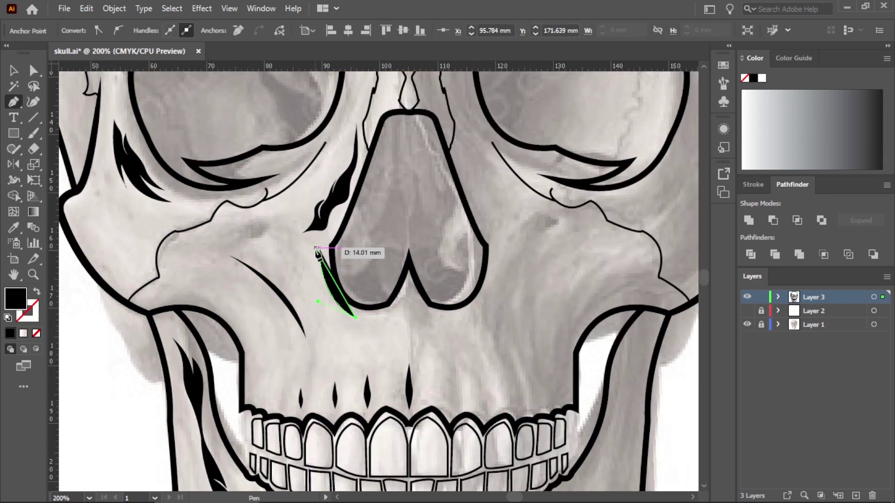
pyautogui.press('v')
pyautogui.scroll(-3, 466, 378)
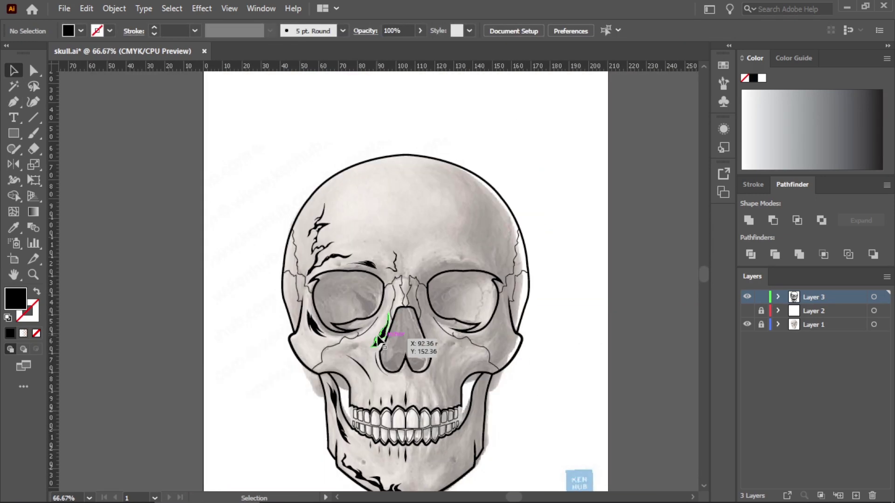
pyautogui.scroll(1, 316, 349)
pyautogui.scroll(1, 316, 350)
# Step: Check the crack marks near the left eye socket and on the forehead, then deselect
pyautogui.click(254, 270)
pyautogui.click(251, 295)
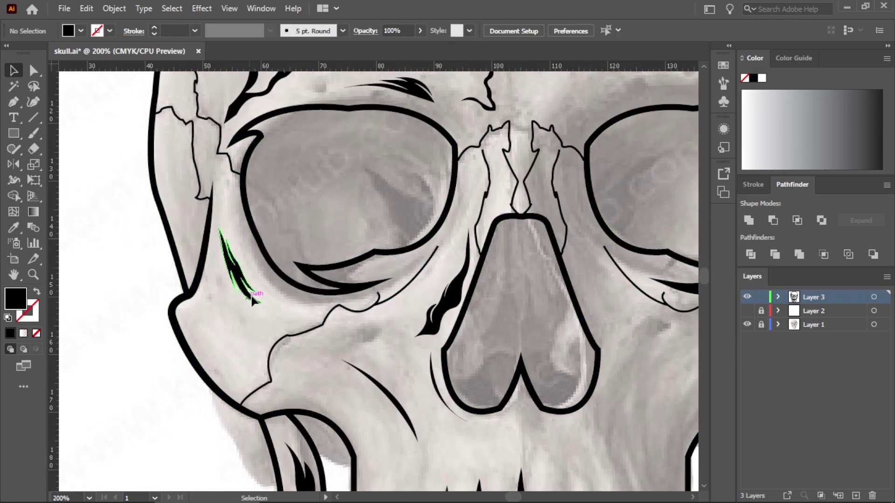
pyautogui.click(251, 271)
pyautogui.scroll(-3, 140, 273)
pyautogui.click(298, 234)
pyautogui.scroll(1, 298, 234)
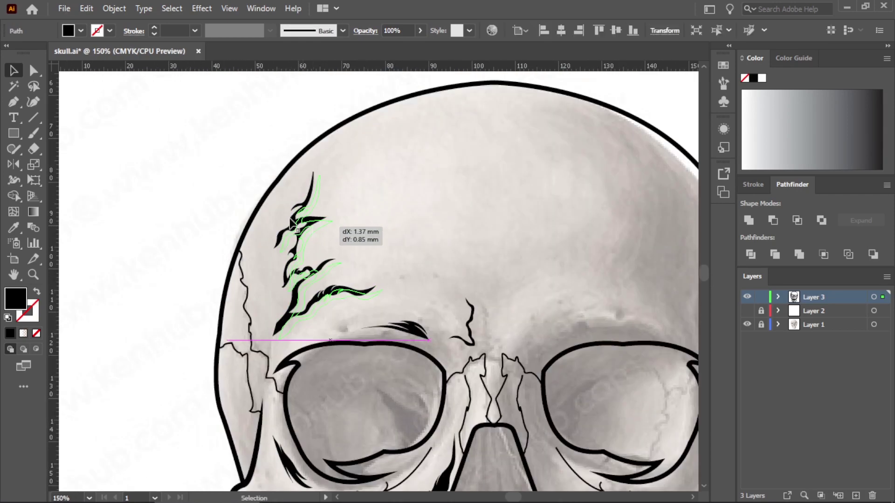
pyautogui.scroll(-2, 298, 234)
pyautogui.hotkey('ctrl', 'shift', 'a')
pyautogui.scroll(-1, 681, 306)
pyautogui.scroll(1, 396, 348)
pyautogui.scroll(1, 279, 331)
# Step: Duplicate the curved crack beside the nose onto the cheek
pyautogui.click(251, 324)
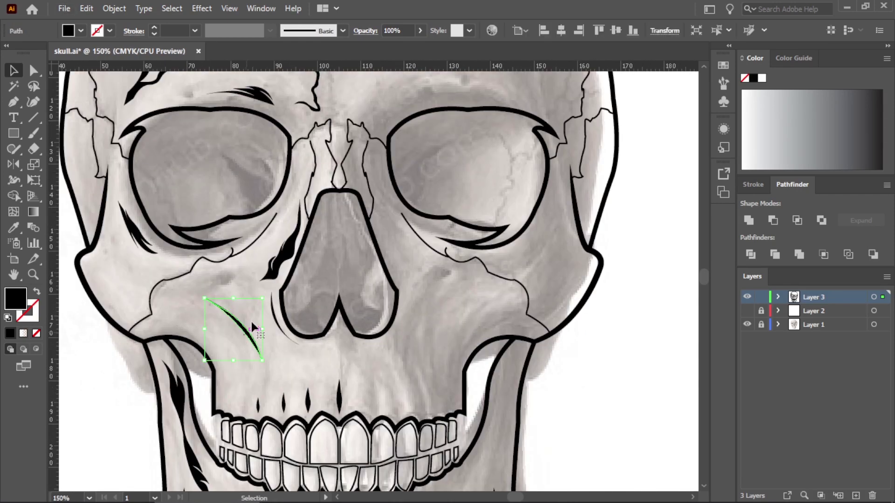
pyautogui.click(250, 327)
pyautogui.scroll(-2, 625, 326)
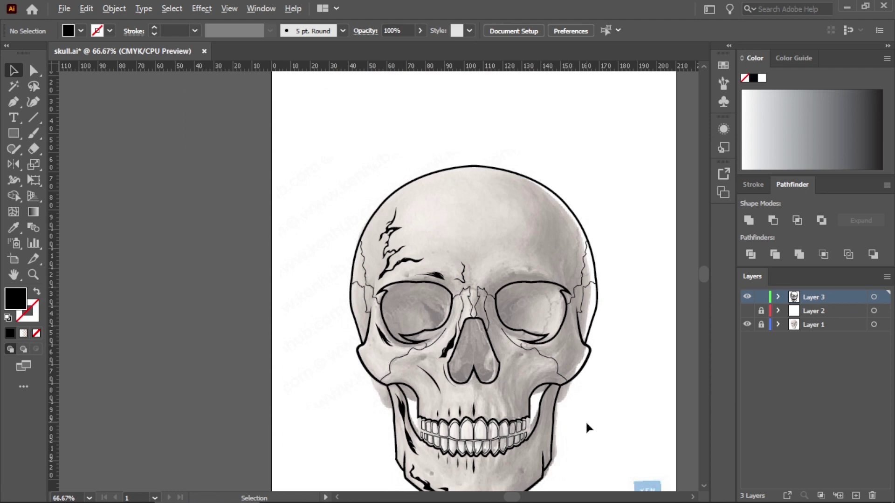
pyautogui.scroll(3, 513, 336)
pyautogui.scroll(1, 308, 425)
# Step: Reshape the left jaw crack into a forked tip with the Curvature tool
pyautogui.click(238, 340)
pyautogui.hotkey('shift', '`')
pyautogui.scroll(1, 245, 333)
pyautogui.scroll(1, 246, 333)
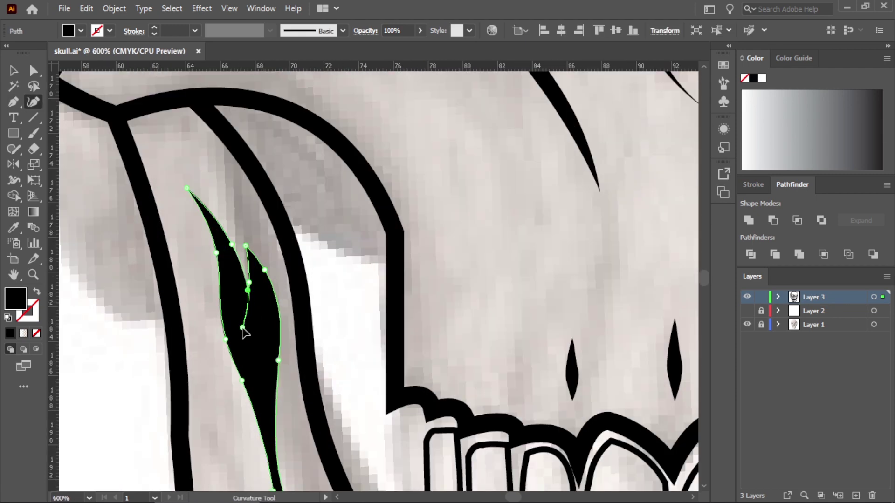
pyautogui.scroll(-2, 298, 406)
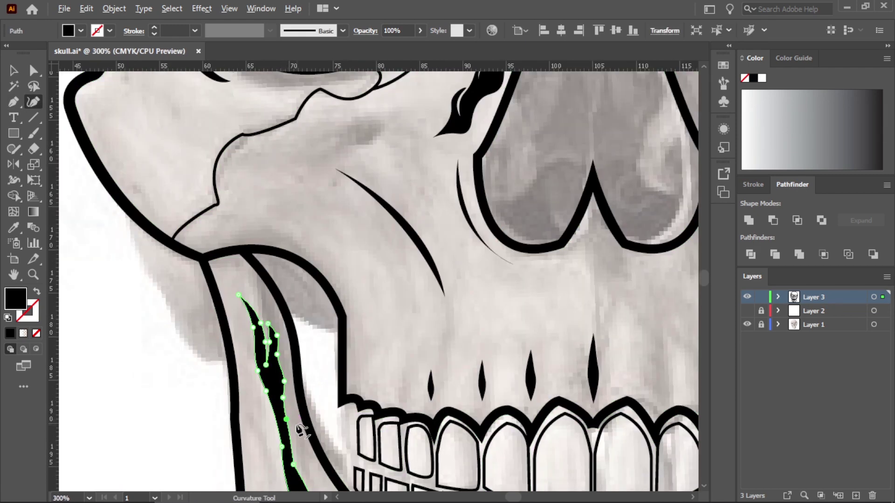
pyautogui.scroll(1, 299, 428)
pyautogui.scroll(-2, 269, 374)
pyautogui.scroll(1, 292, 476)
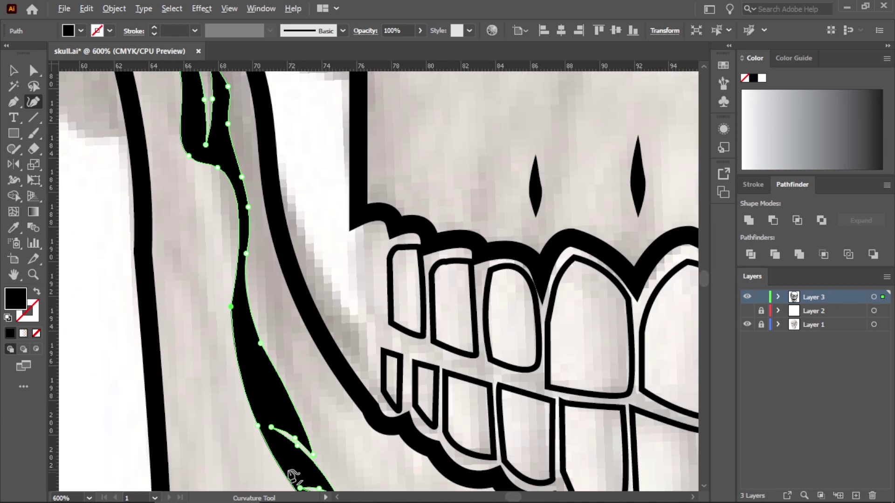
pyautogui.scroll(-6, 276, 419)
pyautogui.scroll(2, 269, 233)
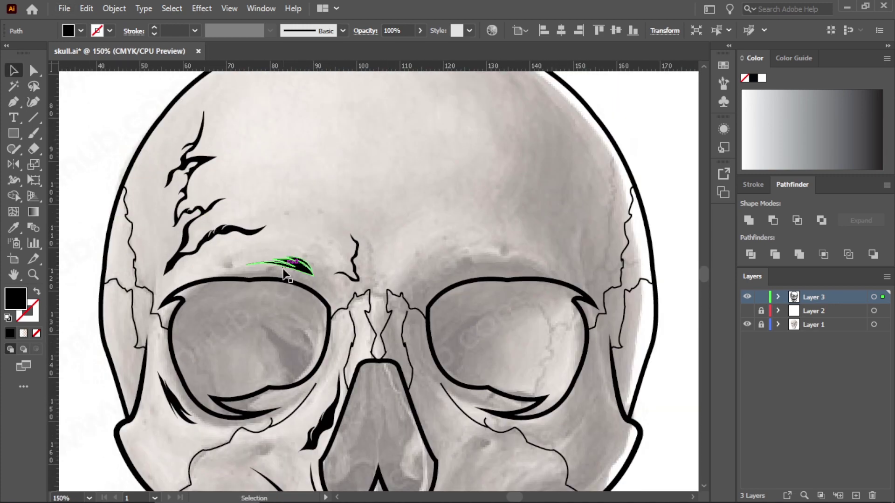
# Step: Select all the left-side brow, under-eye and jaw accent marks together
pyautogui.click(205, 186)
pyautogui.click(477, 275)
pyautogui.scroll(-2, 704, 278)
pyautogui.scroll(2, 317, 186)
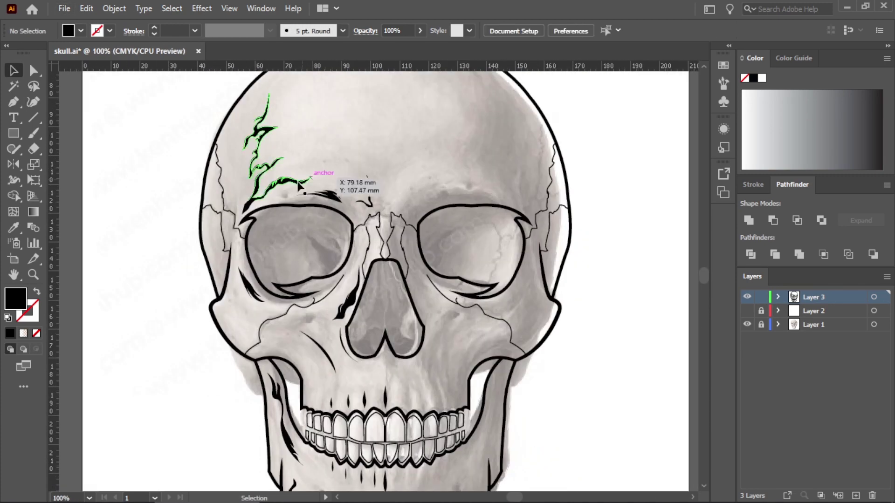
pyautogui.scroll(1, 313, 187)
pyautogui.click(322, 189)
pyautogui.keyDown('shift'); pyautogui.click(347, 412); pyautogui.keyUp('shift')
pyautogui.scroll(-2, 350, 467)
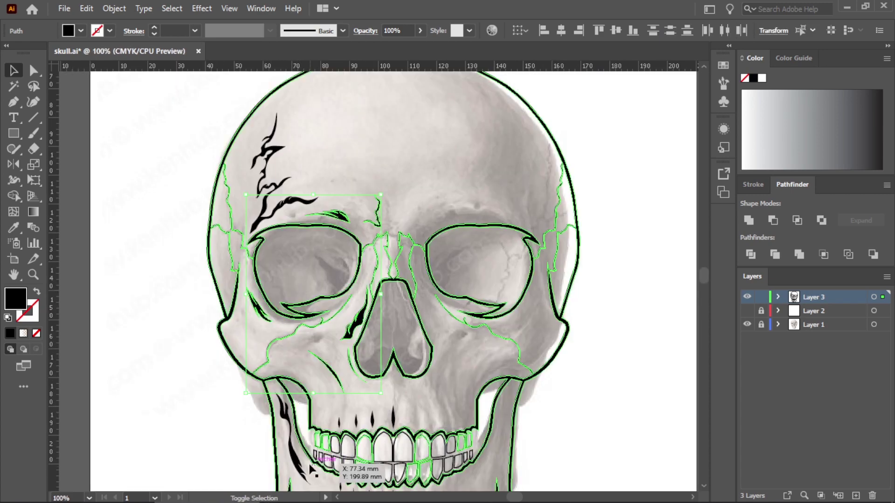
pyautogui.scroll(3, 308, 407)
# Step: Try combining the selected accents into a compound path, then undo it
pyautogui.scroll(-3, 307, 408)
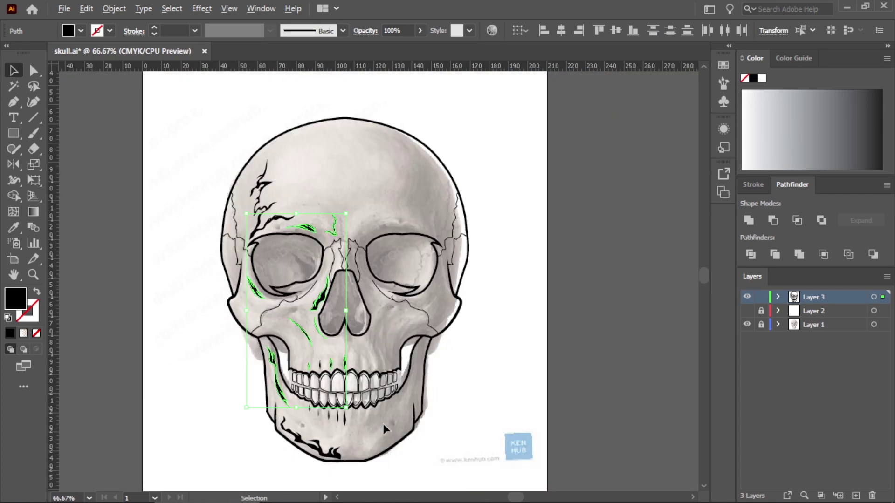
pyautogui.scroll(2, 338, 426)
pyautogui.rightClick(264, 368)
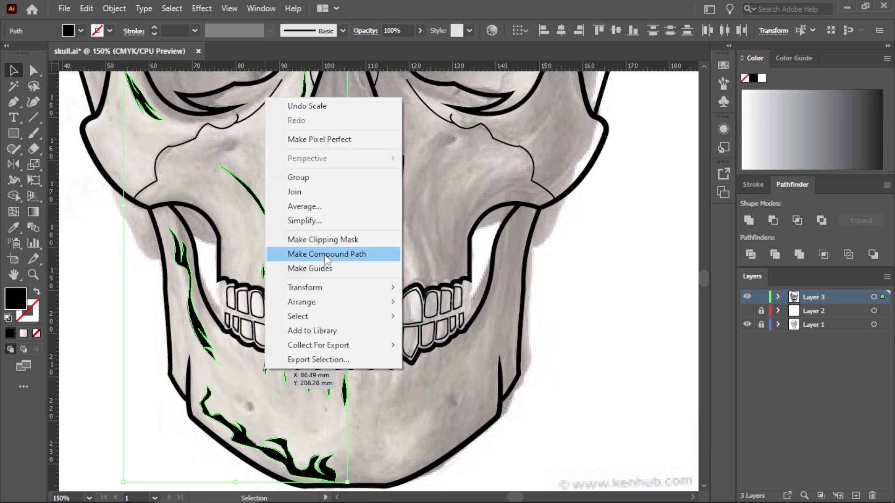
pyautogui.click(328, 252)
pyautogui.scroll(-3, 592, 285)
pyautogui.hotkey('ctrl', 'z')
# Step: Move the mirrored crack accents across onto the skull's right half
pyautogui.scroll(1, 556, 348)
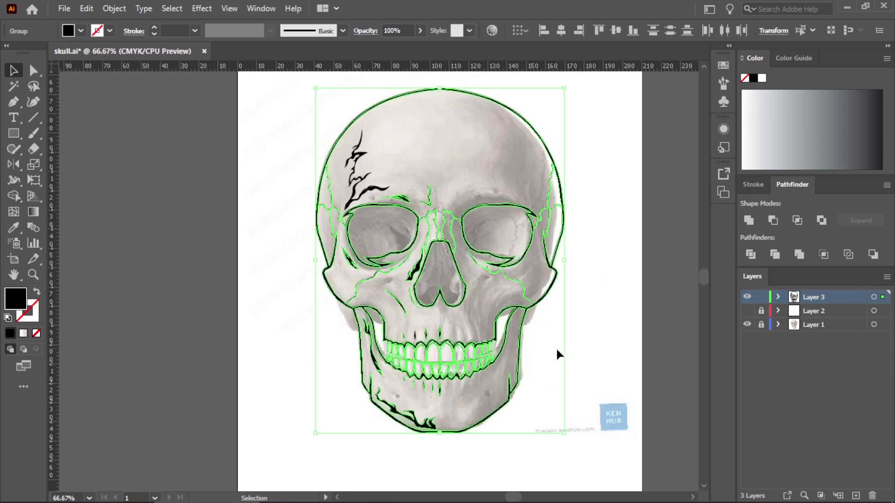
pyautogui.scroll(2, 556, 348)
pyautogui.scroll(-2, 327, 326)
pyautogui.scroll(1, 297, 211)
pyautogui.scroll(-1, 296, 211)
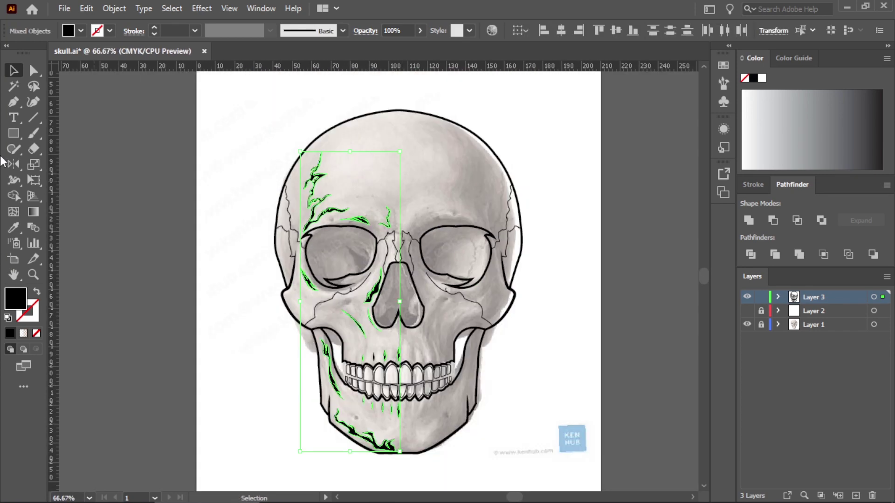
pyautogui.moveTo(296, 210); pyautogui.dragTo(343, 223)
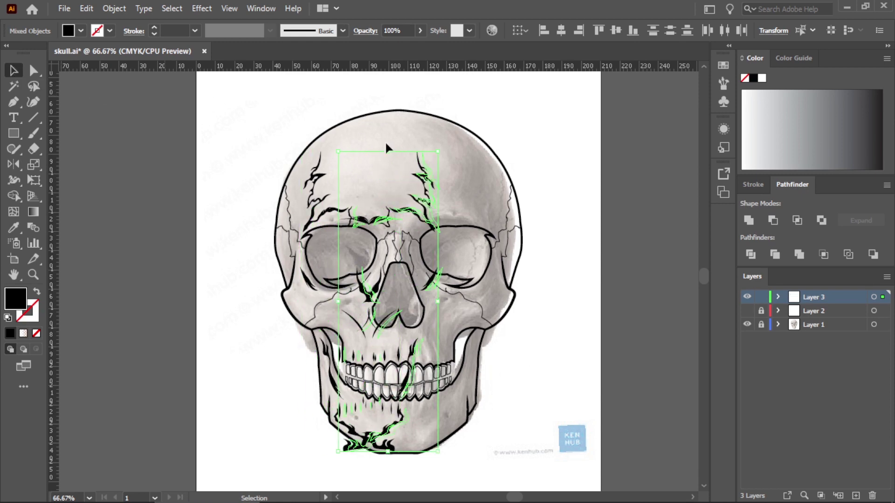
pyautogui.moveTo(407, 205); pyautogui.dragTo(471, 205)
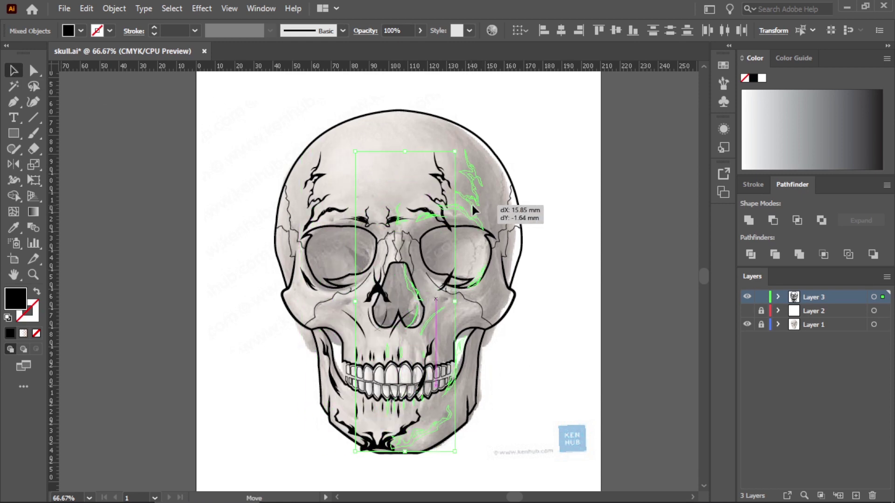
# Step: Select all the skull paths and group them
pyautogui.click(583, 194)
pyautogui.scroll(2, 473, 311)
pyautogui.scroll(-2, 622, 240)
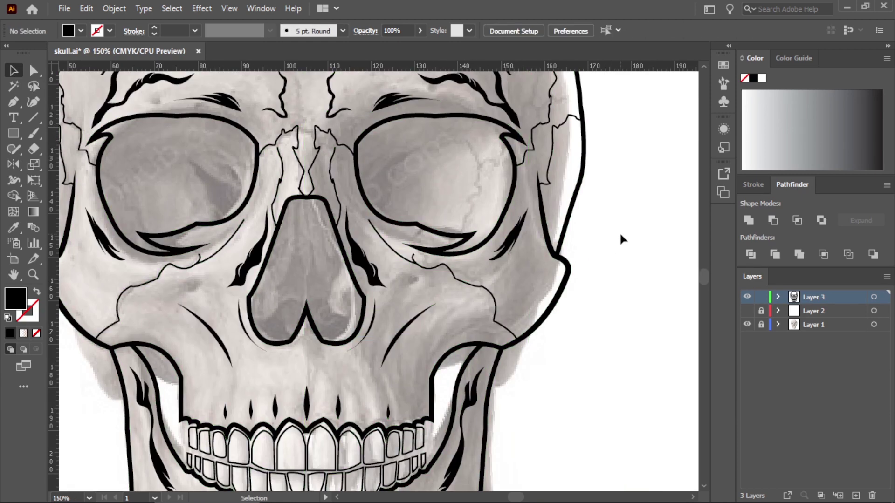
pyautogui.scroll(-1, 600, 314)
pyautogui.hotkey('ctrl', 'a')
pyautogui.scroll(2, 599, 314)
pyautogui.scroll(1, 373, 280)
pyautogui.rightClick(324, 249)
pyautogui.click(373, 347)
# Step: Hide the reference photo layer and group the whole skull line art
pyautogui.rightClick(611, 81)
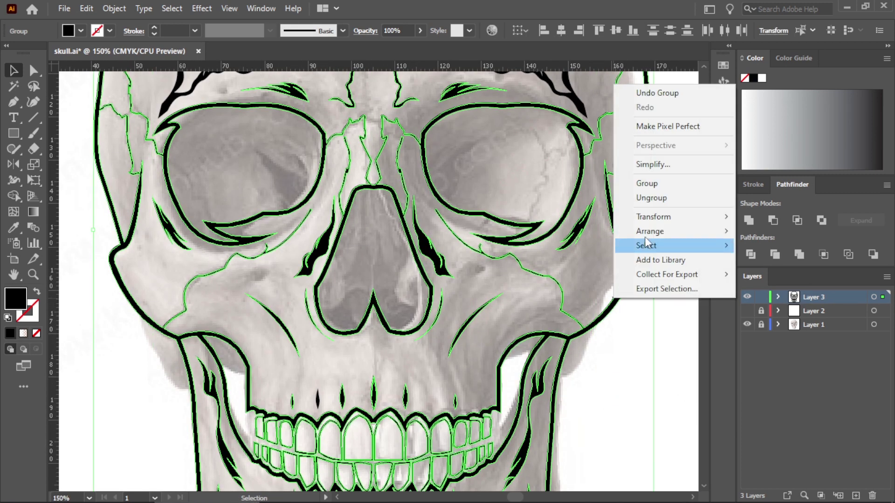
pyautogui.hotkey('ctrl', 'shift', 'a')
pyautogui.click(747, 324)
pyautogui.hotkey('ctrl', '0')
pyautogui.moveTo(629, 462); pyautogui.dragTo(604, 119)
pyautogui.rightClick(604, 120)
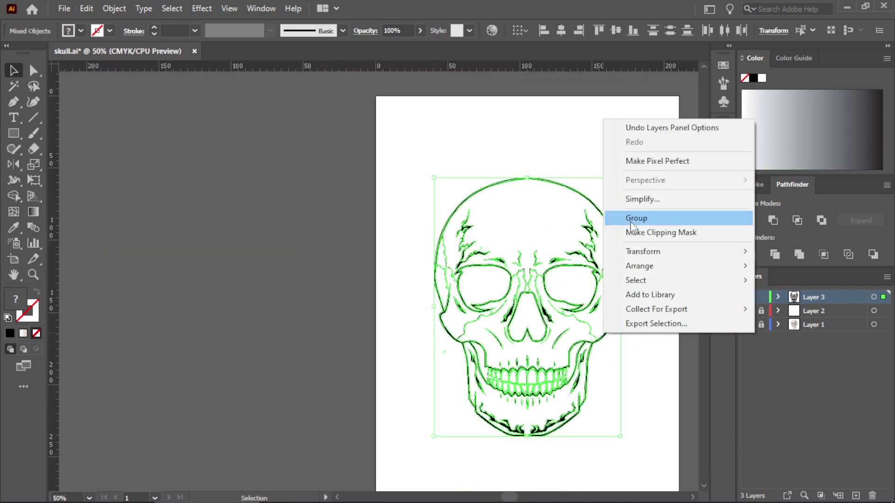
pyautogui.click(630, 220)
# Step: Draw a #464646 dark gray rectangle over the skull and send it to the back
pyautogui.press('m')
pyautogui.moveTo(424, 155); pyautogui.dragTo(636, 448)
pyautogui.press('v')
pyautogui.doubleClick(16, 298)
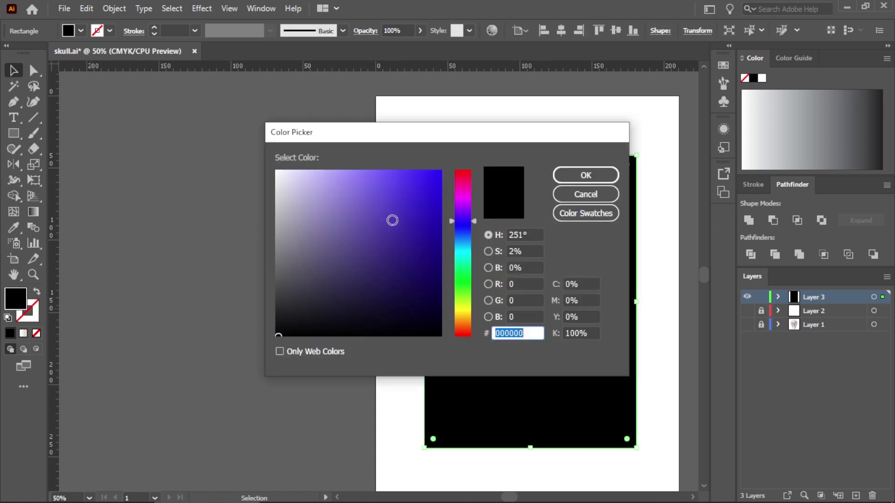
pyautogui.write('464646')
pyautogui.press('Return')
pyautogui.doubleClick(15, 299)
pyautogui.press('Escape')
pyautogui.click(163, 174)
pyautogui.rightClick(562, 197)
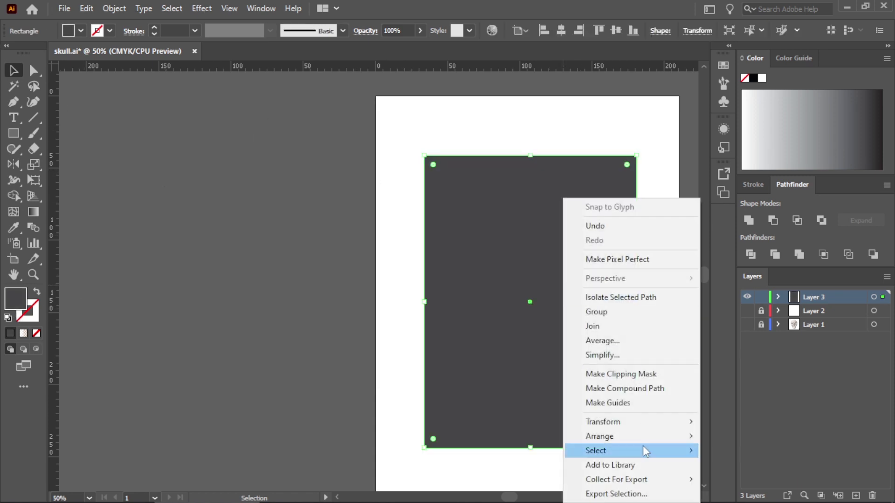
pyautogui.click(737, 410)
# Step: Combine skull and rectangle into a compound path and trim away gray outside the skull outline
pyautogui.hotkey('ctrl', 'a')
pyautogui.rightClick(634, 88)
pyautogui.click(690, 343)
pyautogui.hotkey('ctrl', 'a')
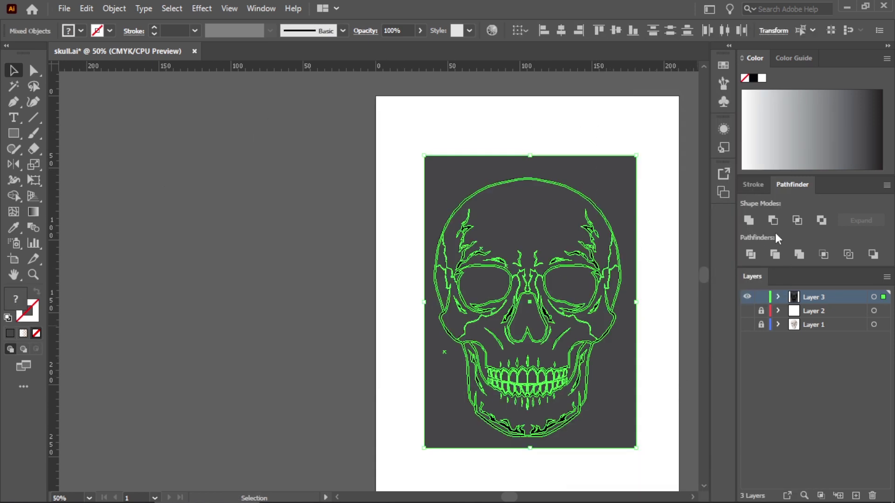
pyautogui.rightClick(598, 204)
pyautogui.click(624, 219)
pyautogui.hotkey('ctrl', '7')
pyautogui.click(635, 387)
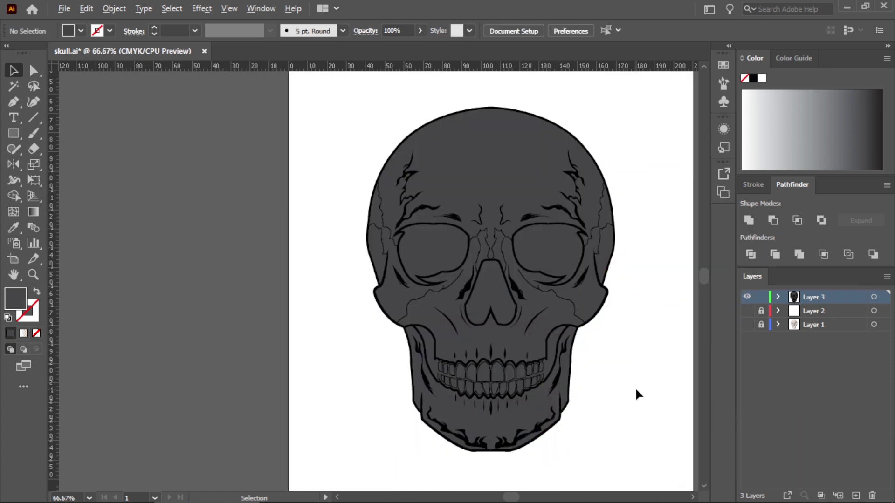
# Step: Draw a #000000 black rectangle and send it behind the skull
pyautogui.moveTo(418, 157); pyautogui.dragTo(644, 455)
pyautogui.hotkey('ctrl', '-')
pyautogui.doubleClick(15, 299)
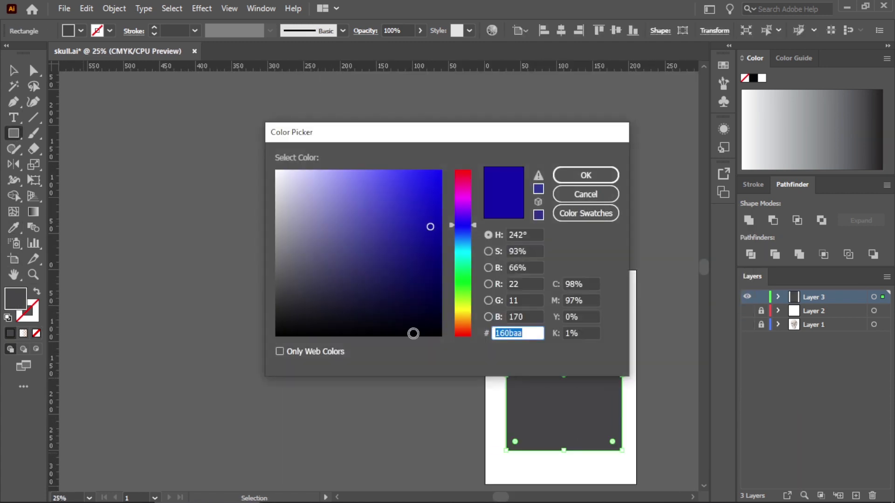
pyautogui.write('000000')
pyautogui.press('Return')
pyautogui.rightClick(550, 327)
pyautogui.click(729, 333)
pyautogui.hotkey('ctrl', '+')
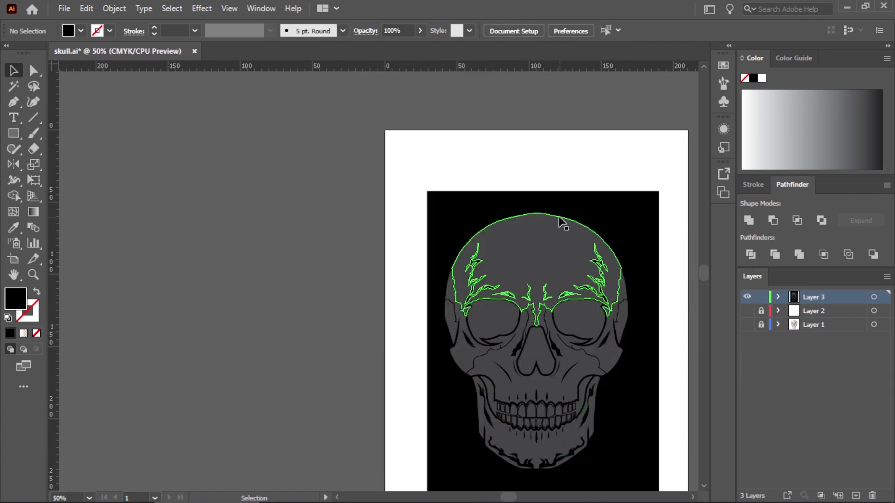
# Step: Stretch the black rectangle to the artboard's top, bottom, left and right edges
pyautogui.moveTo(543, 261); pyautogui.dragTo(544, 140)
pyautogui.hotkey('ctrl', '-')
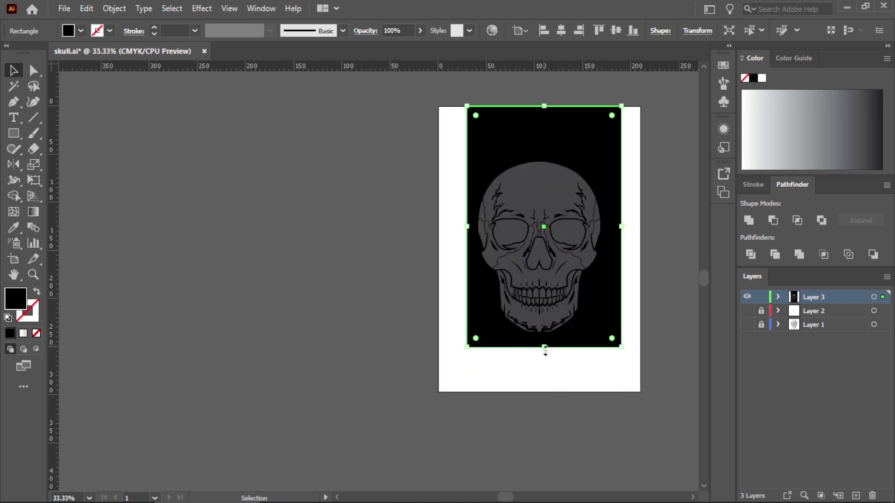
pyautogui.moveTo(544, 347); pyautogui.dragTo(544, 392)
pyautogui.moveTo(621, 249); pyautogui.dragTo(640, 249)
pyautogui.moveTo(468, 249); pyautogui.dragTo(439, 248)
pyautogui.click(381, 248)
# Step: Zoom in on the skull and place the first point of a forehead highlight
pyautogui.hotkey('ctrl', '+')
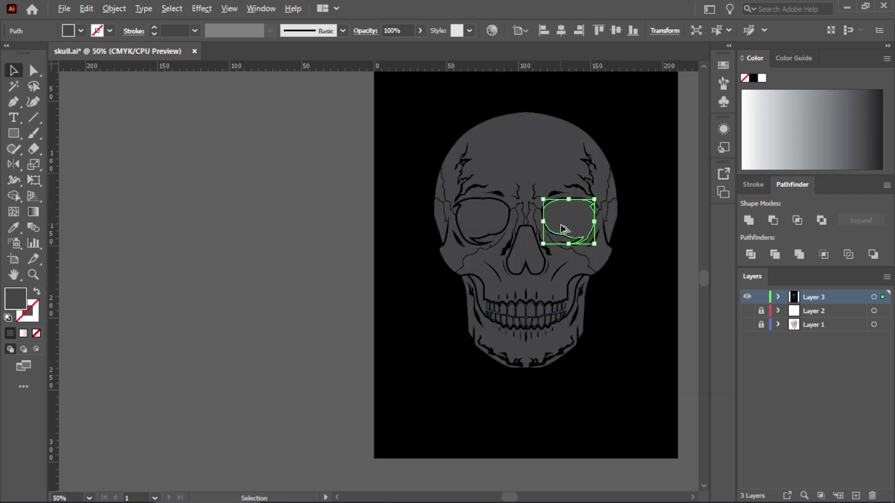
pyautogui.hotkey('ctrl', '+')
pyautogui.hotkey('ctrl', '+')
pyautogui.click(588, 326)
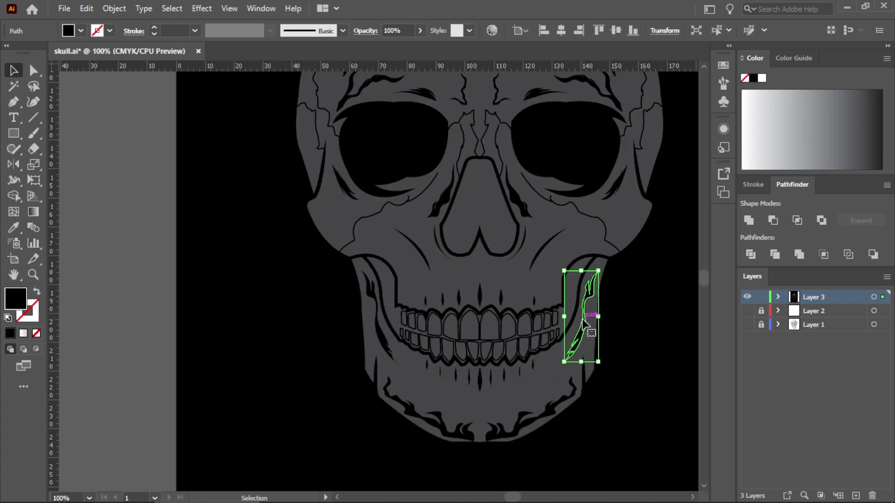
pyautogui.click(314, 299)
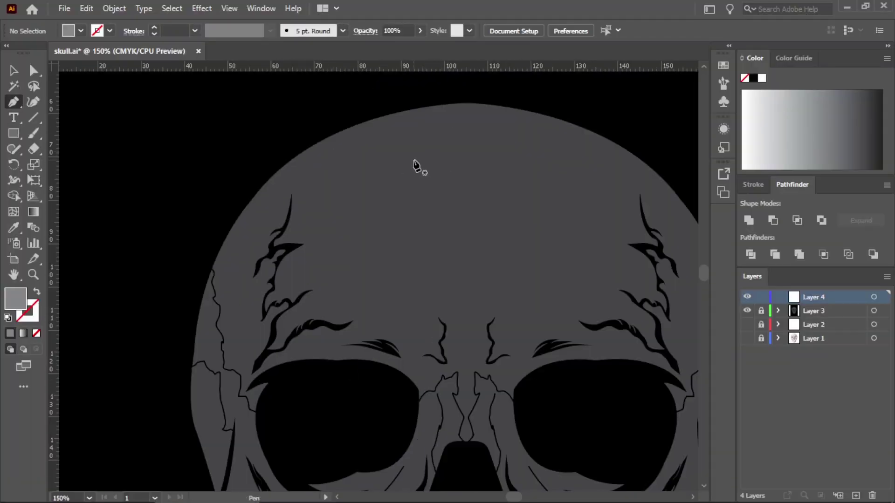
pyautogui.click(431, 152)
# Step: Draw a closed zigzag highlight shape on the skull's upper-left forehead
pyautogui.moveTo(314, 214); pyautogui.dragTo(296, 243)
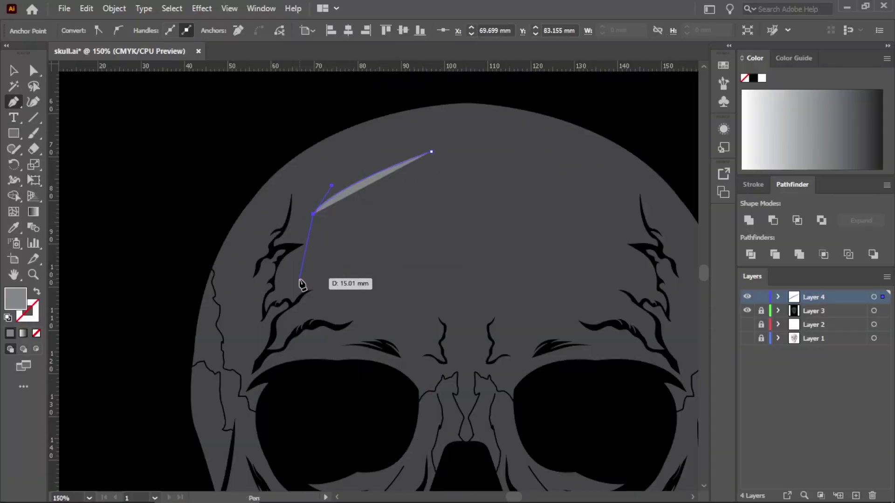
pyautogui.click(333, 229)
pyautogui.click(293, 279)
pyautogui.click(345, 270)
pyautogui.click(298, 312)
pyautogui.click(362, 305)
pyautogui.click(414, 336)
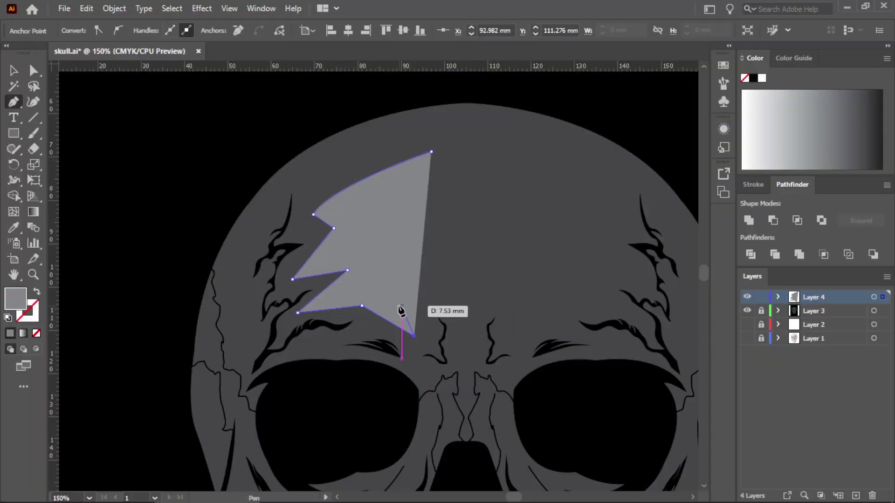
pyautogui.click(383, 270)
pyautogui.click(424, 249)
pyautogui.click(376, 227)
pyautogui.click(429, 213)
pyautogui.click(431, 152)
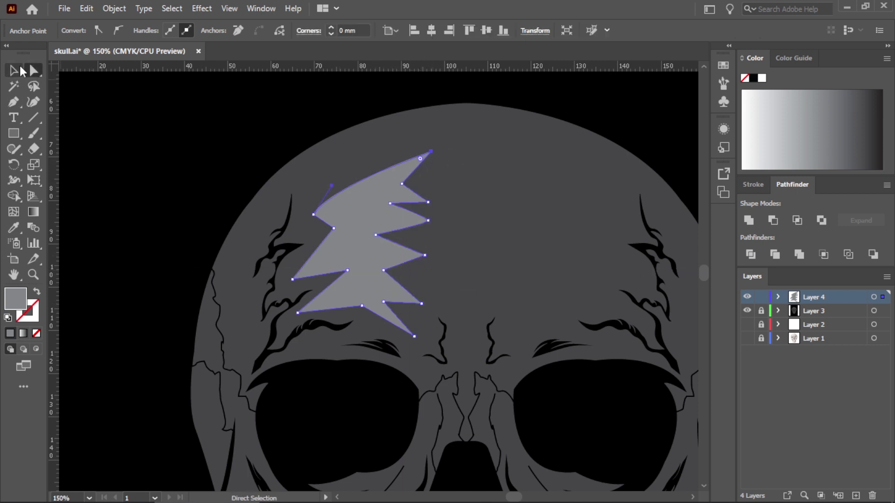
# Step: Rotate the highlight slightly and curve its lower notch and left edge
pyautogui.press('v')
pyautogui.moveTo(437, 135); pyautogui.dragTo(427, 130)
pyautogui.hotkey('shift', '~')
pyautogui.scroll(1, 443, 184)
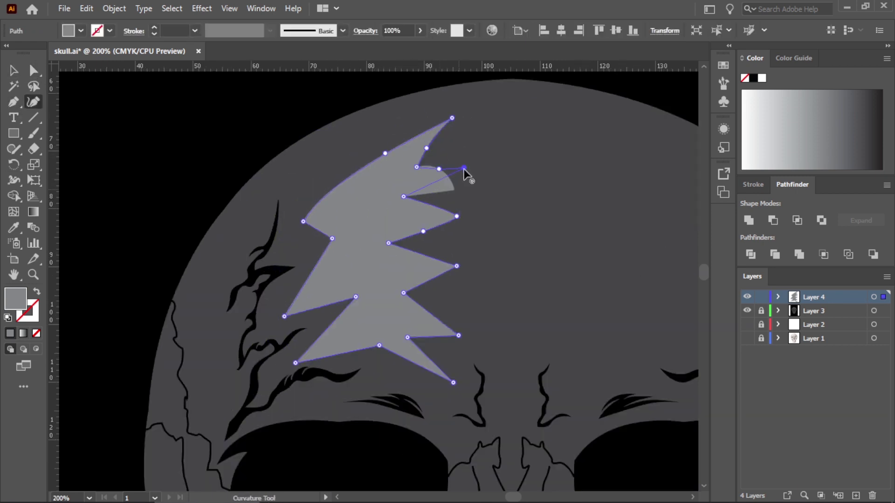
pyautogui.scroll(1, 446, 202)
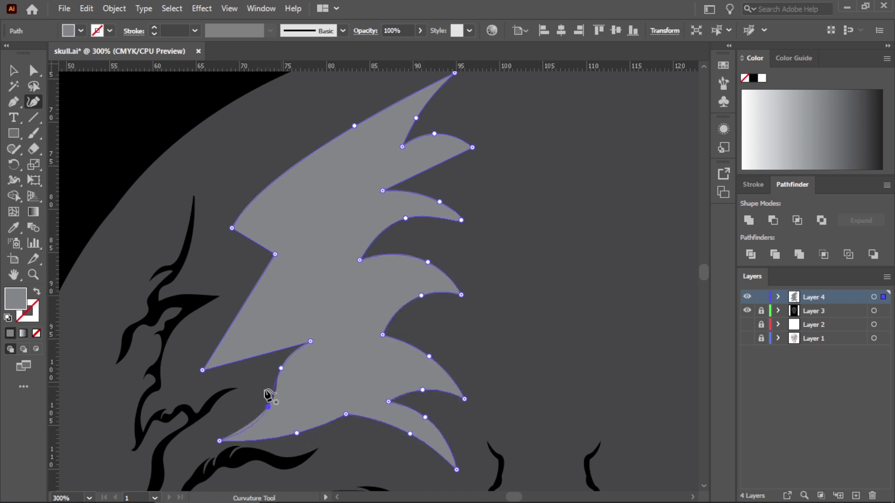
pyautogui.moveTo(241, 348); pyautogui.dragTo(243, 369)
pyautogui.moveTo(231, 325); pyautogui.dragTo(252, 326)
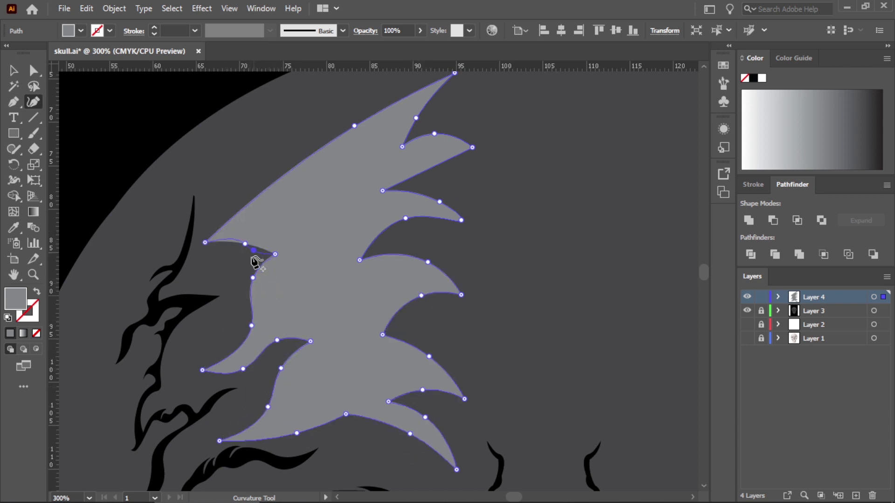
# Step: Deselect, then reselect the flame highlight to refine its curves
pyautogui.scroll(-3, 260, 197)
pyautogui.press('v')
pyautogui.scroll(-2, 332, 238)
pyautogui.click(332, 237)
pyautogui.scroll(2, 359, 292)
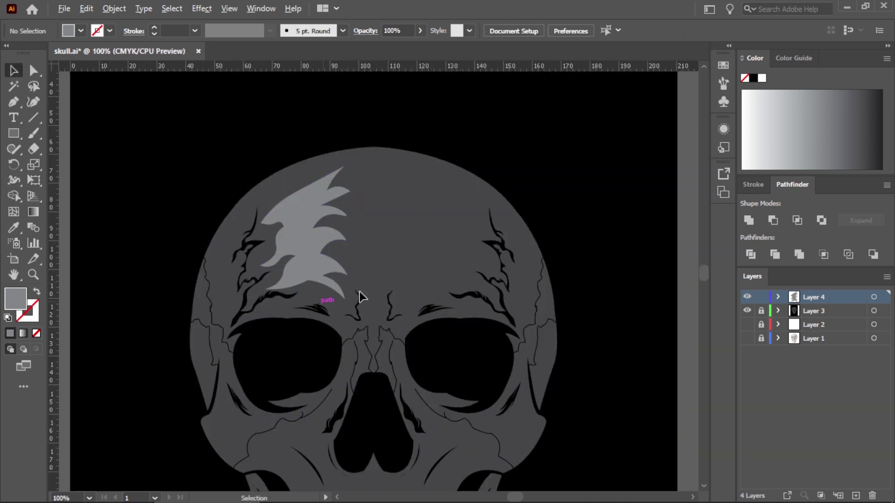
pyautogui.click(33, 102)
pyautogui.click(303, 183)
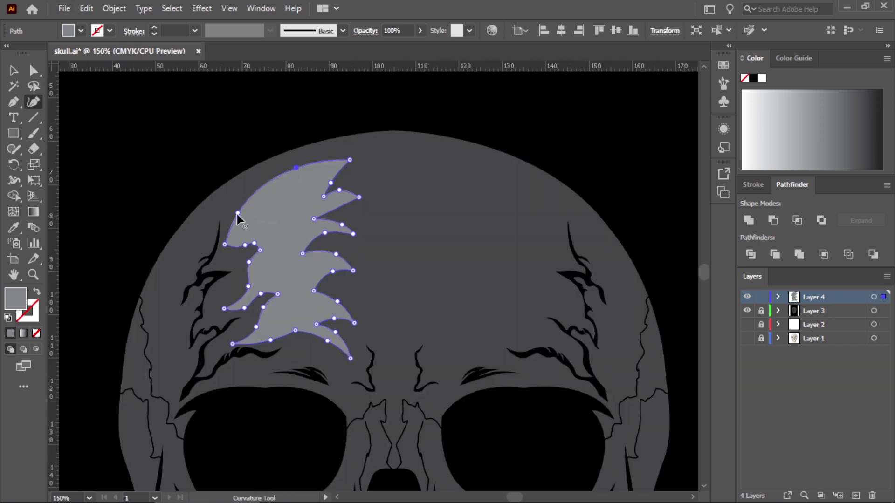
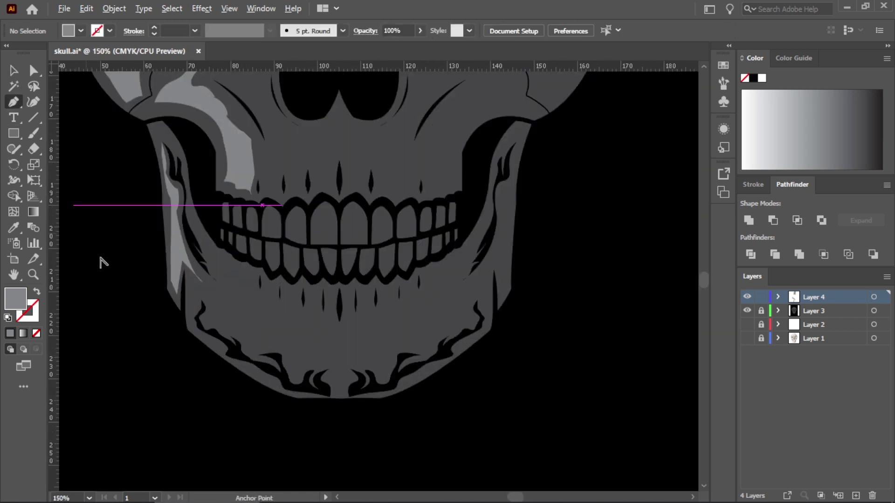
# Step: Close the triangular highlight and add a light-gray highlight along the left jaw beside the teeth
pyautogui.click(212, 283)
pyautogui.click(323, 370)
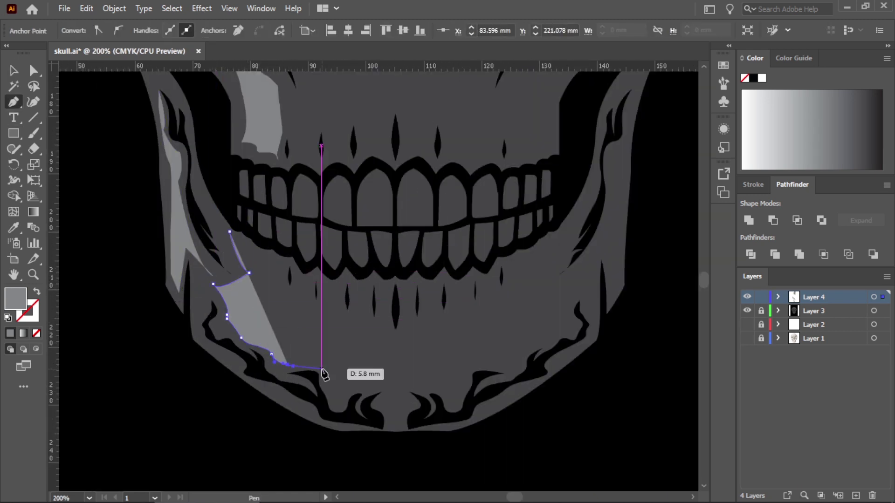
pyautogui.click(372, 371)
pyautogui.click(292, 307)
pyautogui.click(278, 283)
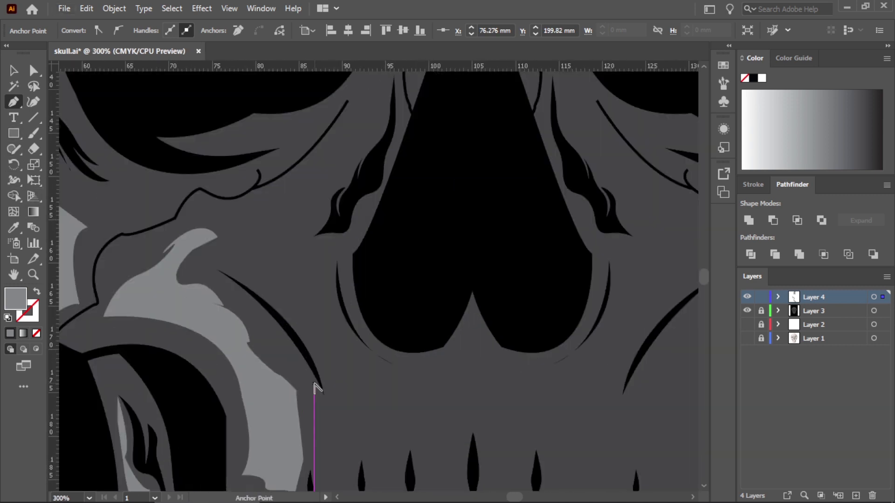
# Step: Draw a curved light-gray highlight beside the nose cavity and deselect it
pyautogui.click(278, 245)
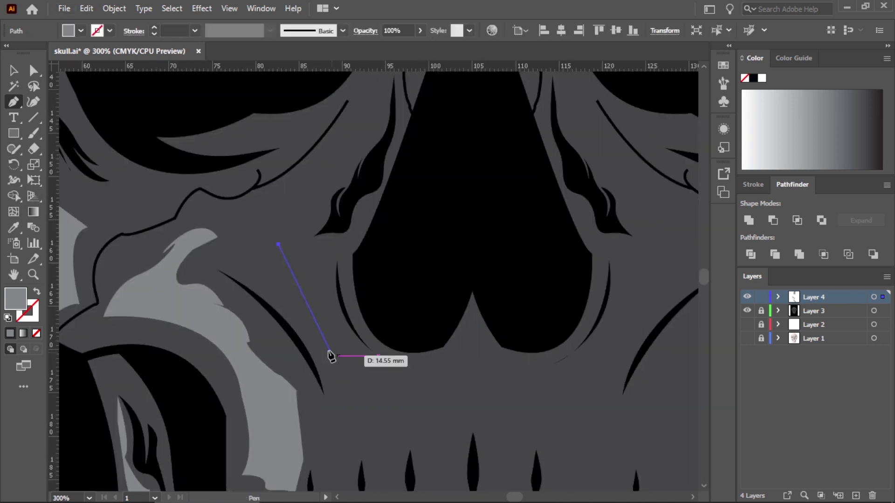
pyautogui.moveTo(278, 244); pyautogui.dragTo(239, 244)
pyautogui.press('v')
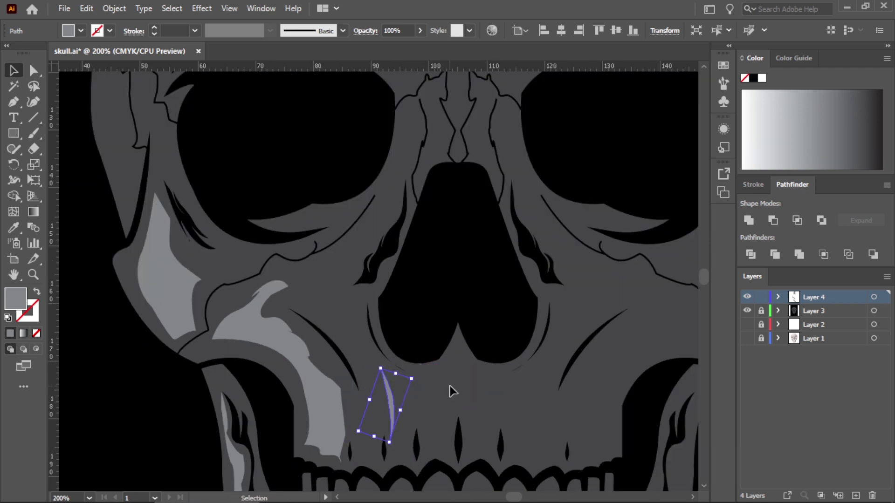
pyautogui.click(450, 386)
pyautogui.keyDown('alt'); pyautogui.scroll(-2, 462, 398); pyautogui.keyUp('alt')
pyautogui.keyDown('alt'); pyautogui.scroll(3, 463, 398); pyautogui.keyUp('alt')
# Step: Pen two more curved light-gray highlights tracing the nose cavity's edge
pyautogui.press('p')
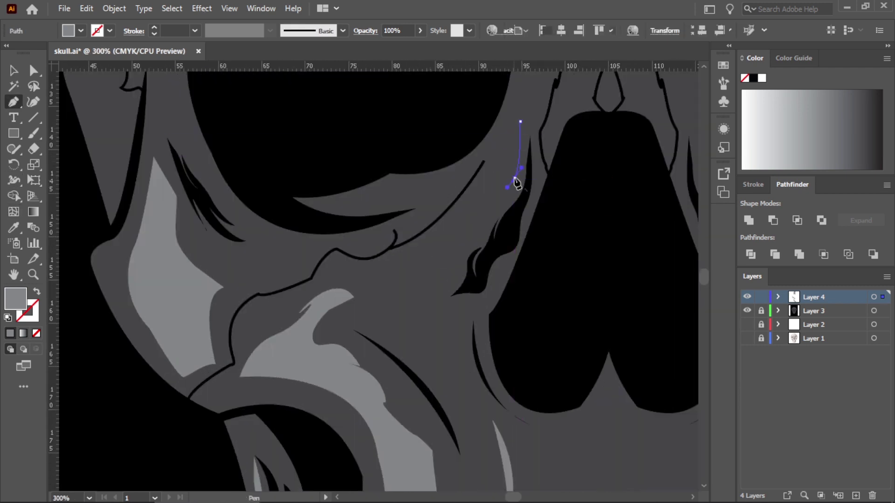
pyautogui.moveTo(488, 227); pyautogui.dragTo(490, 232)
pyautogui.moveTo(472, 313); pyautogui.dragTo(464, 376)
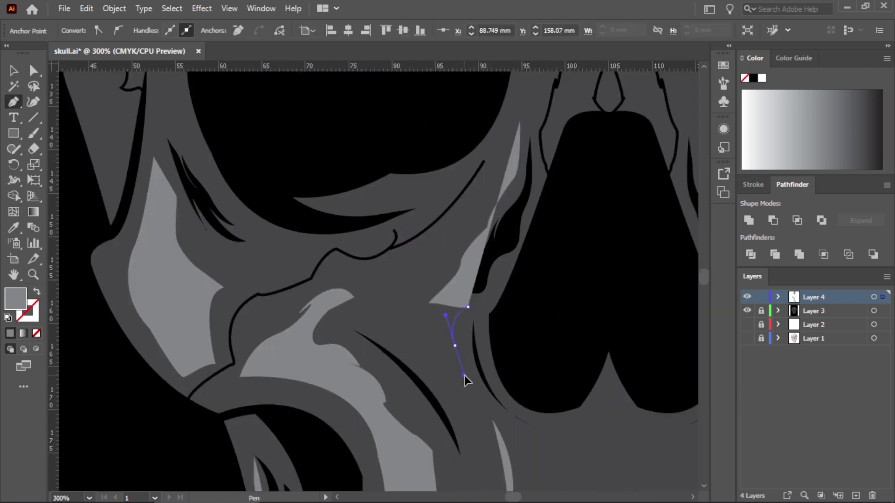
pyautogui.moveTo(357, 317); pyautogui.dragTo(388, 287)
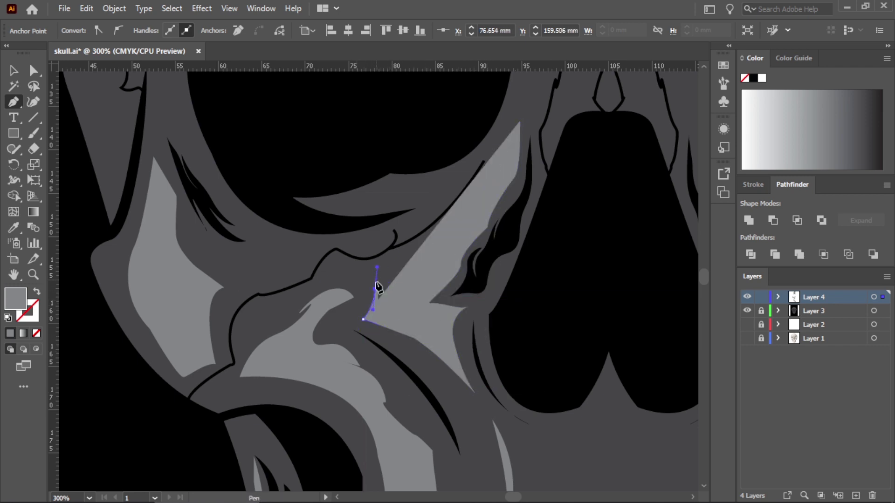
pyautogui.click(432, 246)
pyautogui.click(505, 160)
pyautogui.hotkey('ctrl', '0')
# Step: Draw and close a light-gray highlight filling the area under the left eye socket
pyautogui.press('v')
pyautogui.click(353, 220)
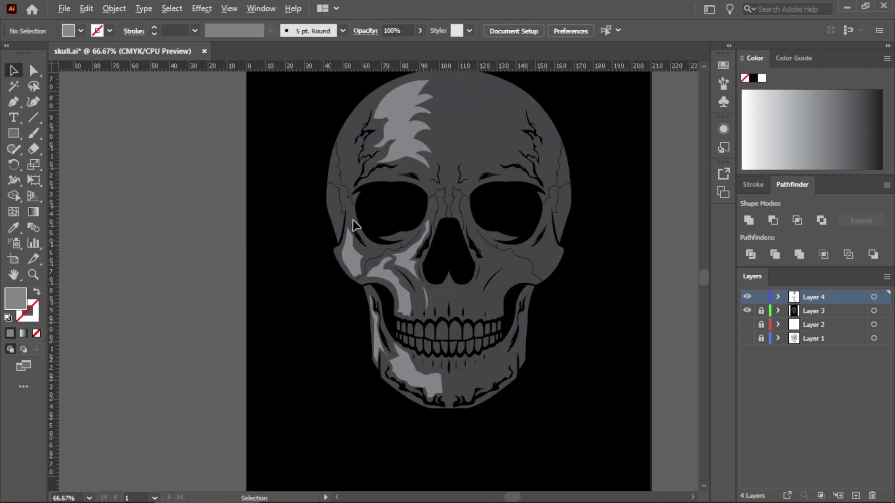
pyautogui.scroll(5, 354, 220)
pyautogui.press('p')
pyautogui.click(212, 205)
pyautogui.moveTo(354, 163)
pyautogui.mouseDown()
pyautogui.moveTo(321, 197)
pyautogui.moveTo(393, 212)
pyautogui.moveTo(359, 204)
pyautogui.mouseUp()
pyautogui.click(493, 148)
pyautogui.click(213, 206)
pyautogui.hotkey('ctrl', '1')
# Step: Add curved points along the lower edge and nudge an anchor to refine the highlight
pyautogui.keyDown('ctrl'); pyautogui.click(124, 266); pyautogui.keyUp('ctrl')
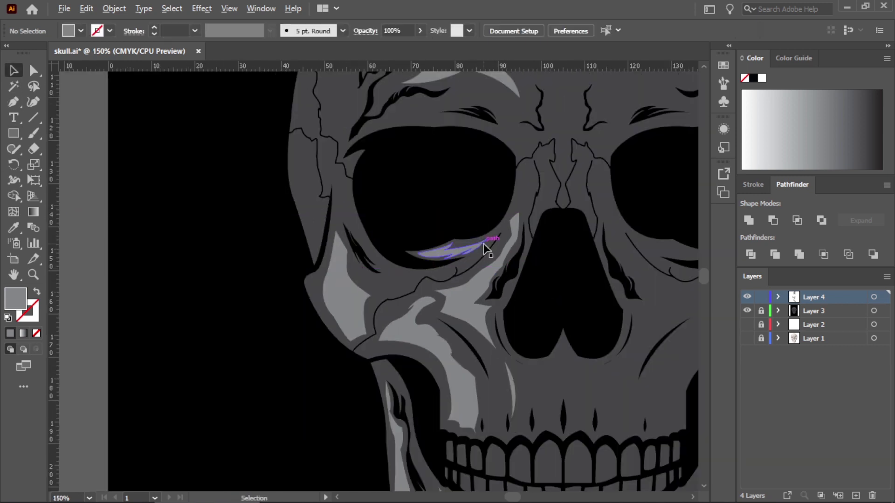
pyautogui.scroll(4, 321, 282)
pyautogui.moveTo(341, 248); pyautogui.dragTo(335, 246)
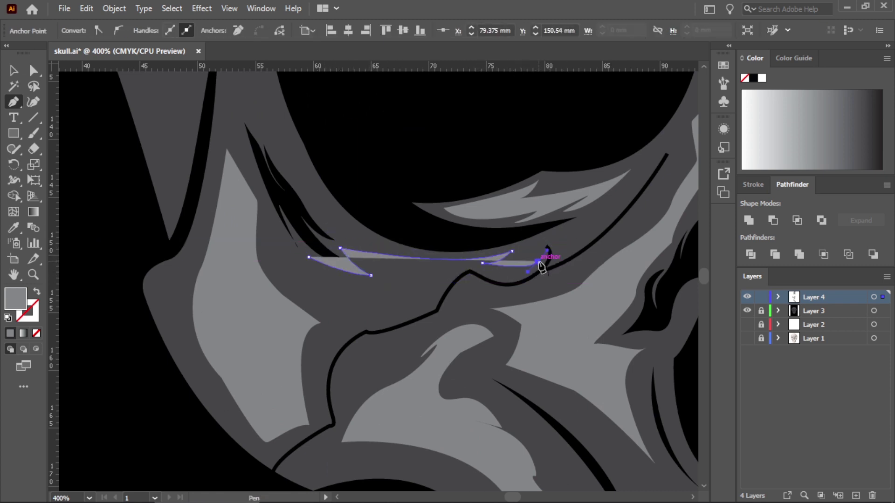
pyautogui.moveTo(378, 323); pyautogui.dragTo(388, 332)
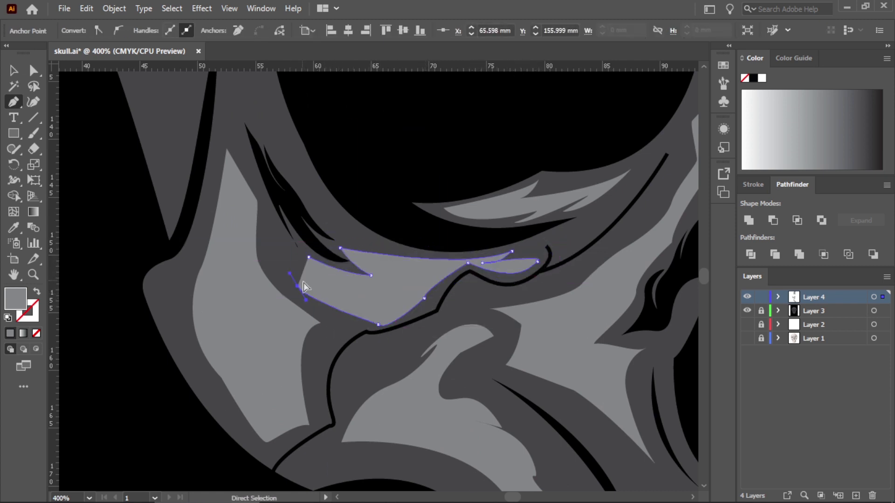
pyautogui.moveTo(303, 285); pyautogui.dragTo(276, 274)
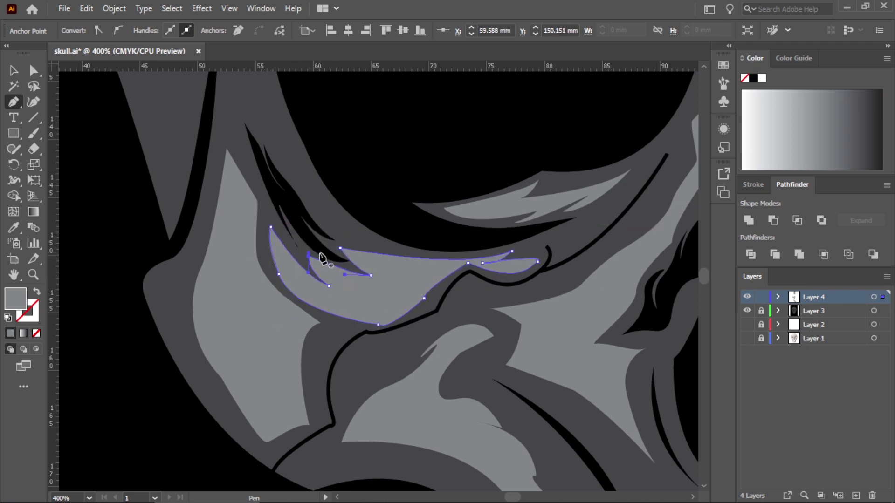
pyautogui.hotkey('ctrl', '-')
pyautogui.keyDown('ctrl'); pyautogui.click(108, 135); pyautogui.keyUp('ctrl')
pyautogui.hotkey('ctrl', '0')
# Step: Continue the open path with smooth and spiky feather points along the eye rim
pyautogui.scroll(5, 300, 236)
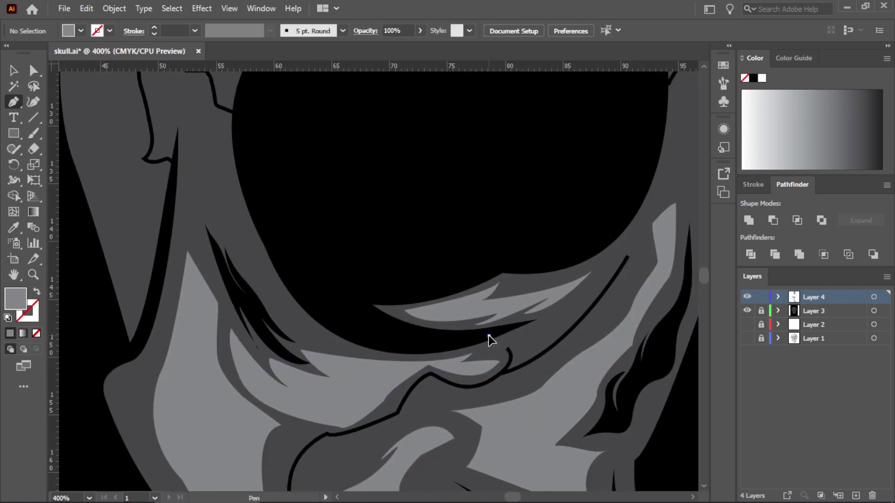
pyautogui.scroll(2, 423, 336)
pyautogui.click(505, 350)
pyautogui.moveTo(243, 303)
pyautogui.mouseDown()
pyautogui.moveTo(163, 246)
pyautogui.moveTo(168, 238)
pyautogui.mouseUp()
pyautogui.click(227, 273)
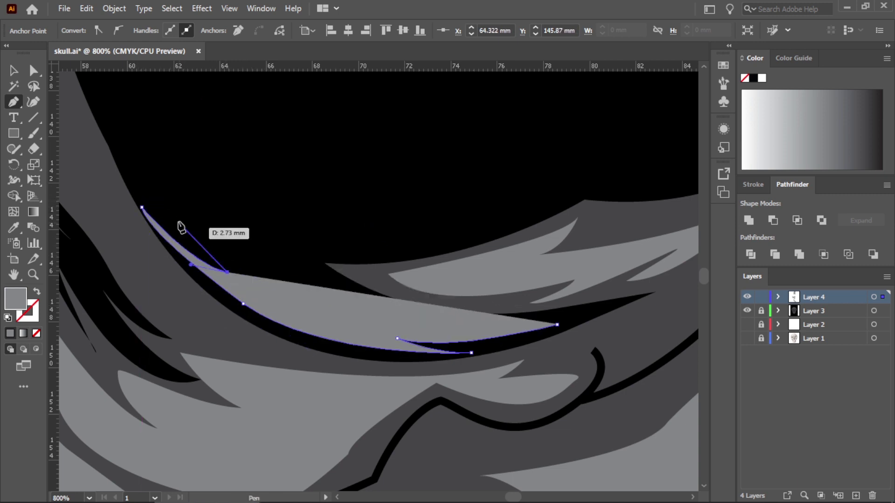
pyautogui.moveTo(306, 284); pyautogui.dragTo(268, 289)
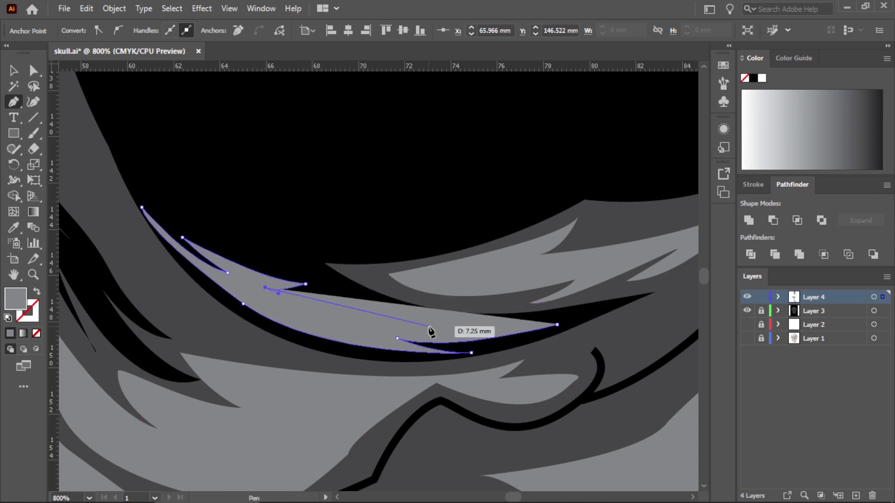
pyautogui.moveTo(368, 316); pyautogui.dragTo(390, 317)
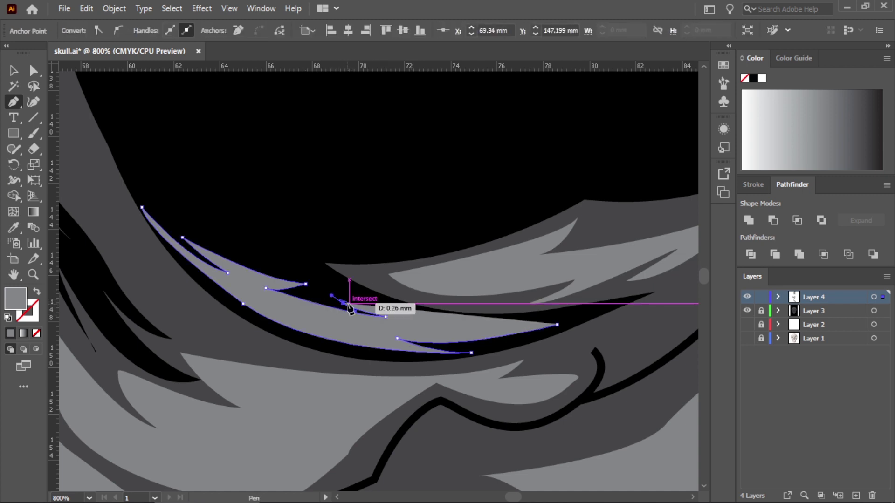
# Step: Start a feathered highlight inside the eye socket, tracing the lower rim to the feather tip
pyautogui.hotkey('ctrl', '-')
pyautogui.hotkey('ctrl', '0')
pyautogui.keyDown('alt'); pyautogui.scroll(5, 243, 261); pyautogui.keyUp('alt')
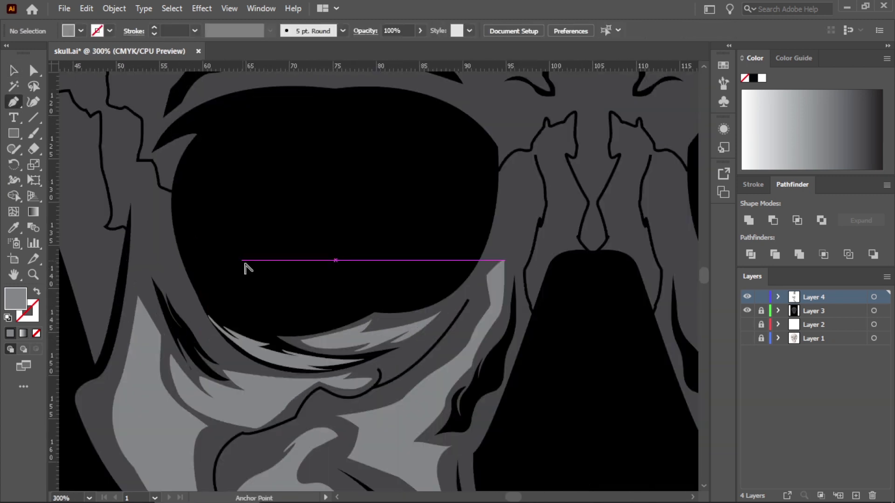
pyautogui.click(170, 254)
pyautogui.moveTo(246, 335); pyautogui.dragTo(210, 329)
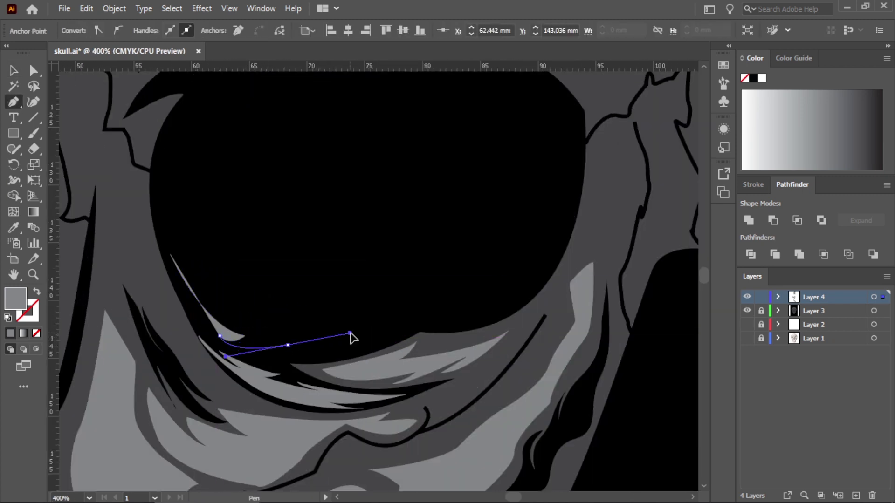
pyautogui.moveTo(335, 338); pyautogui.dragTo(397, 328)
pyautogui.click(445, 309)
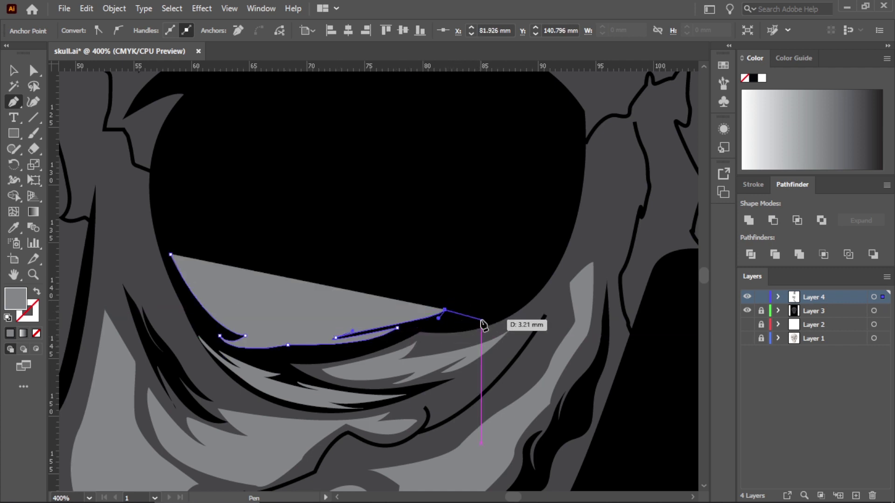
pyautogui.keyDown('alt'); pyautogui.scroll(3, 430, 330); pyautogui.keyUp('alt')
pyautogui.click(415, 318)
pyautogui.click(544, 291)
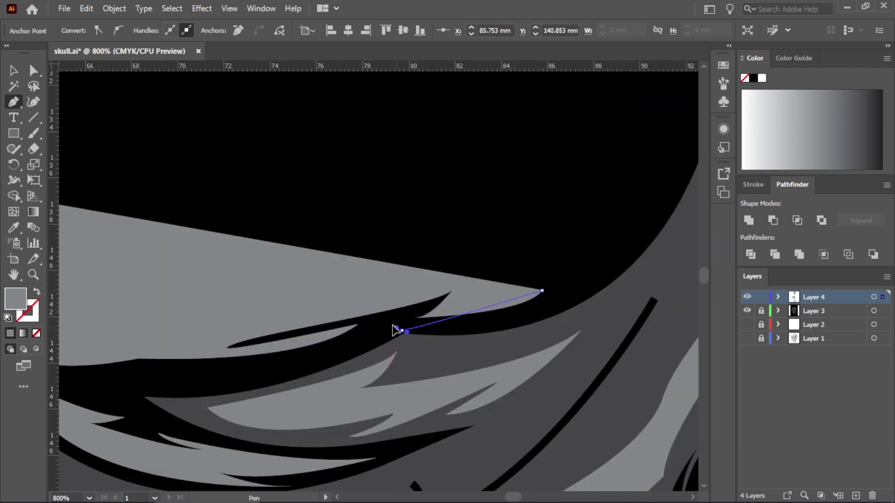
pyautogui.moveTo(400, 327); pyautogui.dragTo(320, 363)
pyautogui.keyDown('alt'); pyautogui.scroll(-3, 294, 378); pyautogui.keyUp('alt')
# Step: Shape the remaining feather spikes, close the rim highlight at its start, and deselect it
pyautogui.moveTo(234, 376)
pyautogui.mouseDown()
pyautogui.moveTo(238, 385)
pyautogui.moveTo(152, 391)
pyautogui.moveTo(121, 370)
pyautogui.mouseUp()
pyautogui.keyDown('alt'); pyautogui.scroll(3, 238, 385); pyautogui.keyUp('alt')
pyautogui.keyDown('alt'); pyautogui.scroll(3, 121, 371); pyautogui.keyUp('alt')
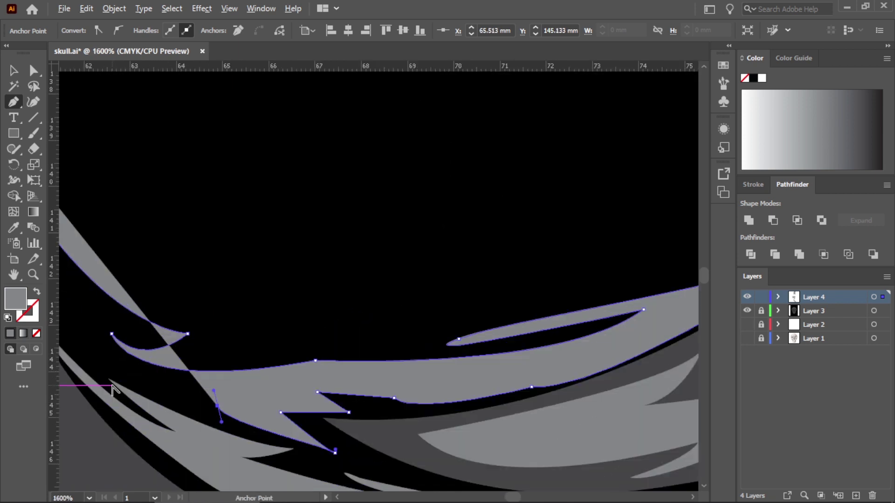
pyautogui.moveTo(246, 424); pyautogui.dragTo(253, 444)
pyautogui.keyDown('alt'); pyautogui.scroll(-2, 101, 369); pyautogui.keyUp('alt')
pyautogui.keyDown('alt'); pyautogui.scroll(2, 93, 326); pyautogui.keyUp('alt')
pyautogui.moveTo(97, 318); pyautogui.dragTo(117, 335)
pyautogui.keyDown('alt'); pyautogui.scroll(-2, 116, 335); pyautogui.keyUp('alt')
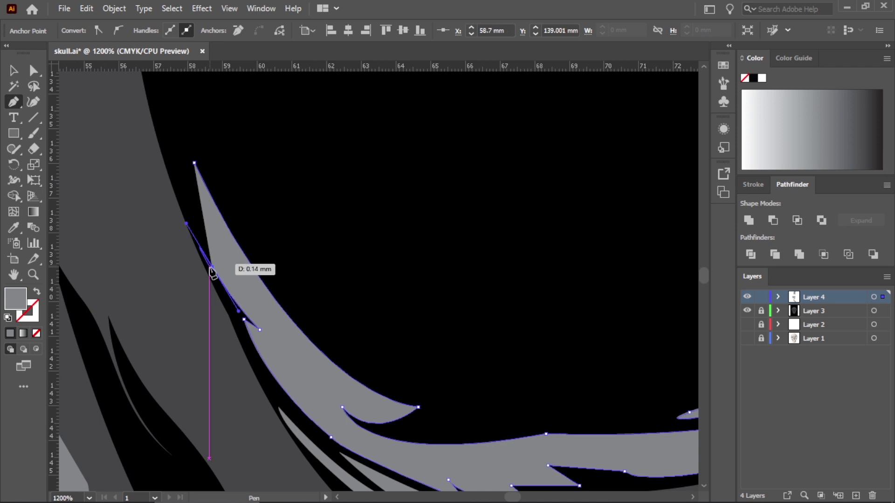
pyautogui.click(193, 162)
pyautogui.press('v')
pyautogui.keyDown('alt'); pyautogui.scroll(-3, 103, 116); pyautogui.keyUp('alt')
pyautogui.click(104, 116)
pyautogui.keyDown('alt'); pyautogui.scroll(2, 327, 279); pyautogui.keyUp('alt')
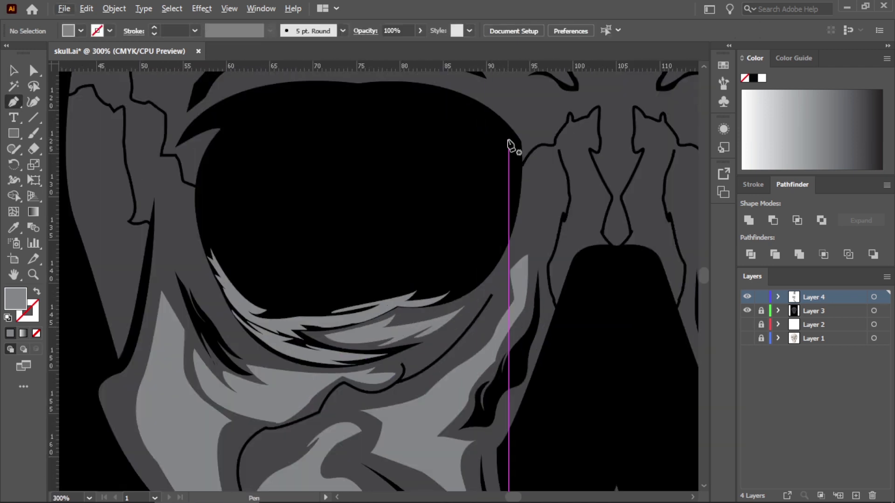
pyautogui.keyDown('alt'); pyautogui.scroll(2, 510, 145); pyautogui.keyUp('alt')
# Step: Draw a closed spiky light-gray sliver along the eye socket's right edge
pyautogui.click(518, 155)
pyautogui.moveTo(504, 308); pyautogui.dragTo(515, 312)
pyautogui.moveTo(463, 405); pyautogui.dragTo(471, 376)
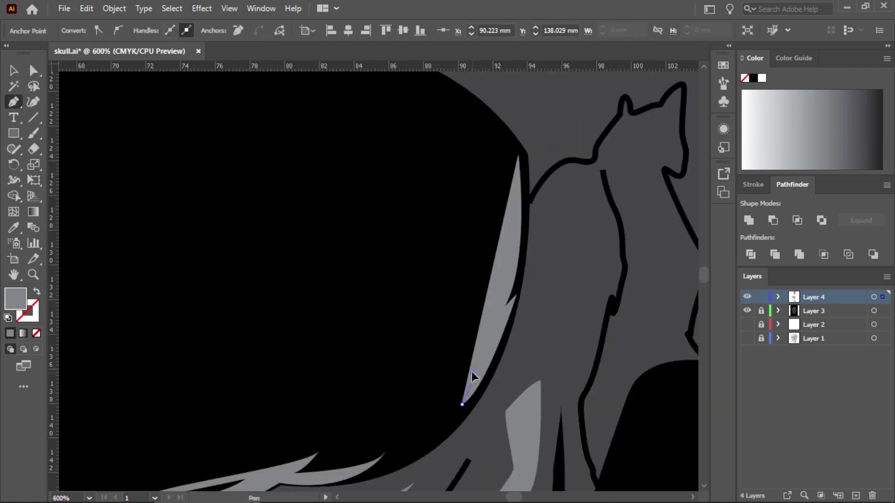
pyautogui.click(347, 460)
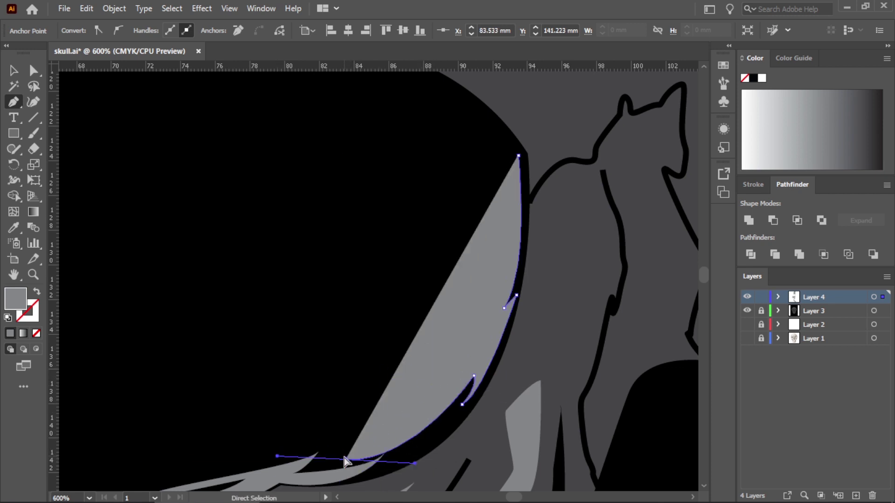
pyautogui.moveTo(421, 415)
pyautogui.mouseDown()
pyautogui.moveTo(474, 340)
pyautogui.moveTo(480, 371)
pyautogui.mouseUp()
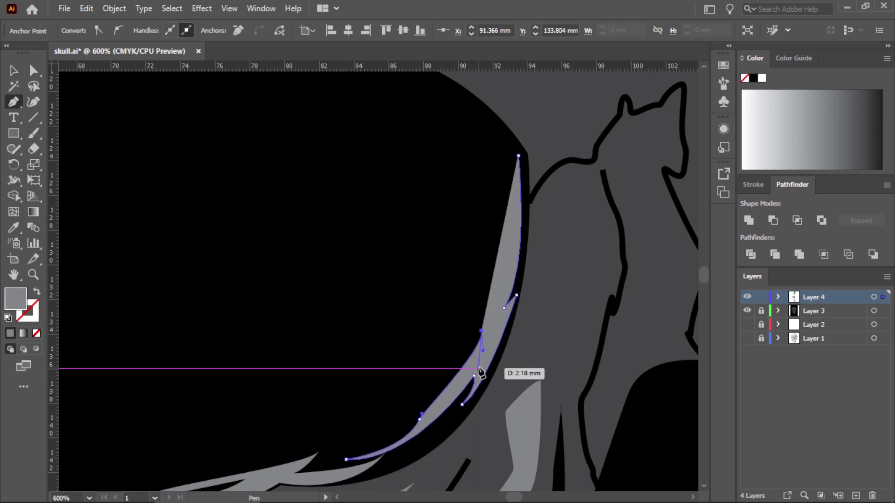
pyautogui.scroll(1, 497, 328)
pyautogui.moveTo(450, 314); pyautogui.dragTo(464, 320)
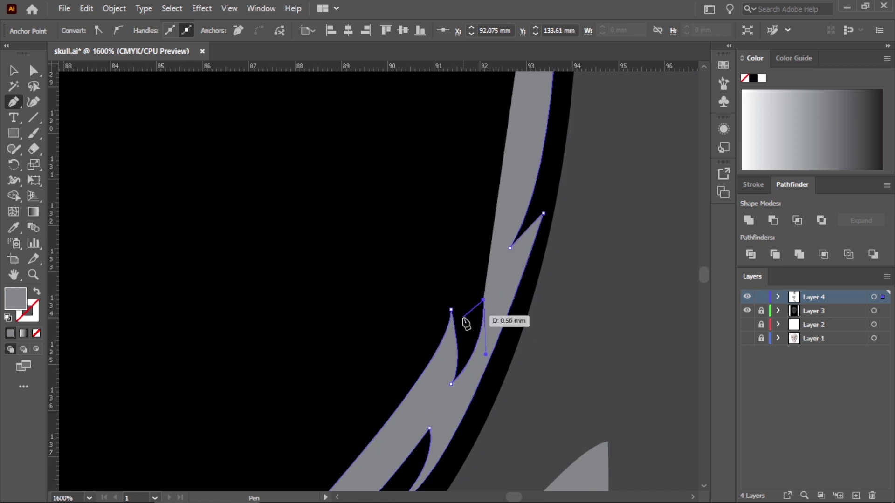
pyautogui.click(496, 230)
pyautogui.scroll(-2, 517, 150)
pyautogui.click(517, 150)
pyautogui.scroll(-3, 517, 150)
# Step: Pen a curved light-gray highlight along the left eye socket's upper rim
pyautogui.press('v')
pyautogui.click(340, 260)
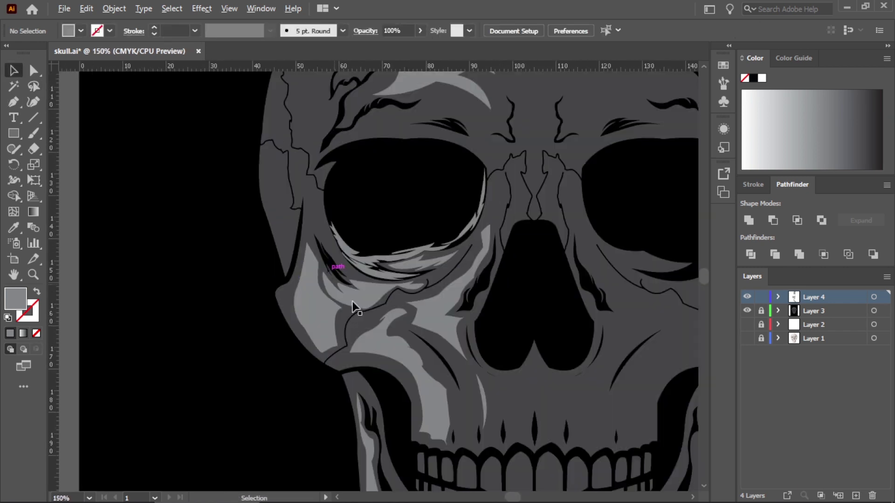
pyautogui.scroll(3, 351, 256)
pyautogui.scroll(-2, 365, 326)
pyautogui.scroll(-3, 365, 326)
pyautogui.scroll(2, 210, 140)
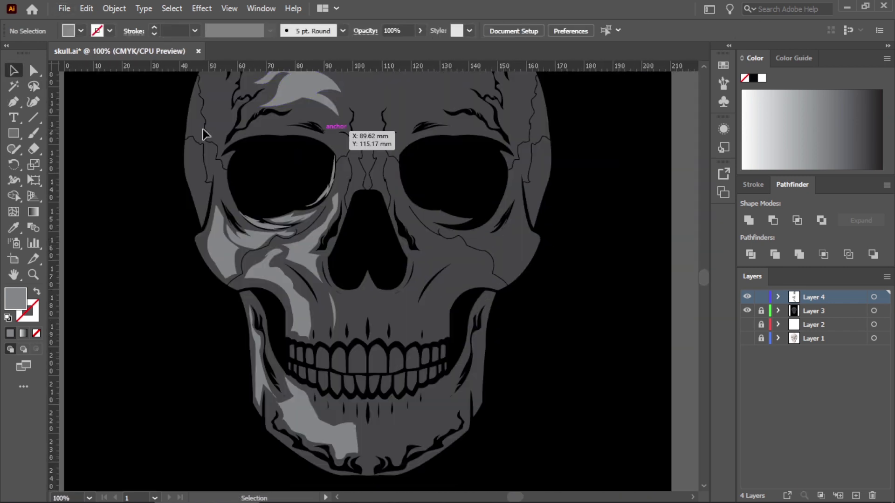
pyautogui.scroll(3, 317, 223)
pyautogui.press('p')
pyautogui.click(248, 226)
pyautogui.moveTo(392, 133); pyautogui.dragTo(565, 130)
pyautogui.click(587, 130)
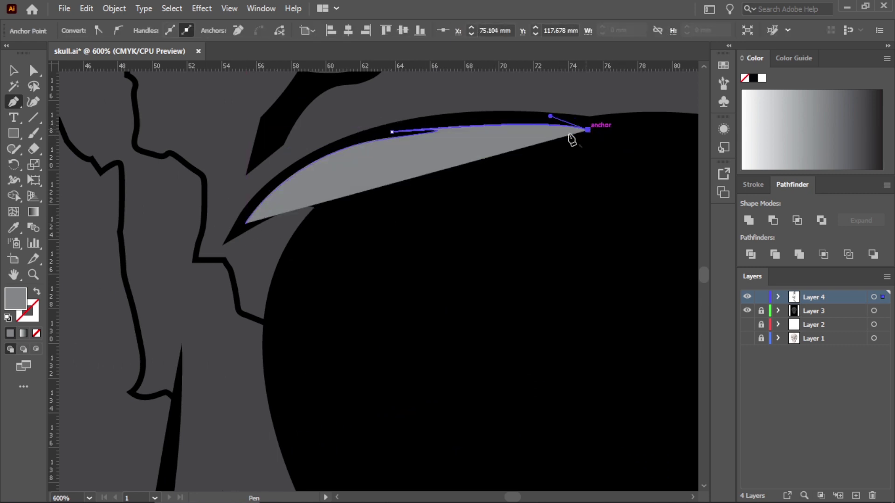
pyautogui.click(466, 148)
pyautogui.click(550, 146)
pyautogui.moveTo(371, 175); pyautogui.dragTo(378, 167)
# Step: Reshape the rim highlight's lower edge with the Curvature tool, then deselect it
pyautogui.hotkey('shift', '`')
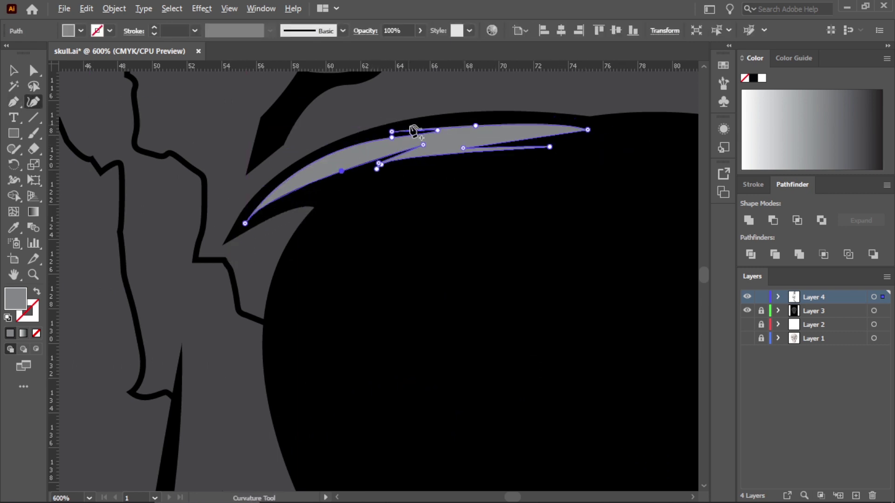
pyautogui.scroll(2, 431, 125)
pyautogui.moveTo(566, 176); pyautogui.dragTo(352, 205)
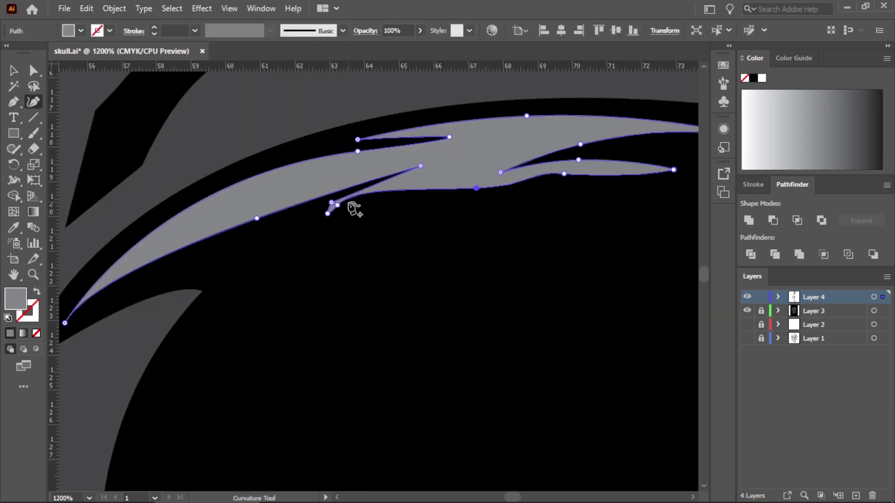
pyautogui.scroll(2, 376, 197)
pyautogui.scroll(-5, 359, 167)
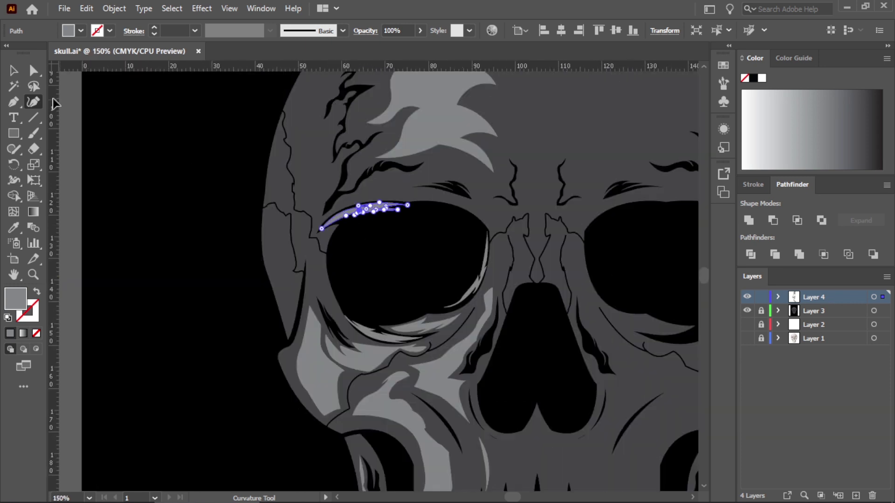
pyautogui.press('v')
pyautogui.hotkey('ctrl', 'shift', 'a')
pyautogui.hotkey('ctrl', '1')
# Step: Draw and close a long jagged light-gray highlight down the left temple beside the crack
pyautogui.press('p')
pyautogui.scroll(3, 230, 100)
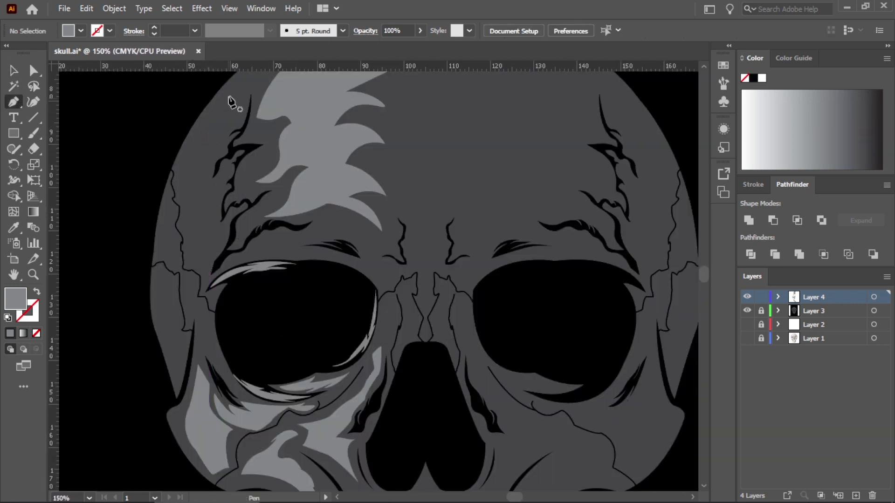
pyautogui.click(248, 87)
pyautogui.click(244, 143)
pyautogui.click(193, 198)
pyautogui.moveTo(222, 174); pyautogui.dragTo(223, 190)
pyautogui.moveTo(189, 243); pyautogui.dragTo(189, 274)
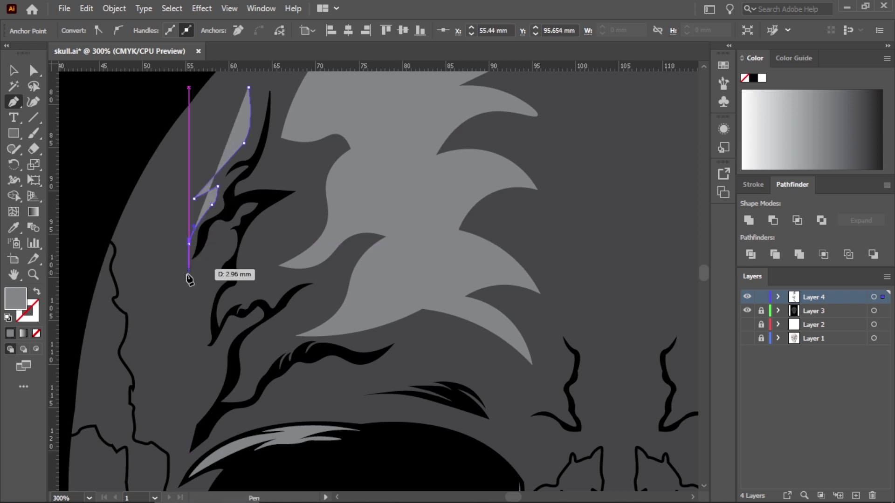
pyautogui.click(179, 273)
pyautogui.moveTo(214, 244); pyautogui.dragTo(225, 249)
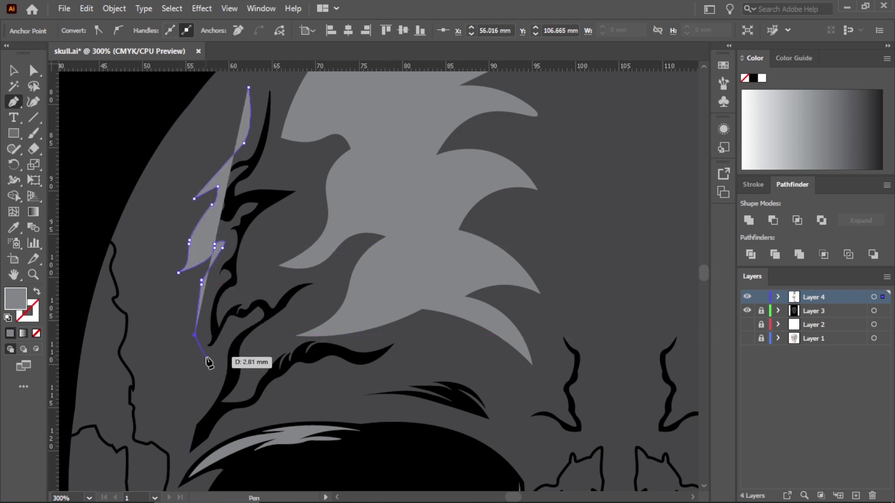
pyautogui.moveTo(209, 362); pyautogui.dragTo(196, 394)
pyautogui.moveTo(182, 445)
pyautogui.mouseDown()
pyautogui.moveTo(153, 424)
pyautogui.moveTo(158, 402)
pyautogui.mouseUp()
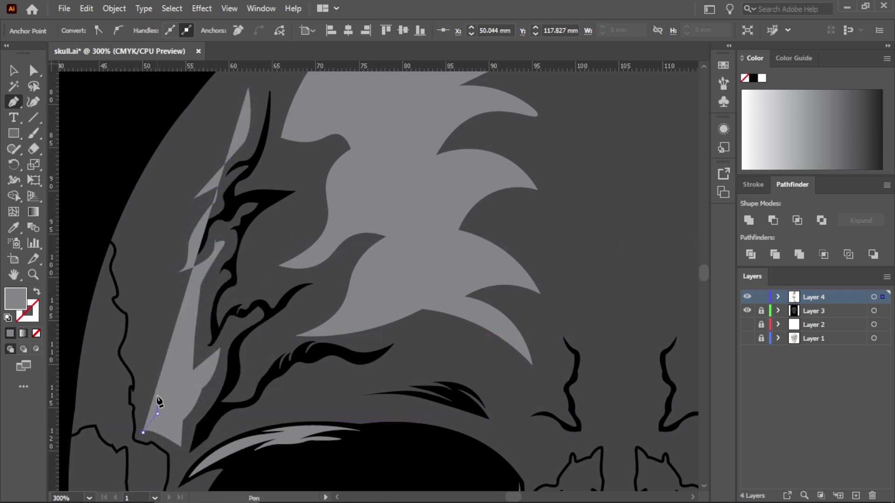
pyautogui.click(164, 176)
pyautogui.hotkey('ctrl', '0')
# Step: Draw a curved light-gray highlight beside the left temple spike and deselect it
pyautogui.press('v')
pyautogui.scroll(5, 180, 258)
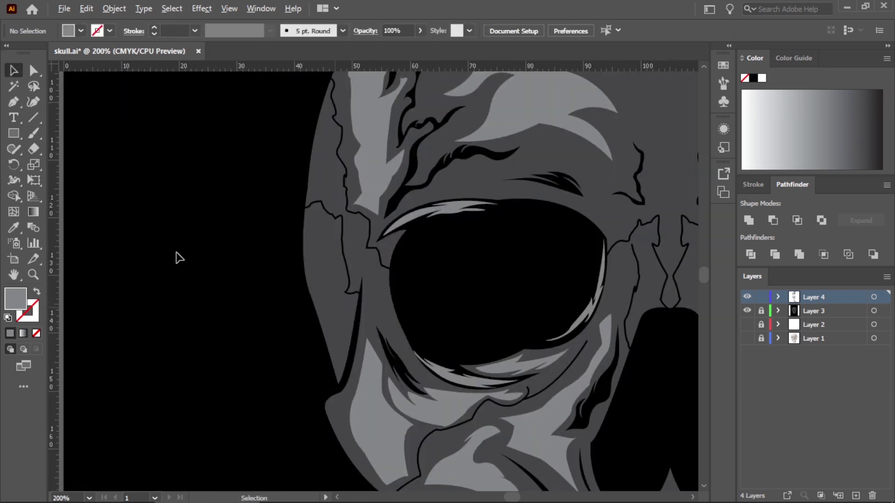
pyautogui.press('p')
pyautogui.scroll(2, 323, 250)
pyautogui.click(315, 145)
pyautogui.moveTo(325, 302); pyautogui.dragTo(326, 327)
pyautogui.moveTo(395, 321)
pyautogui.mouseDown()
pyautogui.moveTo(373, 386)
pyautogui.moveTo(309, 354)
pyautogui.mouseUp()
pyautogui.click(356, 445)
pyautogui.click(299, 202)
pyautogui.hotkey('ctrl', 'shift', 'a')
pyautogui.hotkey('ctrl', '0')
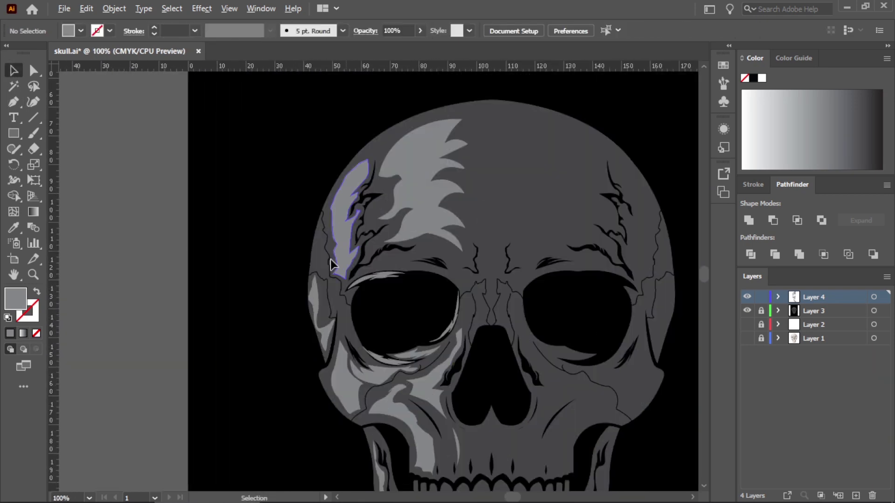
# Step: Begin a thin highlight path along the skull's upper left edge
pyautogui.scroll(3, 380, 276)
pyautogui.scroll(3, 195, 140)
pyautogui.click(242, 89)
pyautogui.click(242, 200)
pyautogui.click(270, 289)
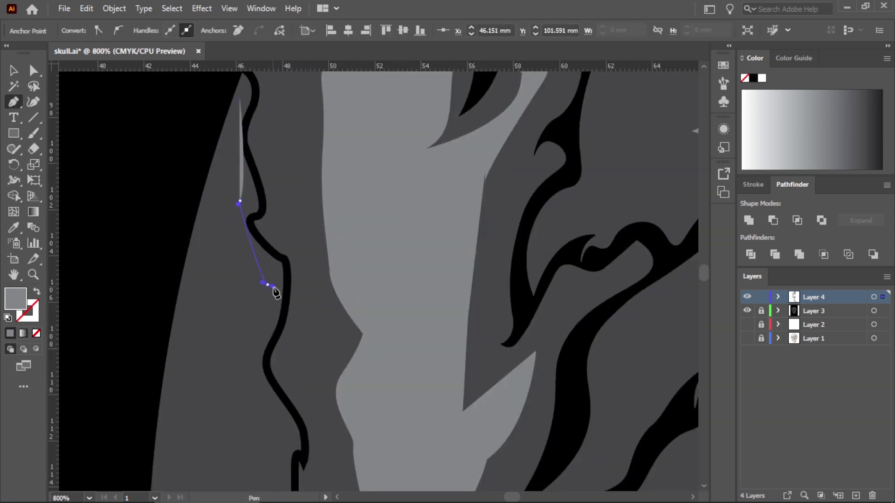
pyautogui.moveTo(270, 429); pyautogui.dragTo(270, 434)
pyautogui.scroll(-5, 265, 460)
pyautogui.scroll(5, 265, 459)
# Step: Finish and close the edge highlight shape, then deselect it
pyautogui.click(350, 390)
pyautogui.click(300, 394)
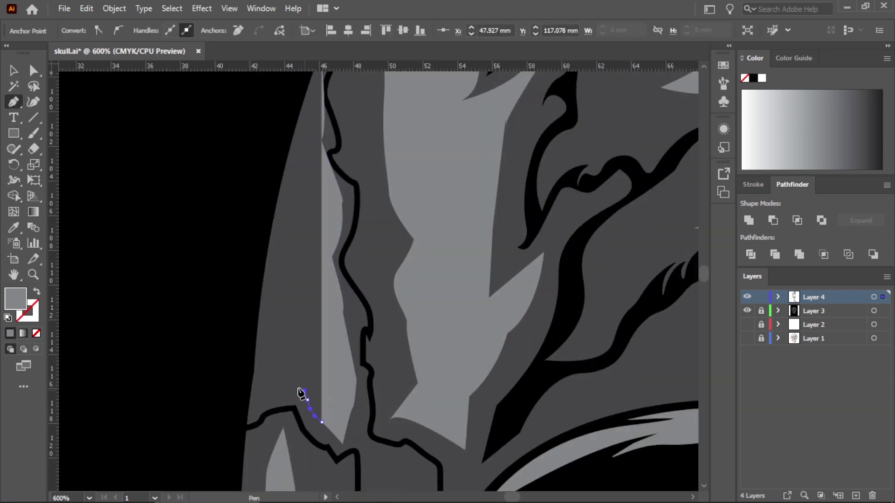
pyautogui.click(296, 280)
pyautogui.click(300, 176)
pyautogui.scroll(1, 313, 102)
pyautogui.click(318, 89)
pyautogui.scroll(-4, 314, 102)
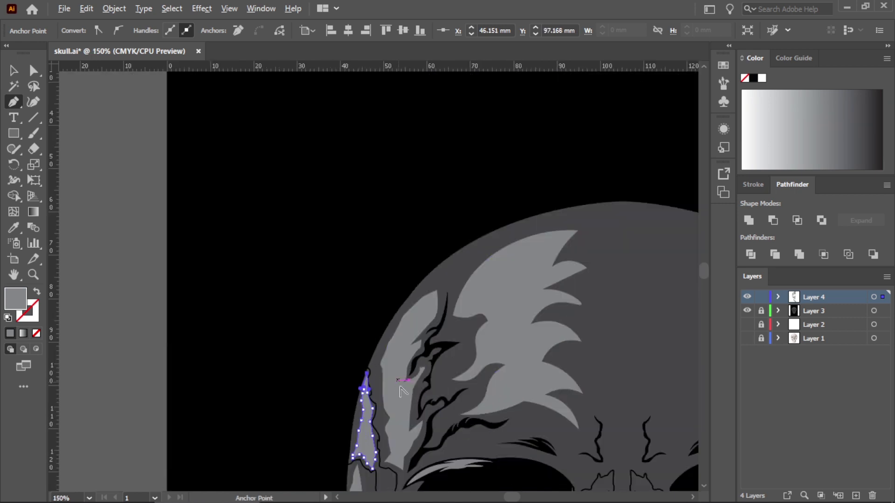
pyautogui.press('v')
pyautogui.hotkey('ctrl', 'shift', 'a')
# Step: Draw a small three-point sliver under the nose cavity and nudge it into place
pyautogui.scroll(3, 407, 485)
pyautogui.press('p')
pyautogui.scroll(5, 393, 369)
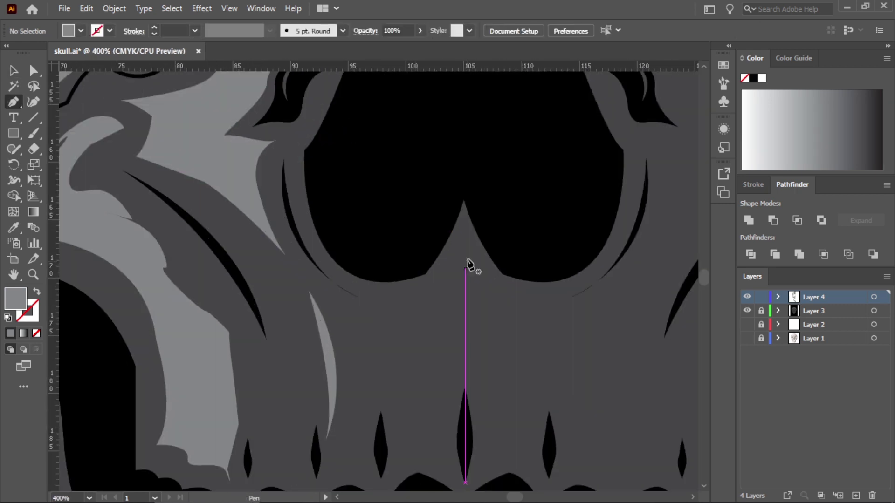
pyautogui.click(460, 233)
pyautogui.click(418, 297)
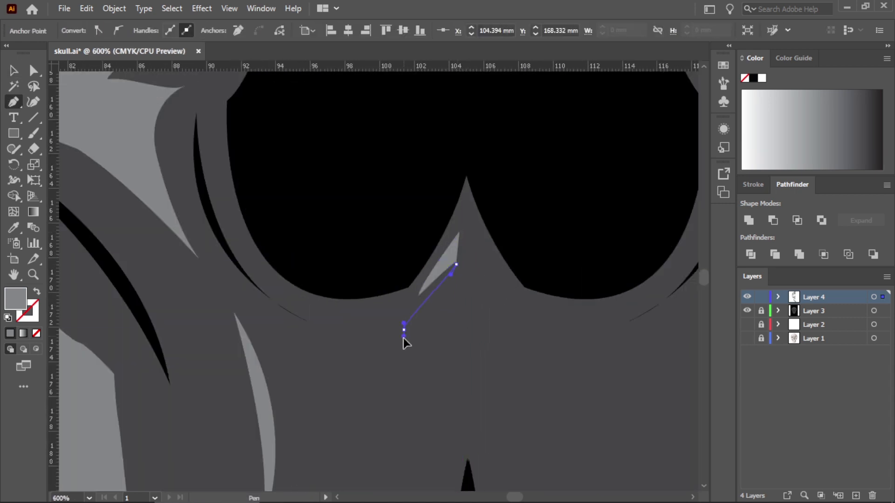
pyautogui.scroll(2, 457, 307)
pyautogui.click(480, 232)
pyautogui.scroll(-3, 499, 292)
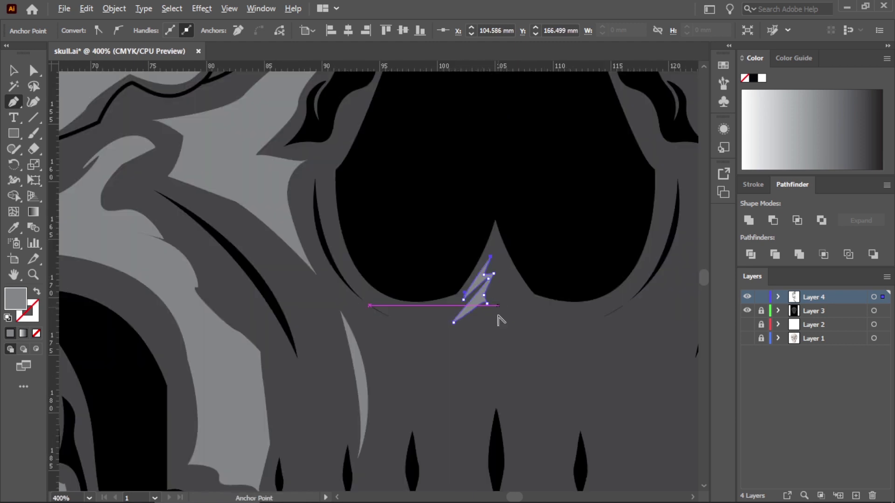
pyautogui.scroll(-1, 419, 231)
pyautogui.moveTo(373, 325); pyautogui.dragTo(377, 336)
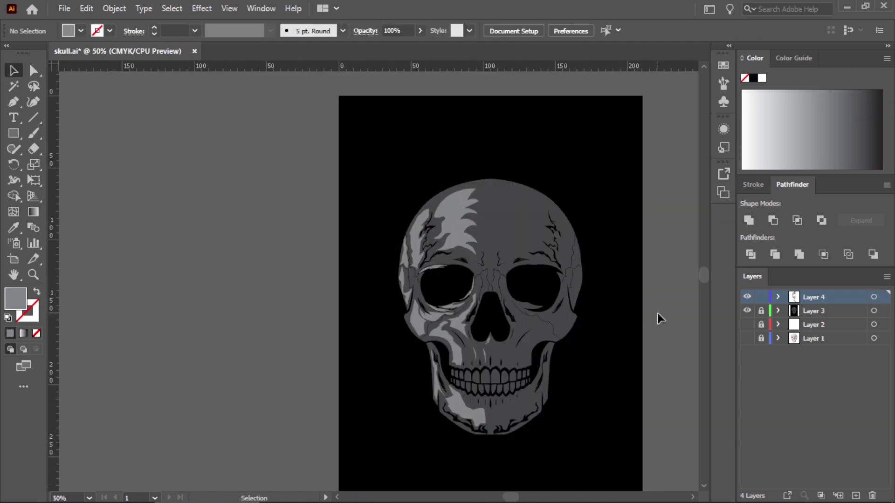
# Step: Change the group's fill to a near-black shade
pyautogui.scroll(2, 416, 400)
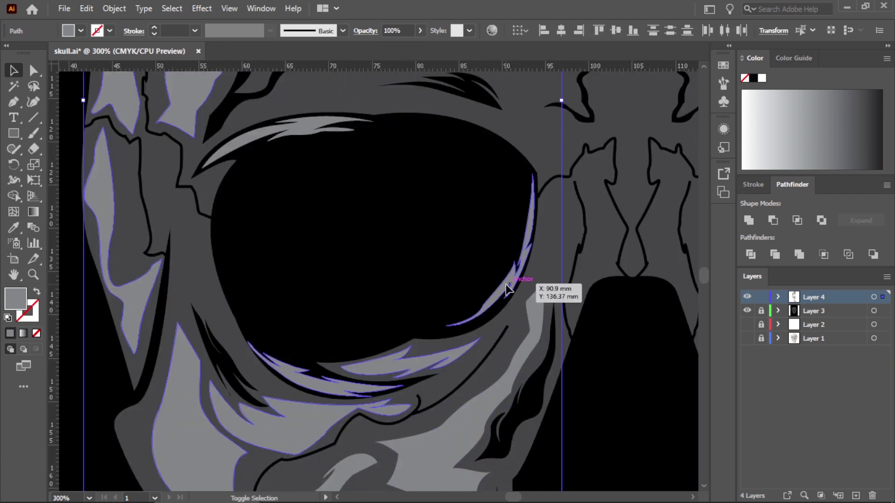
pyautogui.scroll(-2, 507, 289)
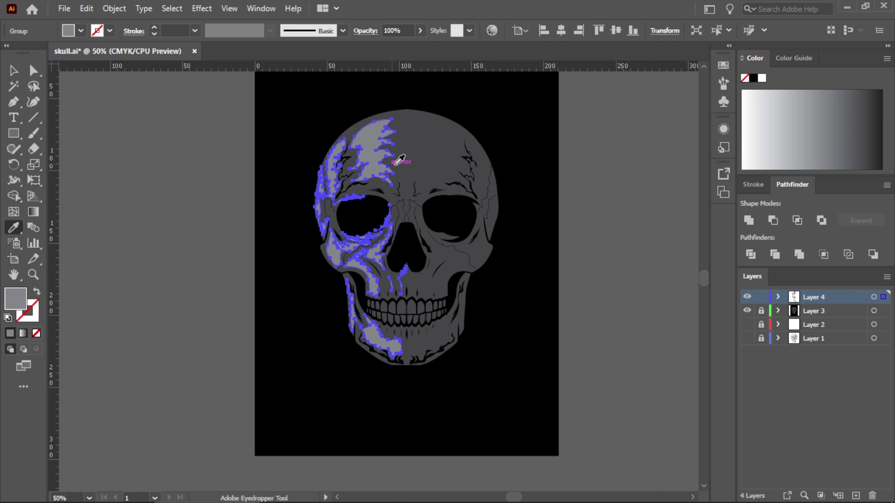
pyautogui.doubleClick(15, 298)
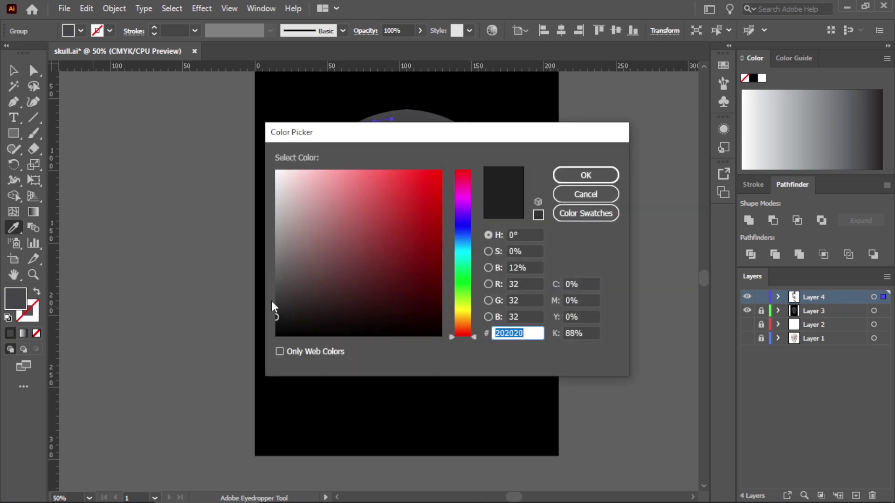
pyautogui.click(275, 305)
pyautogui.click(586, 174)
# Step: Make a vertically reflected copy of the highlights and move it to the skull's right side
pyautogui.click(13, 70)
pyautogui.rightClick(383, 161)
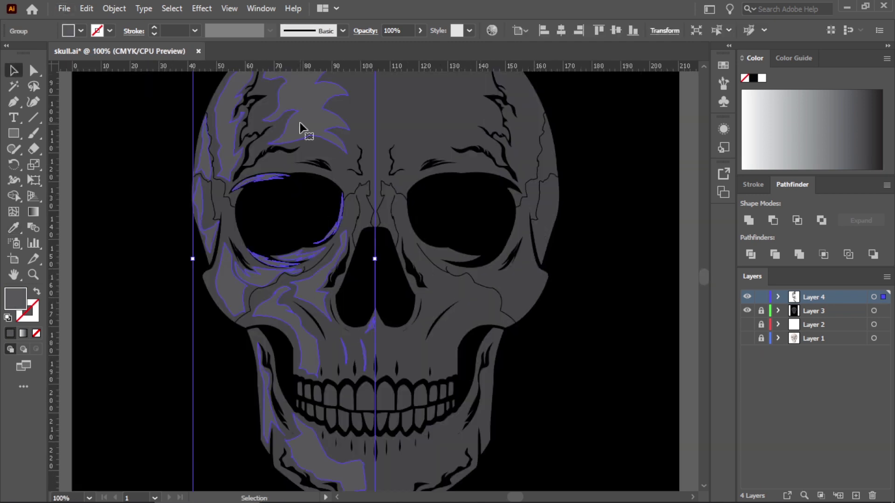
pyautogui.moveTo(13, 165); pyautogui.dragTo(58, 183)
pyautogui.doubleClick(14, 164)
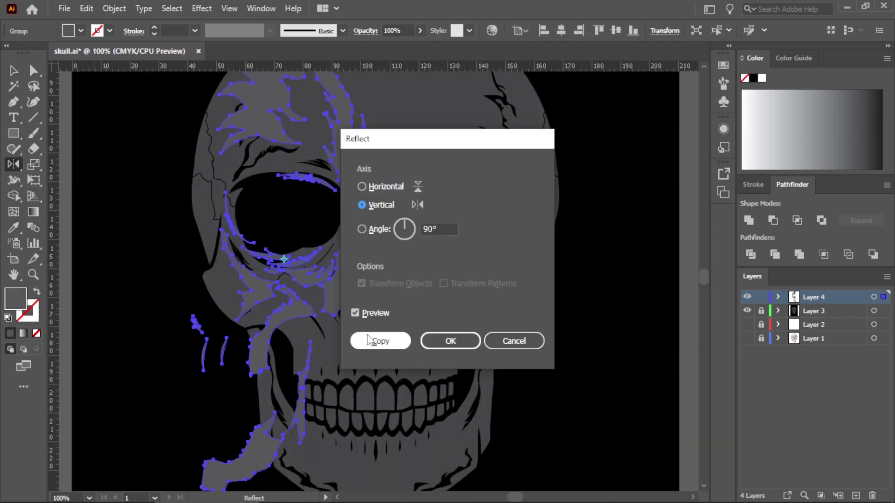
pyautogui.click(395, 354)
pyautogui.hotkey('ctrl', '0')
pyautogui.moveTo(326, 206); pyautogui.dragTo(434, 205)
pyautogui.hotkey('ctrl', '=')
pyautogui.hotkey('ctrl', '=')
pyautogui.moveTo(444, 240); pyautogui.dragTo(481, 367)
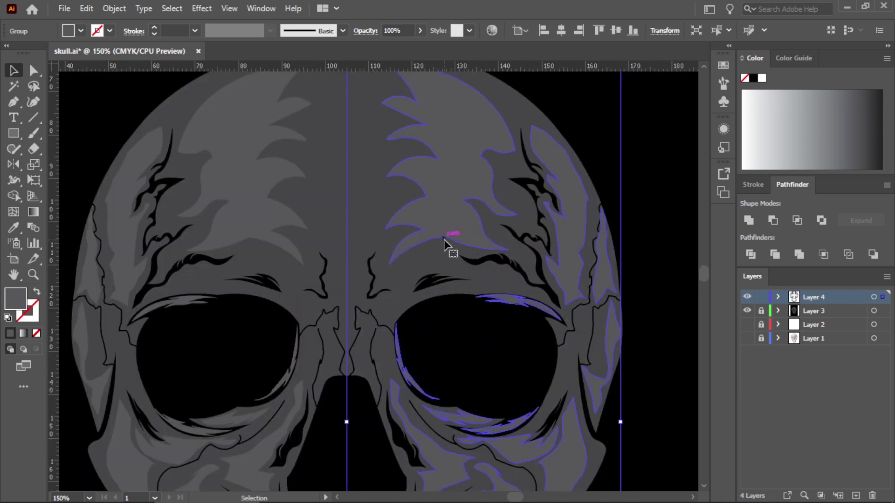
# Step: Return the view to 100%, deselect, and scroll to the jaw below the teeth
pyautogui.hotkey('ctrl', '-')
pyautogui.hotkey('ctrl', '-')
pyautogui.hotkey('ctrl', '1')
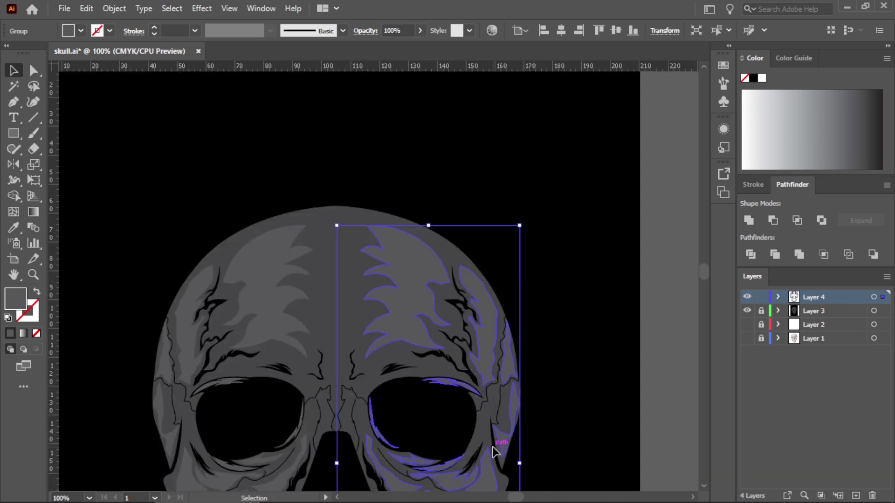
pyautogui.click(690, 280)
pyautogui.scroll(-2, 690, 280)
pyautogui.scroll(-1, 704, 275)
pyautogui.scroll(2, 706, 273)
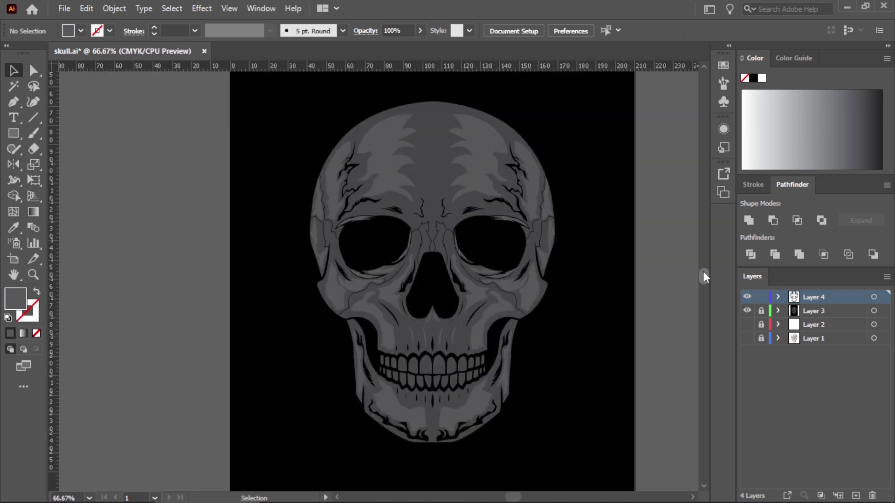
pyautogui.scroll(4, 343, 433)
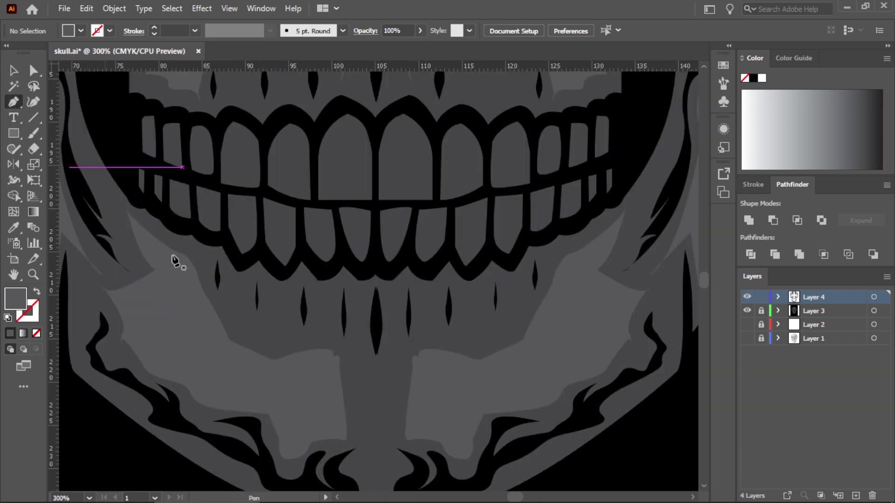
# Step: Pen-draw a narrow, spiky highlight outline at the chin centre below the teeth
pyautogui.scroll(1, 359, 380)
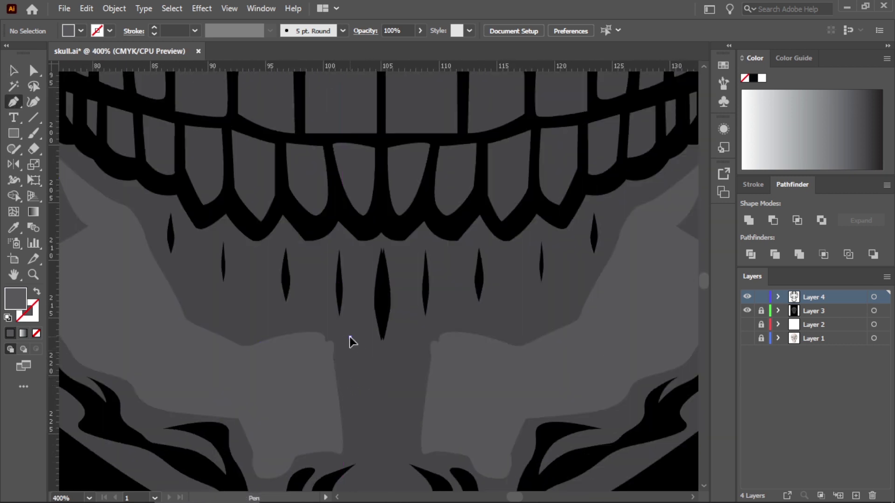
pyautogui.click(350, 337)
pyautogui.moveTo(362, 442); pyautogui.dragTo(356, 460)
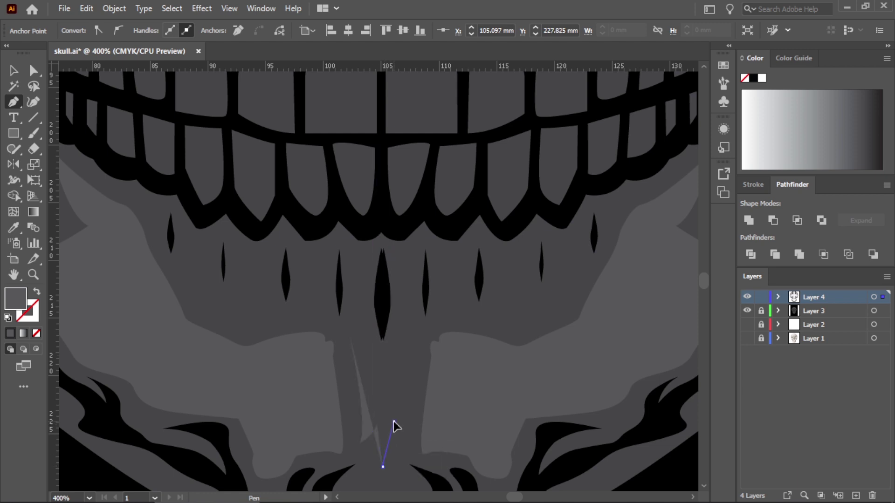
pyautogui.click(425, 336)
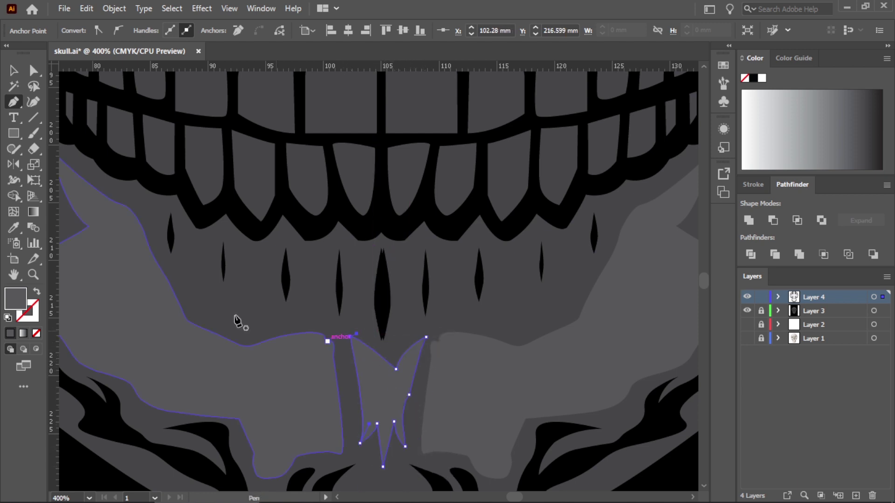
pyautogui.scroll(1, 349, 370)
pyautogui.moveTo(421, 423); pyautogui.dragTo(451, 478)
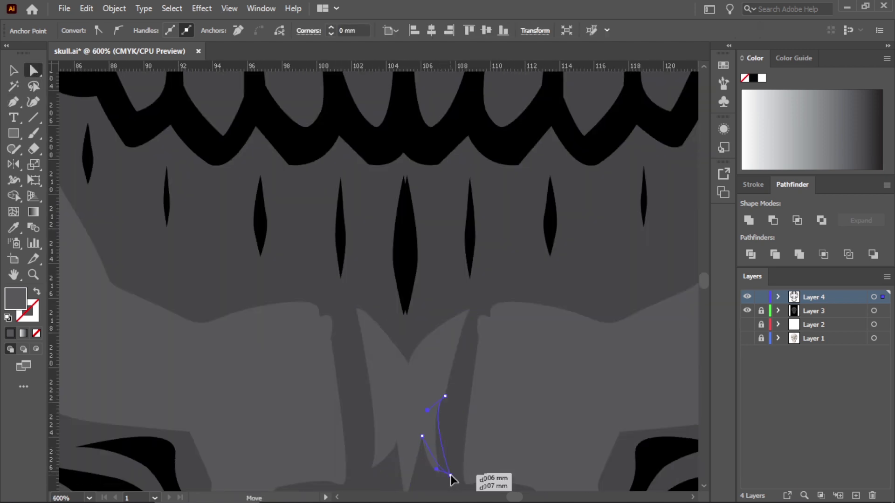
# Step: Select the new chin highlight to check it, then deselect and fit the whole skull in view
pyautogui.hotkey('ctrl', '0')
pyautogui.press('v')
pyautogui.scroll(3, 461, 466)
pyautogui.click(380, 418)
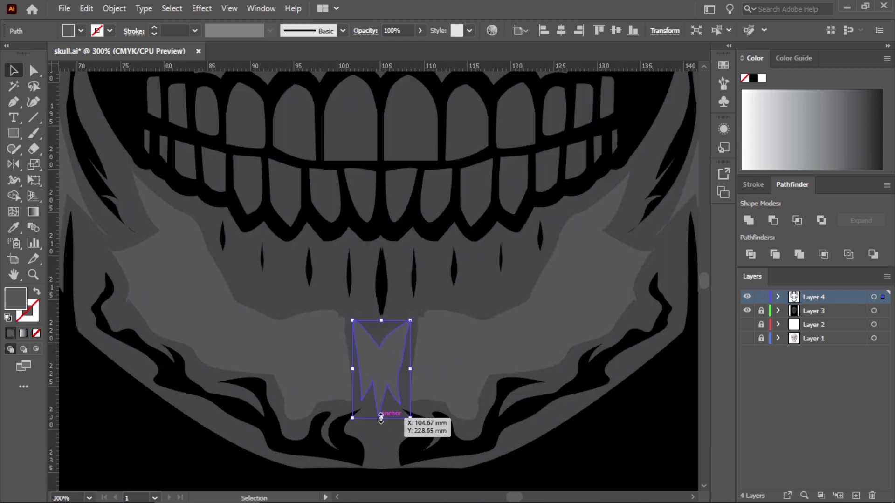
pyautogui.click(438, 388)
pyautogui.scroll(-2, 452, 404)
pyautogui.hotkey('ctrl', '0')
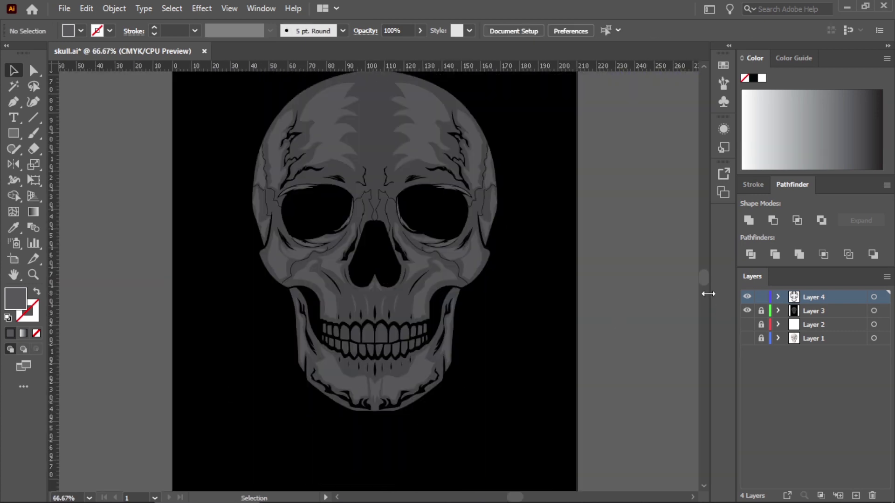
# Step: Draw a thin highlight sliver between the eye sockets running down the nose bridge
pyautogui.scroll(3, 366, 209)
pyautogui.scroll(2, 366, 209)
pyautogui.press('p')
pyautogui.click(269, 178)
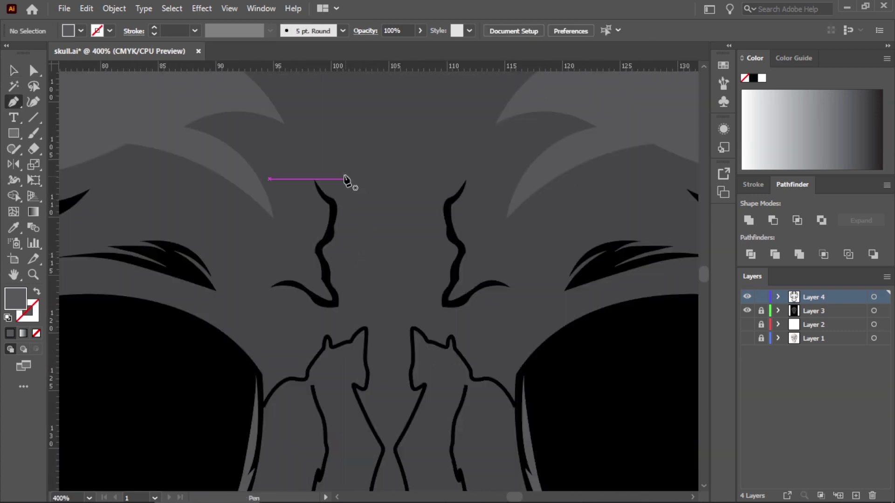
pyautogui.click(381, 258)
pyautogui.click(384, 320)
pyautogui.moveTo(377, 393); pyautogui.dragTo(371, 402)
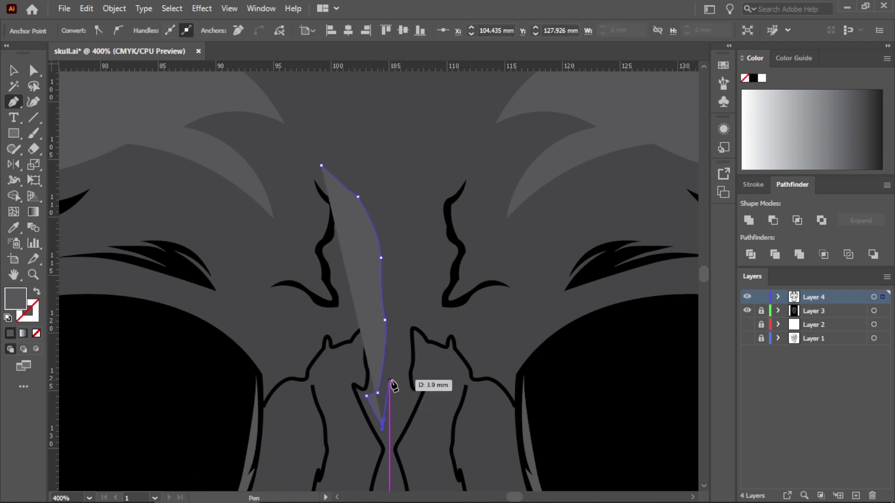
pyautogui.click(315, 170)
# Step: Make a vertically reflected copy of the sliver for the other side of the nose bridge
pyautogui.hotkey('ctrl', '-')
pyautogui.hotkey('ctrl', '-')
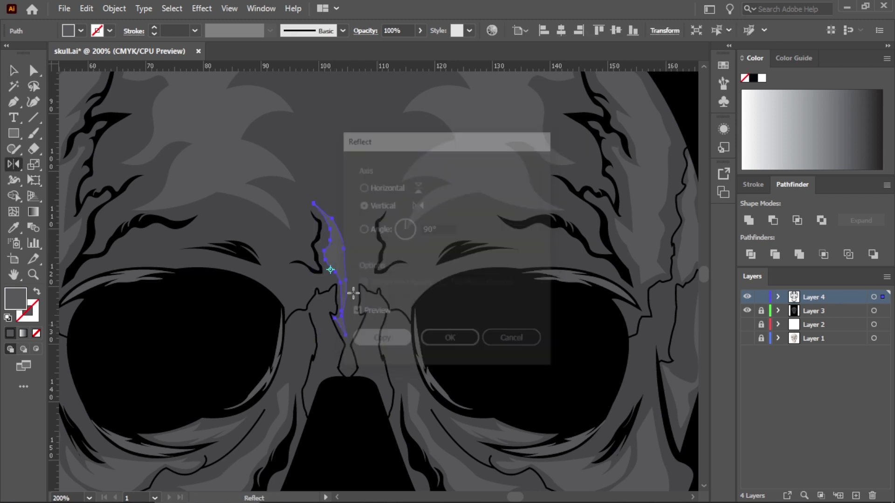
pyautogui.press('v')
pyautogui.click(430, 253)
pyautogui.scroll(2, 372, 212)
pyautogui.scroll(2, 405, 236)
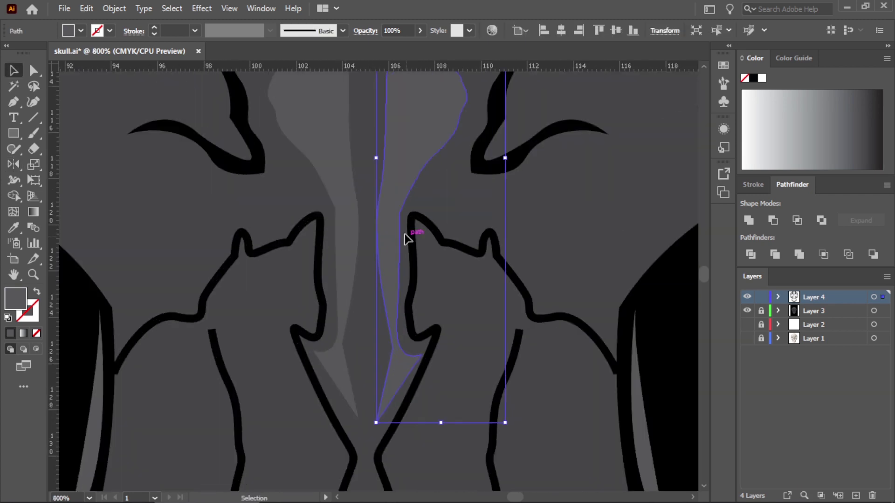
pyautogui.scroll(-4, 386, 370)
pyautogui.scroll(-5, 632, 311)
pyautogui.scroll(2, 631, 310)
pyautogui.scroll(-2, 570, 344)
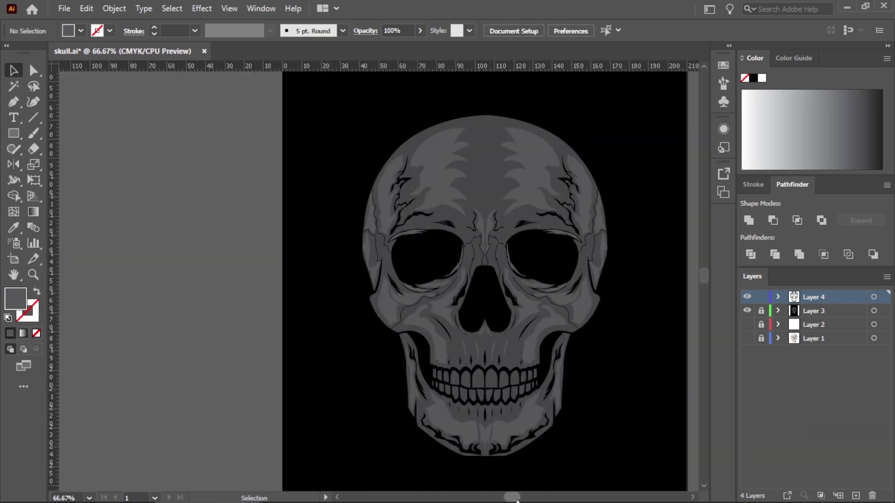
pyautogui.scroll(-1, 491, 254)
# Step: Select the skull's highlight objects and group them with Ctrl+G
pyautogui.click(430, 360)
pyautogui.scroll(3, 430, 360)
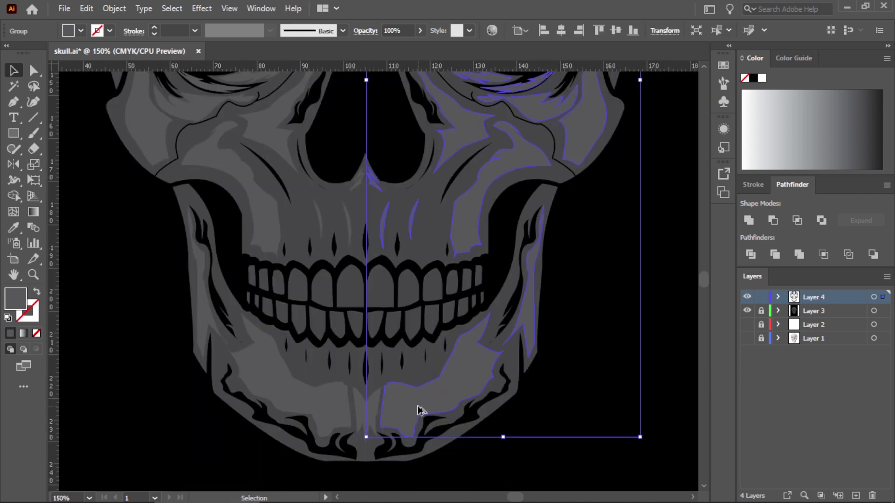
pyautogui.keyDown('shift'); pyautogui.click(388, 395); pyautogui.keyUp('shift')
pyautogui.scroll(-3, 388, 396)
pyautogui.scroll(2, 376, 235)
pyautogui.scroll(-2, 377, 234)
pyautogui.hotkey('ctrl', 'g')
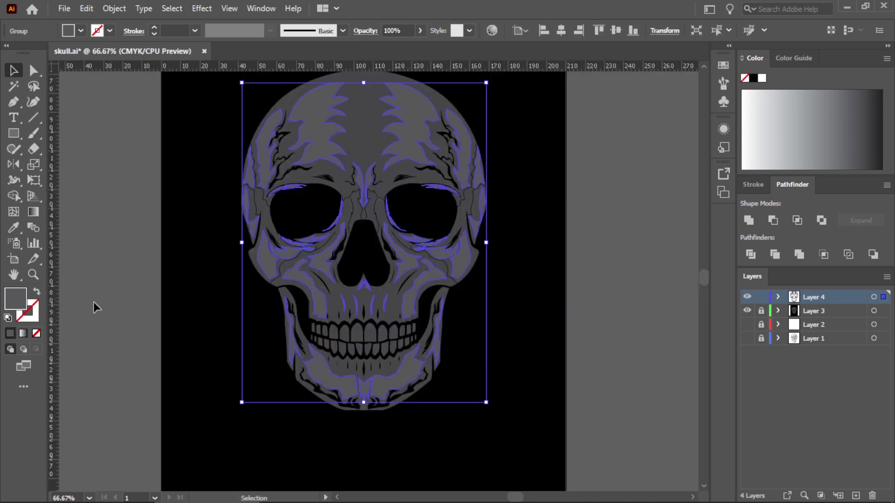
# Step: Reselect the highlight group and check its fill colour, leaving it unchanged
pyautogui.doubleClick(16, 298)
pyautogui.press('Escape')
pyautogui.click(89, 131)
pyautogui.scroll(1, 357, 125)
pyautogui.click(356, 125)
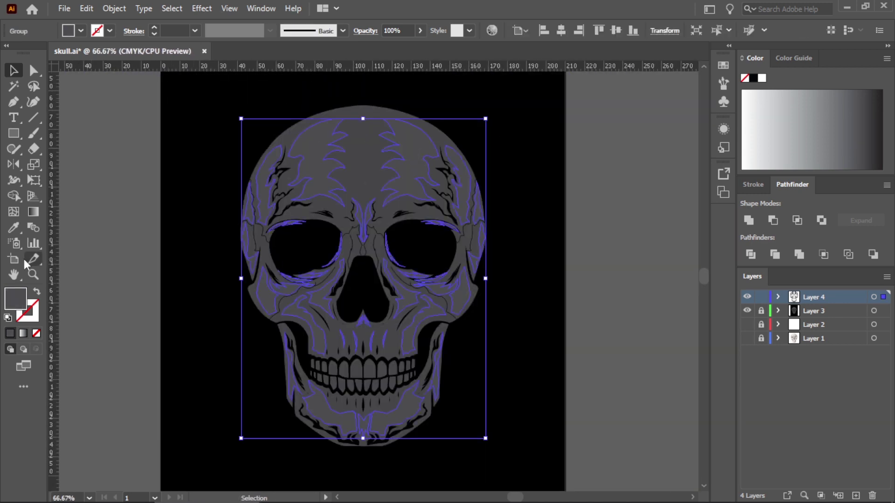
pyautogui.doubleClick(15, 298)
pyautogui.press('Return')
pyautogui.click(600, 266)
# Step: Start a highlight path along the nose cavity's left edge
pyautogui.press('p')
pyautogui.scroll(5, 446, 251)
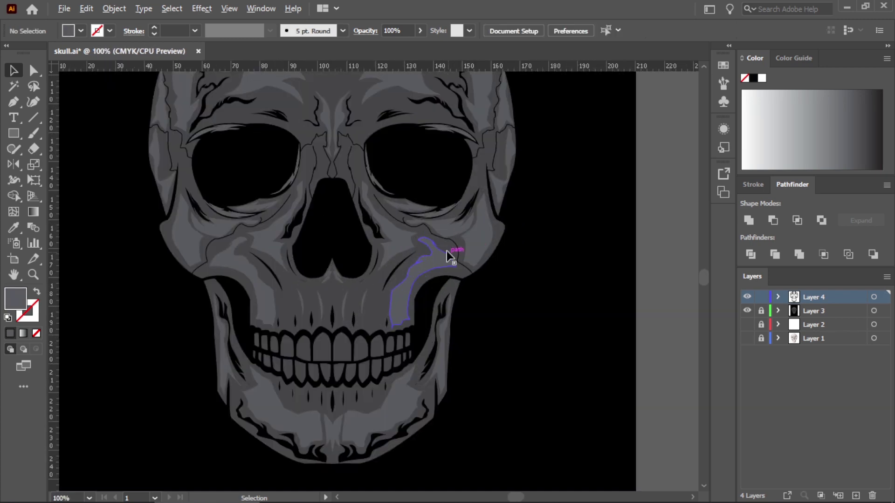
pyautogui.click(356, 285)
pyautogui.scroll(3, 275, 222)
pyautogui.scroll(2, 275, 222)
pyautogui.click(280, 93)
pyautogui.click(202, 293)
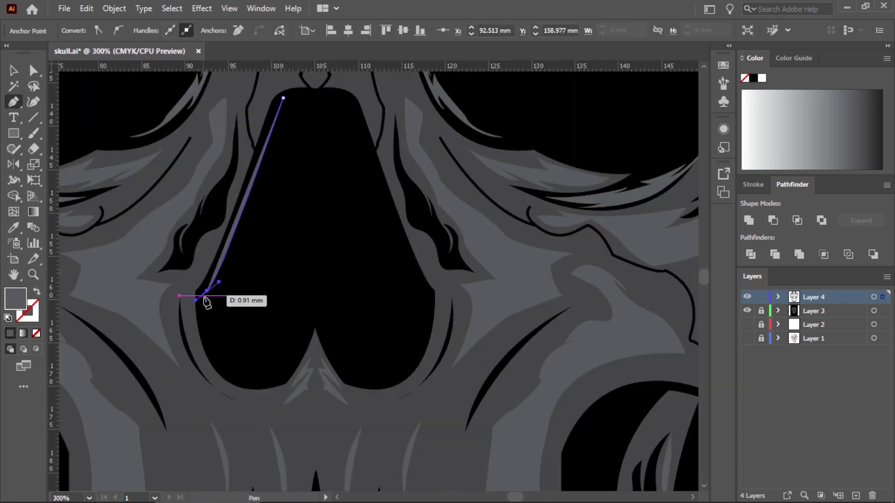
pyautogui.scroll(2, 202, 294)
pyautogui.click(243, 420)
pyautogui.moveTo(351, 434); pyautogui.dragTo(372, 379)
# Step: Curve the highlight around the cavity base and close the shape
pyautogui.click(409, 341)
pyautogui.moveTo(334, 421)
pyautogui.mouseDown()
pyautogui.moveTo(296, 419)
pyautogui.moveTo(320, 414)
pyautogui.mouseUp()
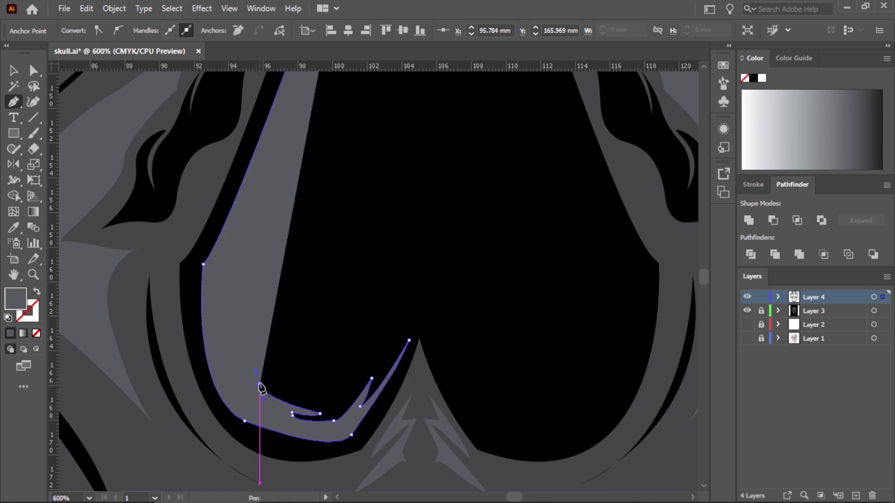
pyautogui.click(222, 337)
pyautogui.click(220, 312)
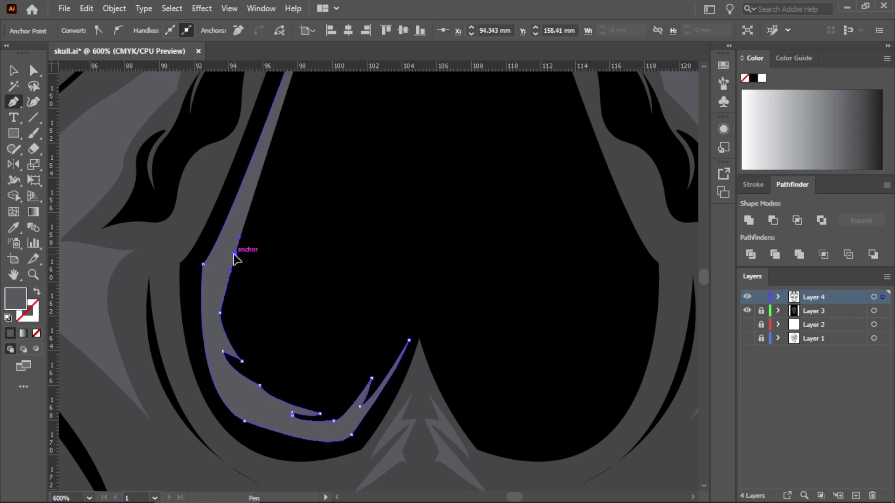
pyautogui.keyDown('alt'); pyautogui.scroll(-4, 235, 259); pyautogui.keyUp('alt')
pyautogui.keyDown('alt'); pyautogui.scroll(4, 248, 254); pyautogui.keyUp('alt')
pyautogui.moveTo(219, 325); pyautogui.dragTo(229, 324)
pyautogui.keyDown('alt'); pyautogui.scroll(-5, 229, 324); pyautogui.keyUp('alt')
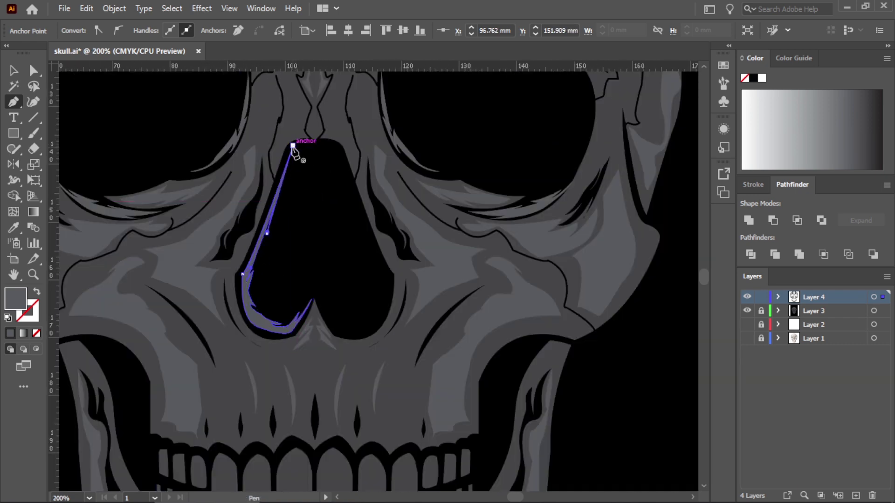
# Step: Reflect a vertical copy of the nose highlight onto the right nostril edge
pyautogui.press('v')
pyautogui.keyDown('alt'); pyautogui.scroll(2, 216, 271); pyautogui.keyUp('alt')
pyautogui.doubleClick(8, 170)
pyautogui.click(467, 364)
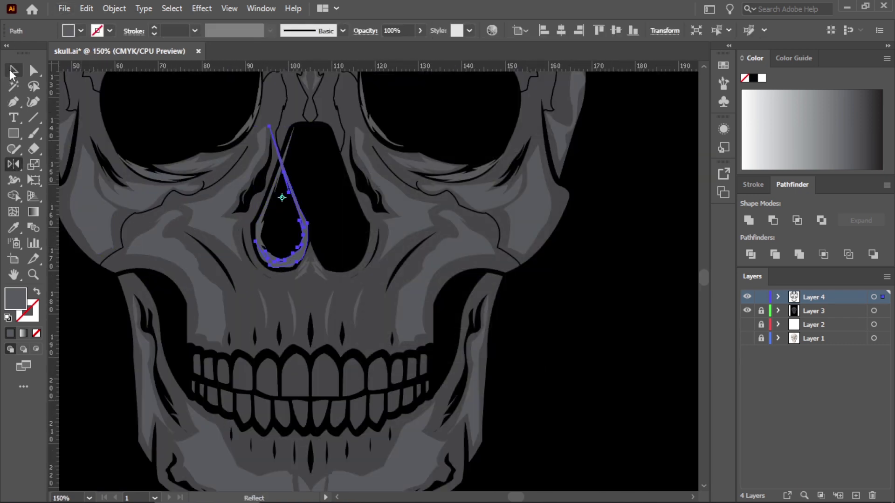
pyautogui.moveTo(286, 196); pyautogui.dragTo(342, 196)
pyautogui.keyDown('alt'); pyautogui.scroll(-3, 540, 330); pyautogui.keyUp('alt')
pyautogui.keyDown('alt'); pyautogui.scroll(4, 478, 337); pyautogui.keyUp('alt')
pyautogui.keyDown('alt'); pyautogui.scroll(-4, 478, 337); pyautogui.keyUp('alt')
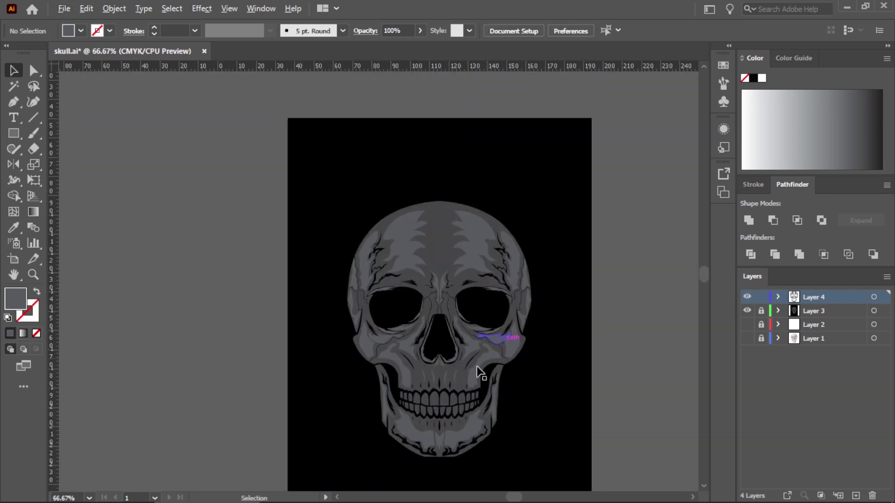
pyautogui.keyDown('alt'); pyautogui.scroll(3, 380, 360); pyautogui.keyUp('alt')
pyautogui.hotkey('ctrl', '0')
# Step: Select the whole skull, then deselect it to start on the teeth
pyautogui.scroll(1, 388, 136)
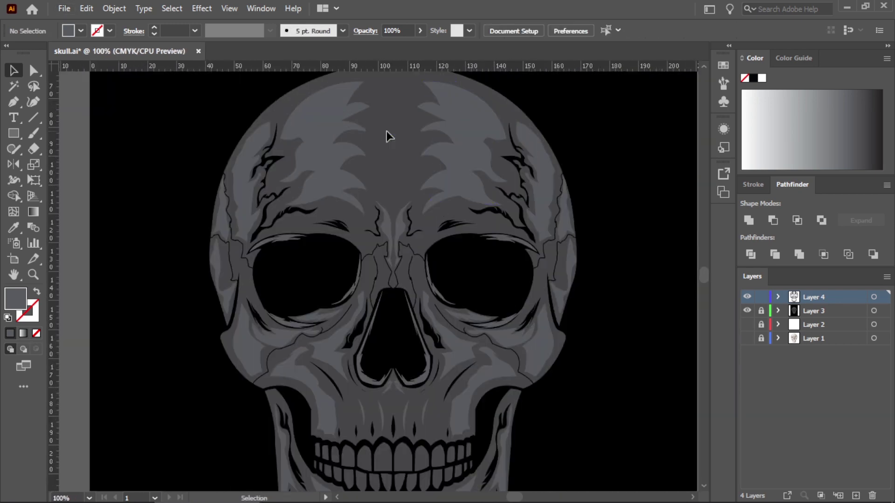
pyautogui.click(388, 136)
pyautogui.scroll(-2, 387, 140)
pyautogui.hotkey('ctrl', 'shift', 'a')
pyautogui.scroll(6, 355, 337)
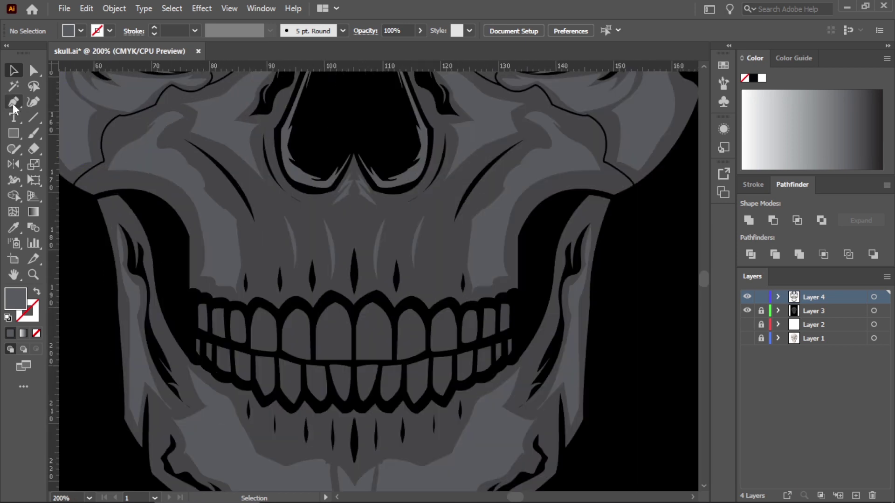
# Step: Draw a curved light-gray highlight on the first upper-left tooth with the Pen tool
pyautogui.press('p')
pyautogui.moveTo(459, 297); pyautogui.dragTo(460, 343)
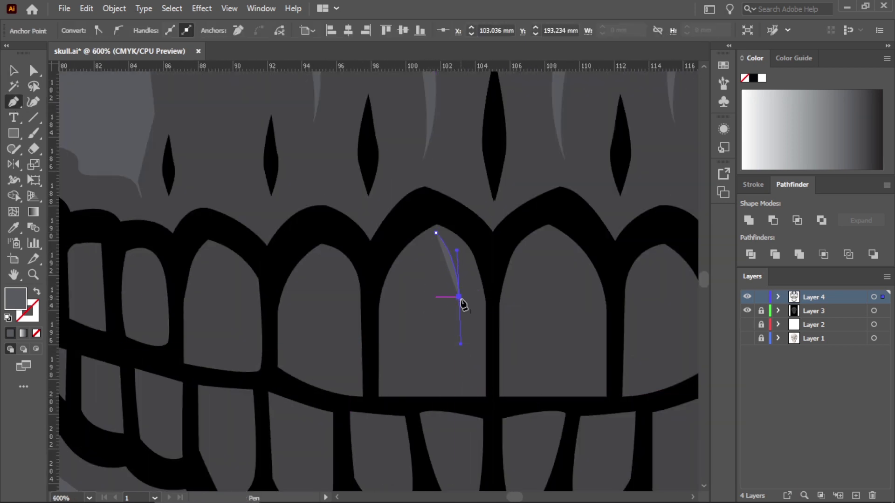
pyautogui.click(391, 385)
pyautogui.moveTo(436, 233); pyautogui.dragTo(484, 234)
pyautogui.scroll(-3, 428, 312)
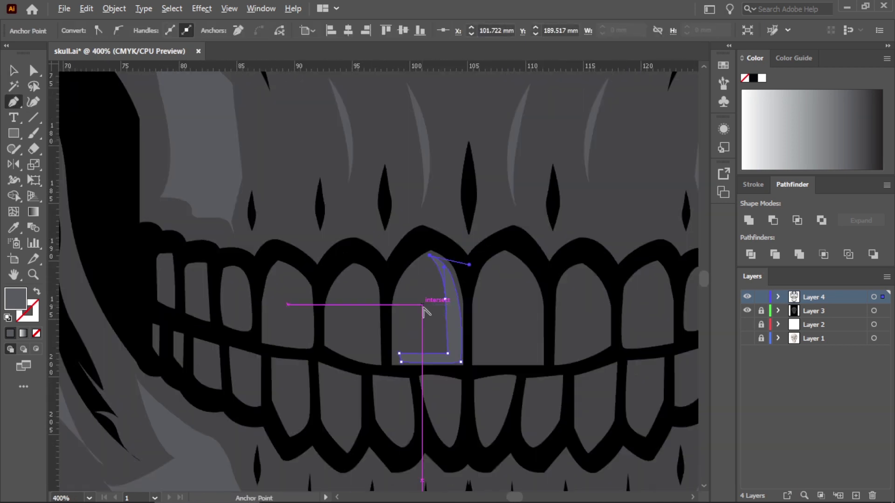
pyautogui.scroll(-3, 320, 240)
pyautogui.press('v')
pyautogui.click(320, 241)
pyautogui.scroll(4, 320, 238)
# Step: Draw a closed highlight along the side and bottom edge of the next upper tooth
pyautogui.press('p')
pyautogui.click(414, 216)
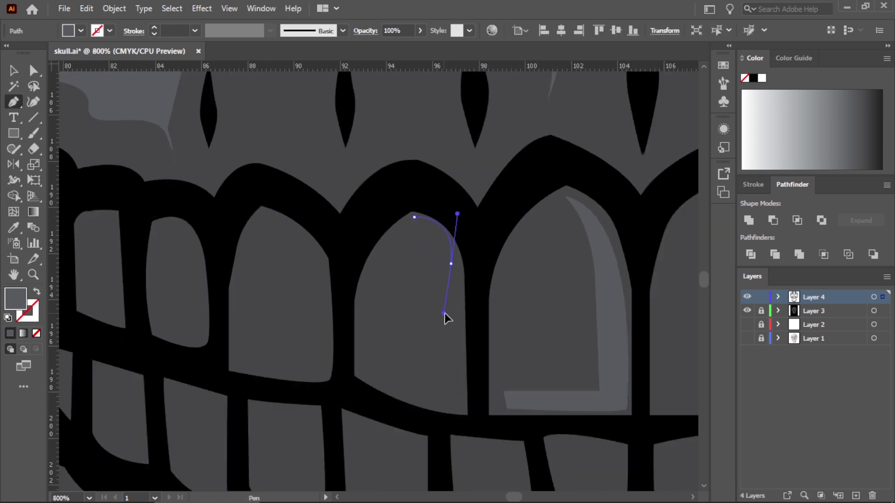
pyautogui.click(451, 392)
pyautogui.click(360, 361)
pyautogui.moveTo(456, 409); pyautogui.dragTo(482, 409)
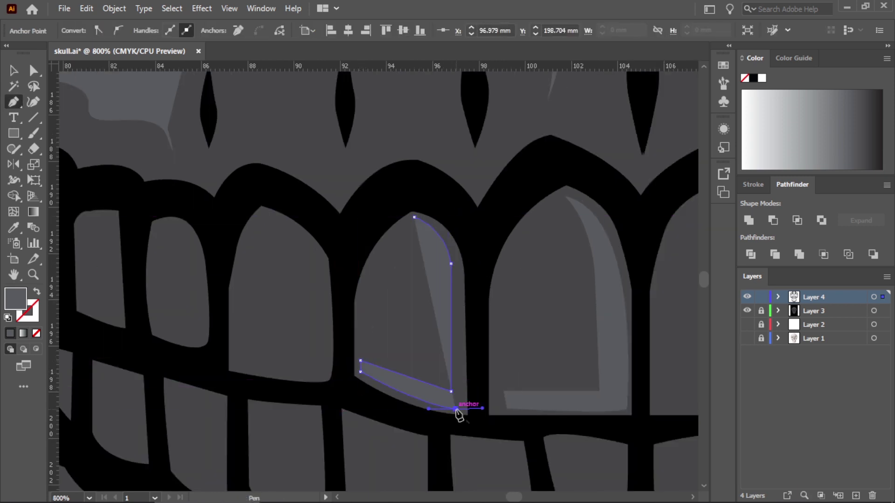
pyautogui.click(467, 410)
pyautogui.click(414, 217)
pyautogui.scroll(-3, 330, 250)
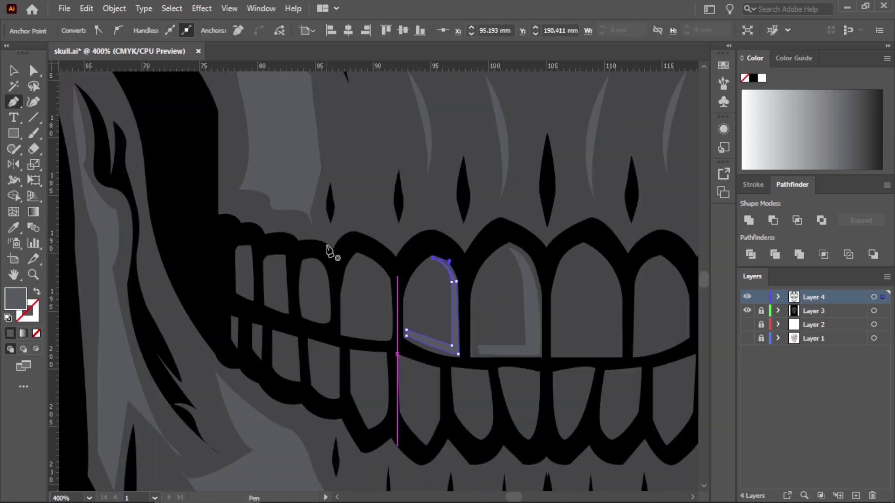
pyautogui.press('v')
pyautogui.scroll(-2, 560, 315)
pyautogui.scroll(5, 560, 316)
# Step: Add a highlight with a curved top edge and rounded corner on the next tooth
pyautogui.press('p')
pyautogui.click(331, 209)
pyautogui.moveTo(405, 275); pyautogui.dragTo(416, 320)
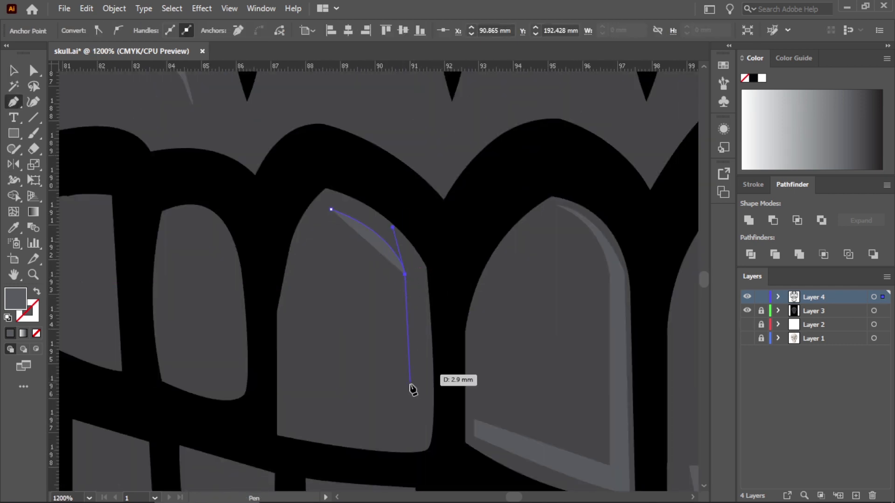
pyautogui.click(404, 425)
pyautogui.click(286, 414)
pyautogui.click(285, 430)
pyautogui.click(410, 445)
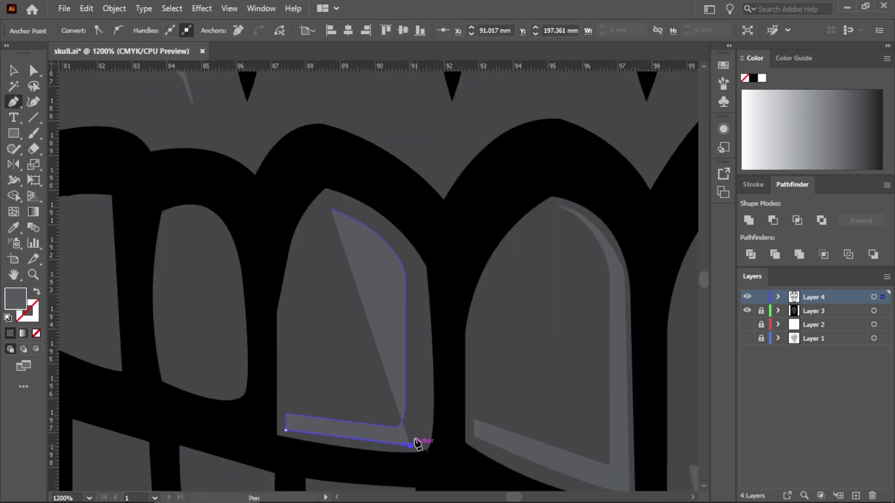
pyautogui.click(421, 274)
pyautogui.scroll(-3, 296, 229)
pyautogui.press('v')
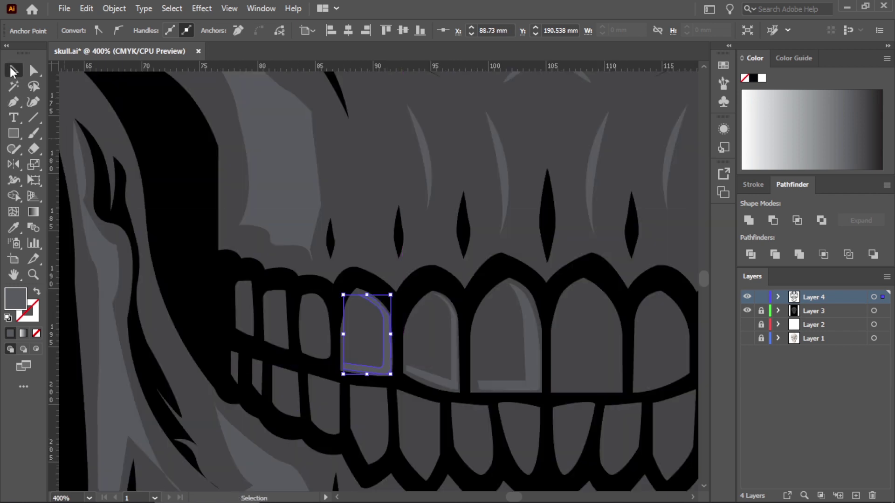
pyautogui.scroll(2, 332, 286)
# Step: Begin a highlight along the right side of the next tooth to the left
pyautogui.press('p')
pyautogui.click(382, 225)
pyautogui.scroll(2, 382, 353)
pyautogui.moveTo(452, 350); pyautogui.dragTo(455, 343)
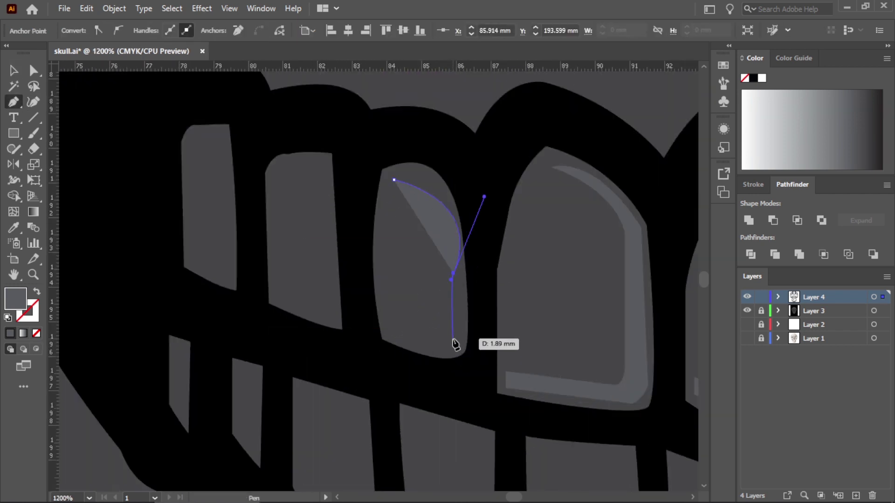
pyautogui.click(394, 330)
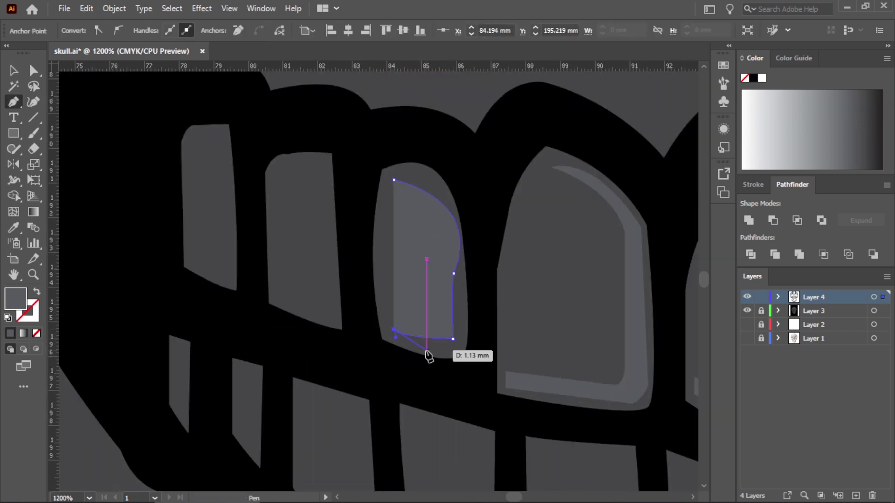
# Step: Use the Curvature tool to draw a highlight on the narrow side tooth
pyautogui.click(34, 103)
pyautogui.keyDown('alt'); pyautogui.scroll(3, 395, 252); pyautogui.keyUp('alt')
pyautogui.scroll(-3, 490, 176)
pyautogui.scroll(2, 533, 255)
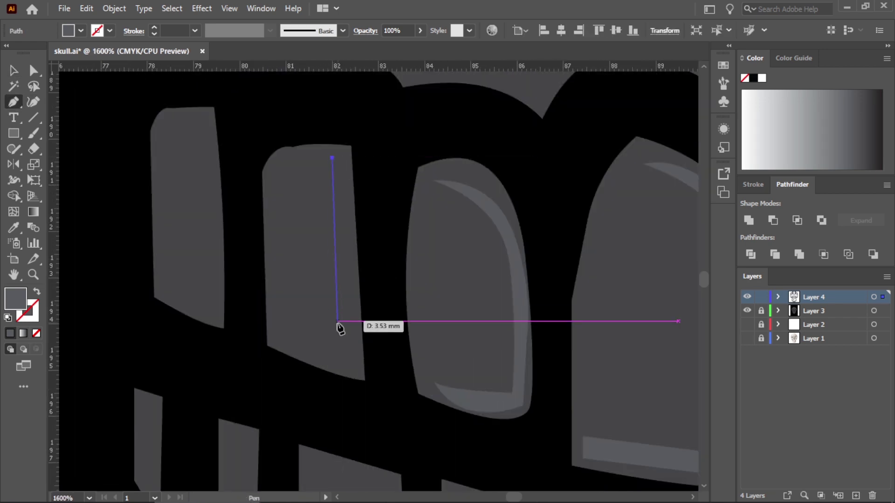
pyautogui.click(337, 335)
pyautogui.click(273, 321)
pyautogui.keyDown('alt'); pyautogui.scroll(-2, 230, 224); pyautogui.keyUp('alt')
pyautogui.keyDown('alt'); pyautogui.scroll(1, 373, 322); pyautogui.keyUp('alt')
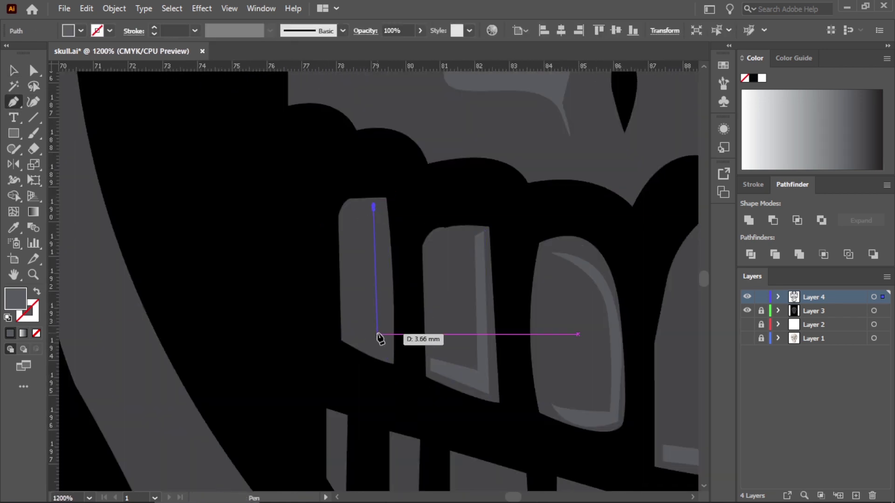
pyautogui.click(374, 208)
pyautogui.keyDown('alt'); pyautogui.scroll(-3, 383, 210); pyautogui.keyUp('alt')
pyautogui.keyDown('alt'); pyautogui.scroll(1, 455, 306); pyautogui.keyUp('alt')
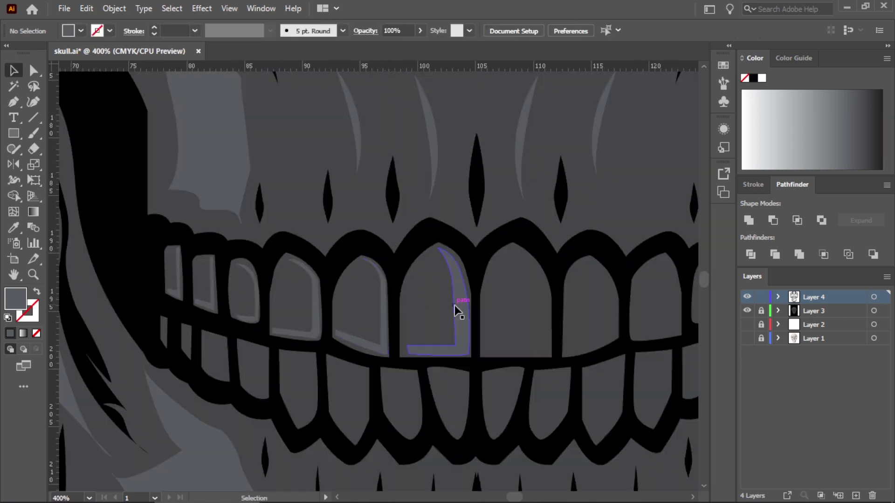
pyautogui.scroll(1, 455, 306)
# Step: Draw a highlight with a curved top edge across the first lower tooth
pyautogui.keyDown('alt'); pyautogui.scroll(2, 450, 358); pyautogui.keyUp('alt')
pyautogui.click(448, 359)
pyautogui.click(425, 288)
pyautogui.moveTo(521, 297); pyautogui.dragTo(579, 314)
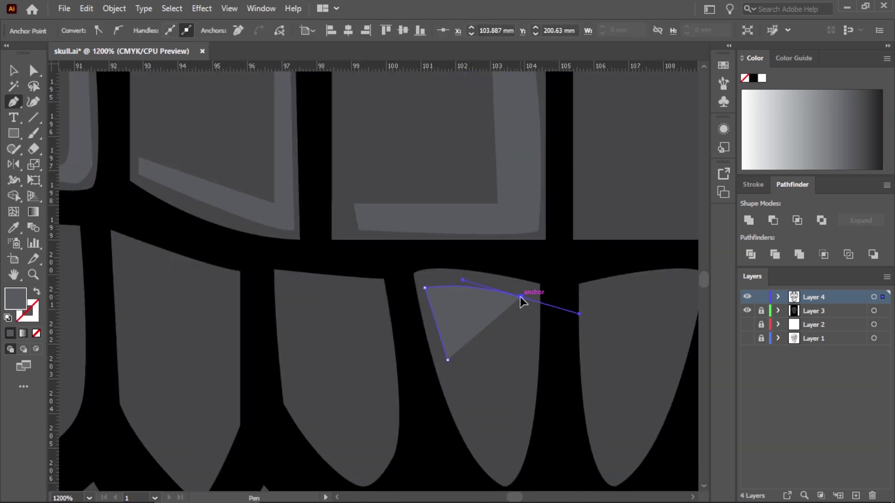
pyautogui.keyDown('alt'); pyautogui.scroll(-2, 461, 342); pyautogui.keyUp('alt')
pyautogui.keyDown('alt'); pyautogui.scroll(2, 392, 371); pyautogui.keyUp('alt')
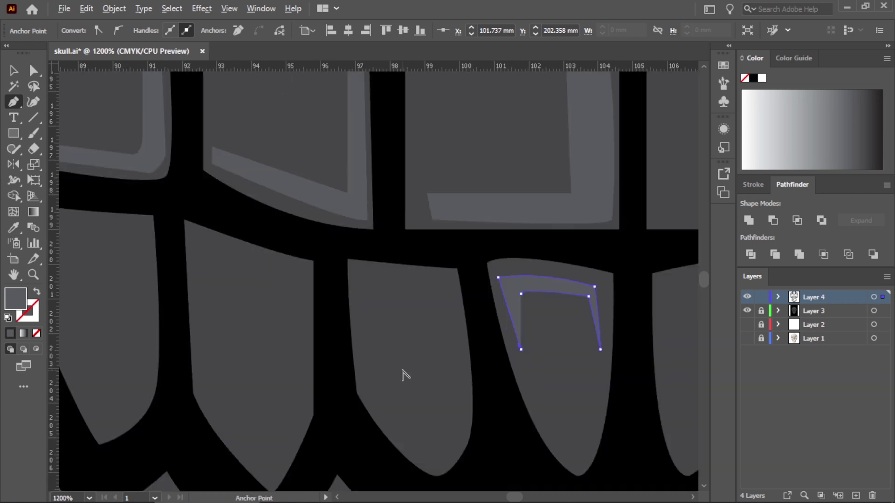
pyautogui.keyDown('alt'); pyautogui.scroll(4, 504, 328); pyautogui.keyUp('alt')
pyautogui.click(565, 345)
pyautogui.keyDown('alt'); pyautogui.scroll(-3, 565, 345); pyautogui.keyUp('alt')
# Step: Draw a notched highlight shape across the top of the next lower tooth
pyautogui.keyDown('ctrl'); pyautogui.click(280, 282); pyautogui.keyUp('ctrl')
pyautogui.keyDown('alt'); pyautogui.scroll(1, 484, 273); pyautogui.keyUp('alt')
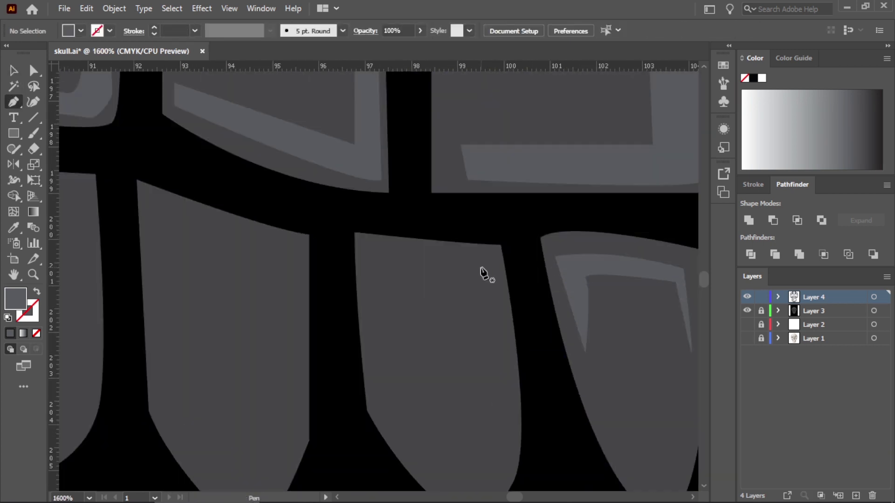
pyautogui.click(368, 257)
pyautogui.click(483, 270)
pyautogui.click(496, 364)
pyautogui.click(477, 288)
pyautogui.click(387, 278)
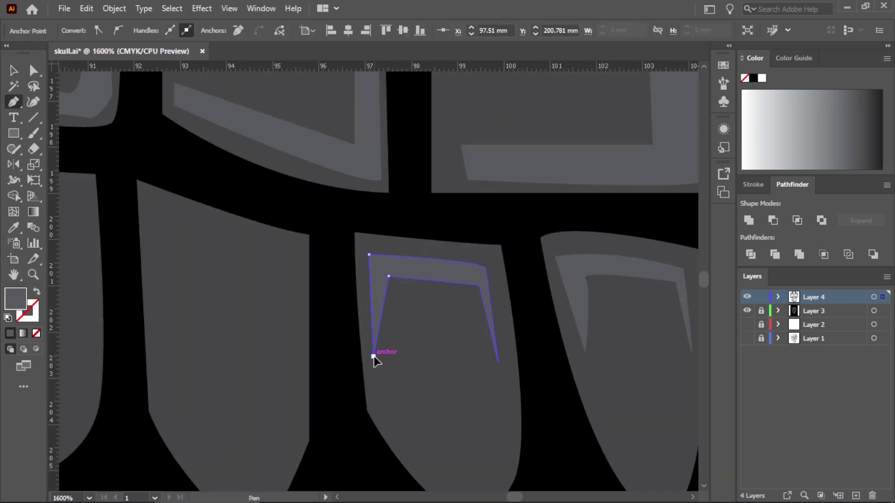
pyautogui.click(374, 356)
pyautogui.click(373, 298)
pyautogui.keyDown('alt'); pyautogui.scroll(-2, 371, 313); pyautogui.keyUp('alt')
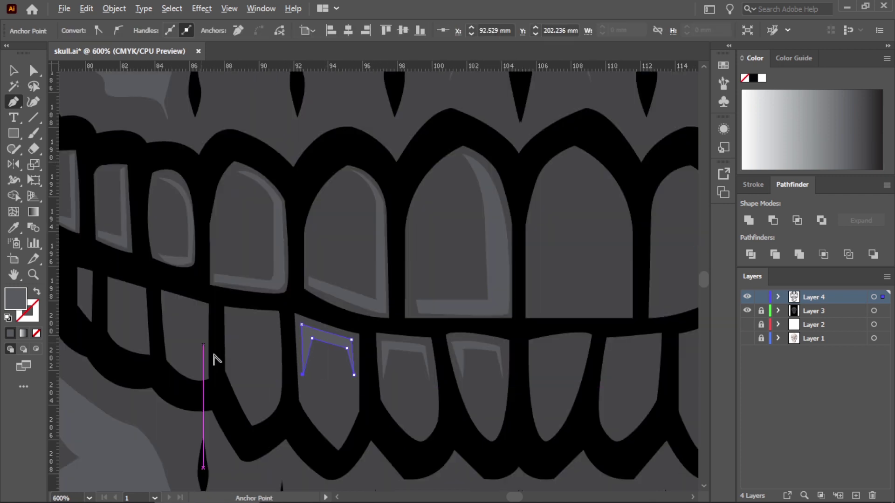
pyautogui.keyDown('alt'); pyautogui.scroll(2, 233, 280); pyautogui.keyUp('alt')
# Step: Add a notched highlight on another lower tooth
pyautogui.click(229, 273)
pyautogui.click(323, 282)
pyautogui.click(324, 351)
pyautogui.click(297, 302)
pyautogui.click(228, 335)
pyautogui.keyDown('alt'); pyautogui.scroll(-2, 360, 372); pyautogui.keyUp('alt')
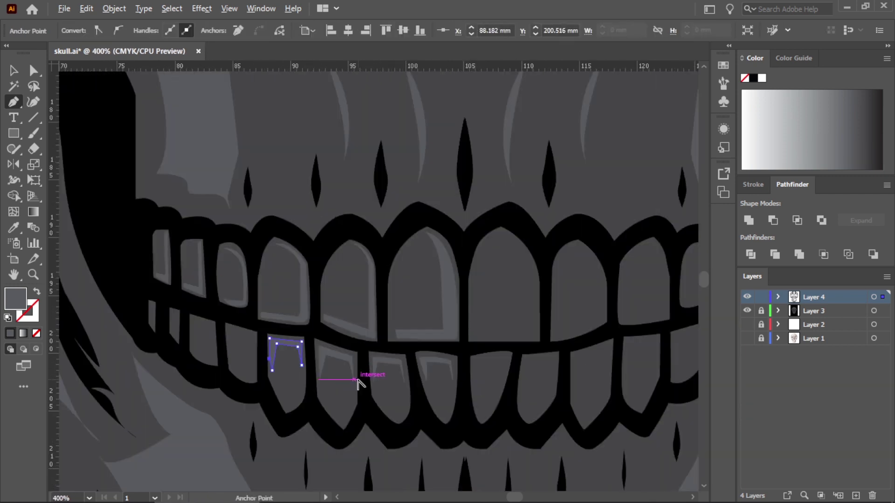
pyautogui.keyDown('alt'); pyautogui.scroll(2, 274, 361); pyautogui.keyUp('alt')
# Step: Draw an arch-shaped notched highlight on the next lower tooth
pyautogui.click(273, 357)
pyautogui.click(273, 304)
pyautogui.click(290, 329)
pyautogui.keyDown('alt'); pyautogui.scroll(-2, 260, 350); pyautogui.keyUp('alt')
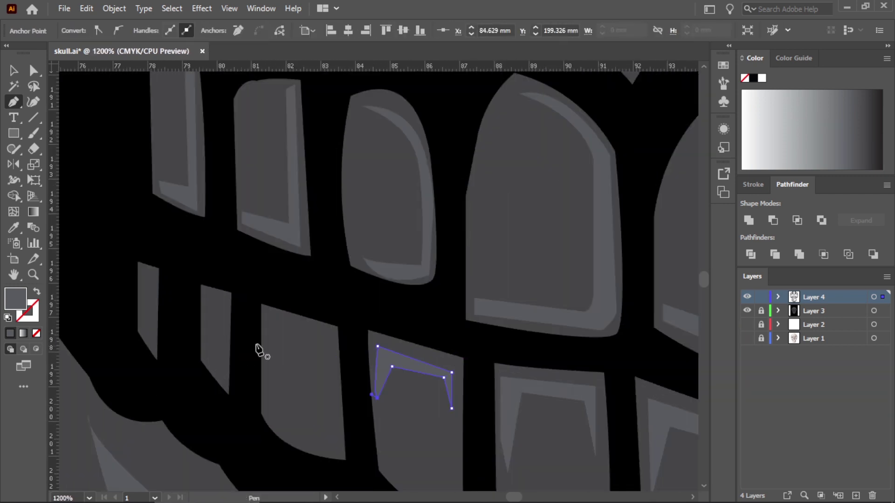
pyautogui.keyDown('alt'); pyautogui.scroll(2, 259, 349); pyautogui.keyUp('alt')
pyautogui.click(263, 385)
pyautogui.click(264, 294)
pyautogui.click(390, 330)
pyautogui.click(264, 384)
pyautogui.keyDown('alt'); pyautogui.scroll(-2, 263, 384); pyautogui.keyUp('alt')
pyautogui.keyDown('alt'); pyautogui.scroll(2, 179, 343); pyautogui.keyUp('alt')
pyautogui.click(226, 285)
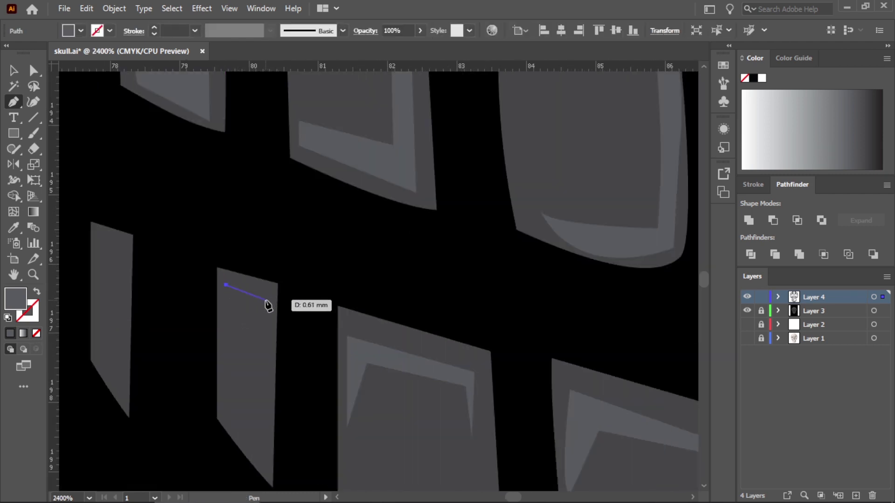
# Step: Add a small highlight on the left side tooth and exit to the Selection tool
pyautogui.click(264, 294)
pyautogui.click(264, 340)
pyautogui.click(227, 285)
pyautogui.keyDown('alt'); pyautogui.scroll(-2, 227, 285); pyautogui.keyUp('alt')
pyautogui.keyDown('alt'); pyautogui.scroll(2, 233, 320); pyautogui.keyUp('alt')
pyautogui.click(223, 336)
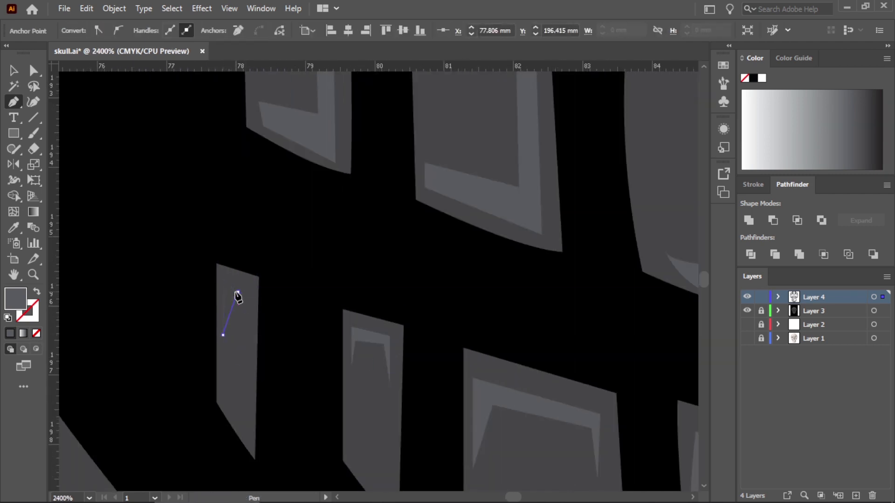
pyautogui.click(226, 285)
pyautogui.press('v')
pyautogui.keyDown('alt'); pyautogui.scroll(-4, 247, 246); pyautogui.keyUp('alt')
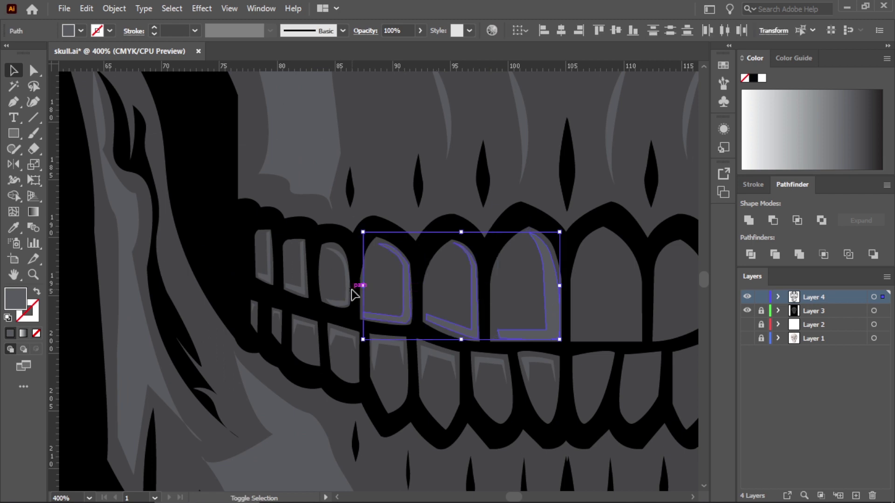
# Step: Select the upper and lower teeth highlights and group them
pyautogui.keyDown('shift'); pyautogui.click(270, 266); pyautogui.keyUp('shift')
pyautogui.rightClick(269, 267)
pyautogui.click(282, 309)
pyautogui.keyDown('shift'); pyautogui.click(446, 365); pyautogui.keyUp('shift')
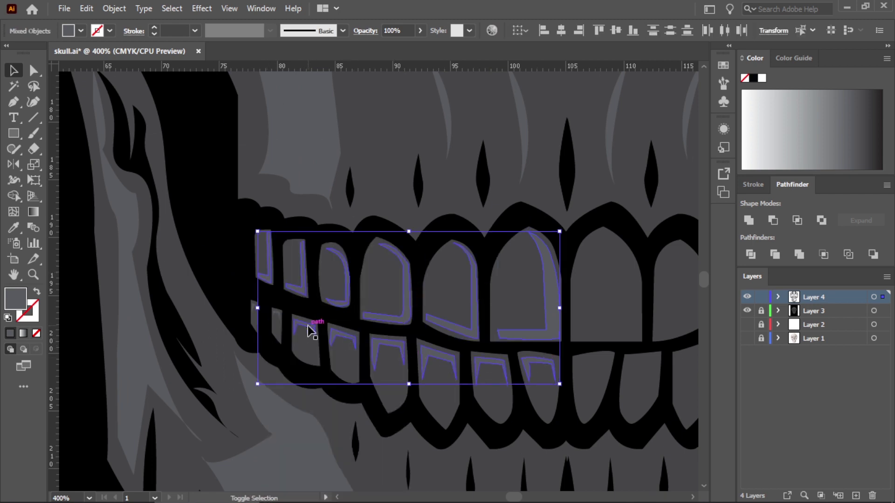
pyautogui.keyDown('alt'); pyautogui.scroll(2, 308, 331); pyautogui.keyUp('alt')
pyautogui.keyDown('alt'); pyautogui.scroll(-3, 258, 312); pyautogui.keyUp('alt')
pyautogui.rightClick(432, 350)
pyautogui.click(448, 238)
pyautogui.keyDown('alt'); pyautogui.scroll(-3, 448, 238); pyautogui.keyUp('alt')
# Step: Reflect a vertical-axis copy of the group and move it onto the right-side teeth
pyautogui.press('o')
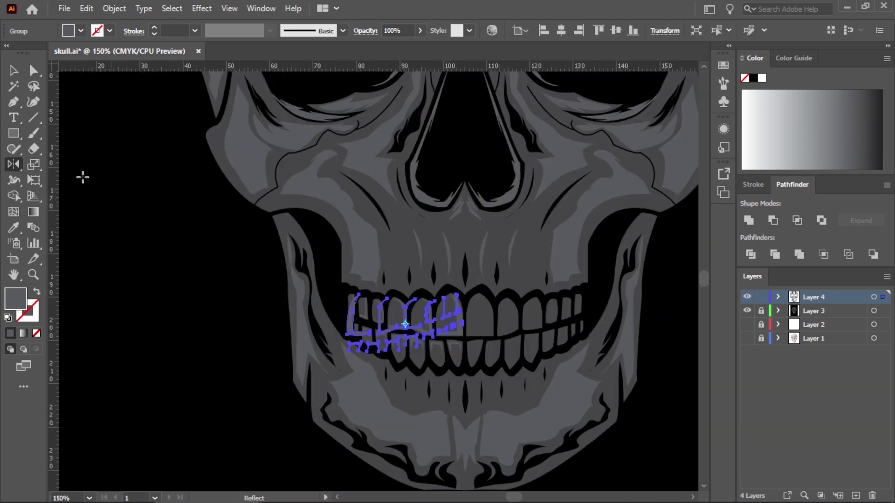
pyautogui.press('v')
pyautogui.keyDown('alt'); pyautogui.scroll(2, 543, 317); pyautogui.keyUp('alt')
pyautogui.moveTo(365, 314); pyautogui.dragTo(604, 316)
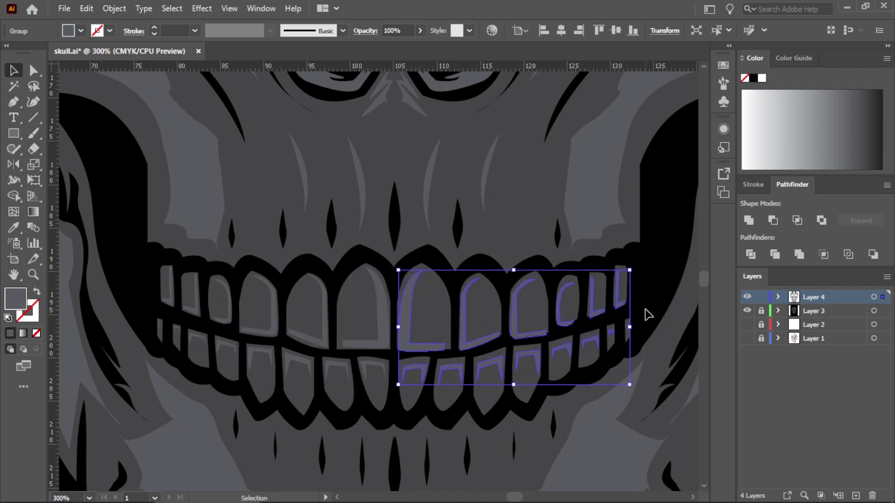